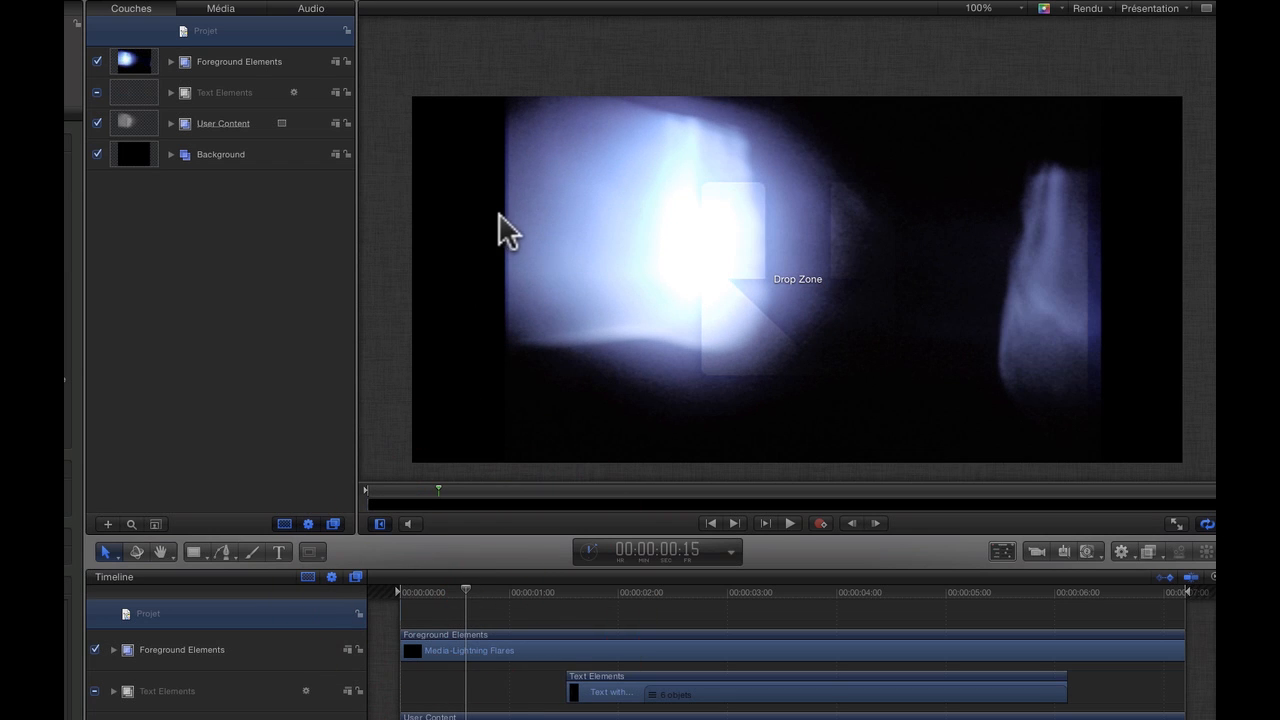
# - Scale the Rectangle-Black shape in the Background group up to 137%
pyautogui.click(171, 154)
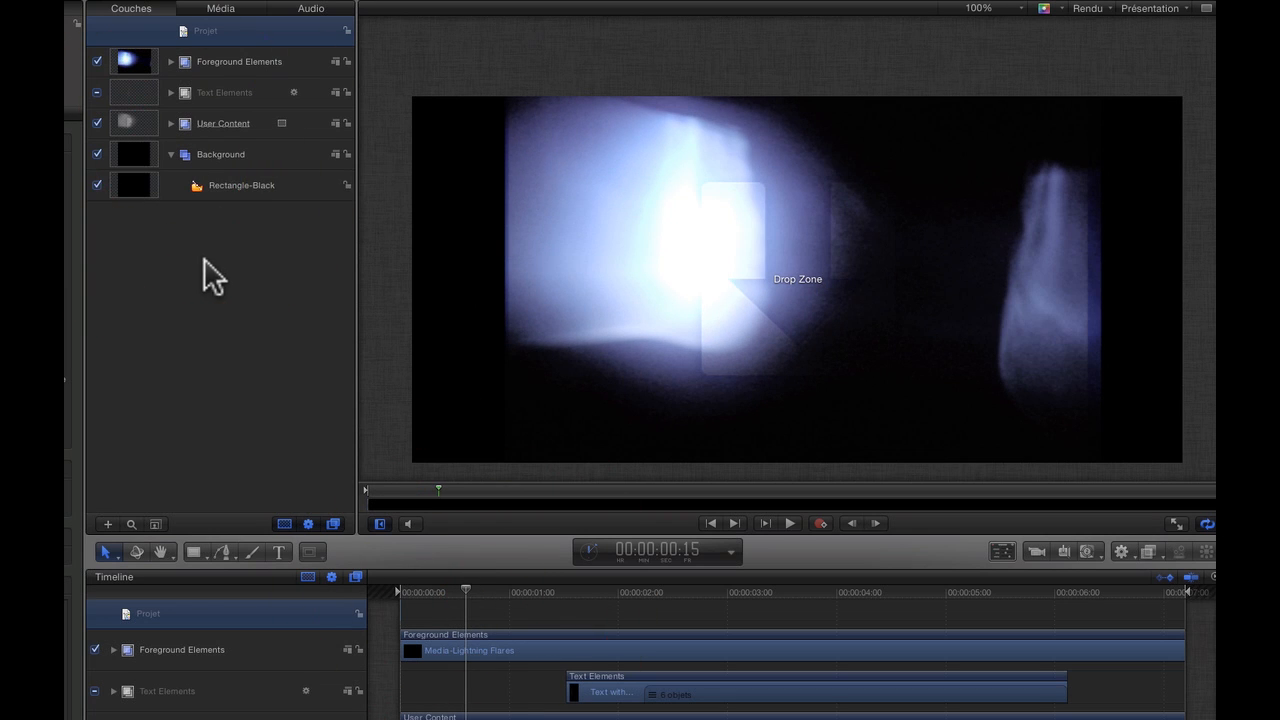
pyautogui.click(197, 188)
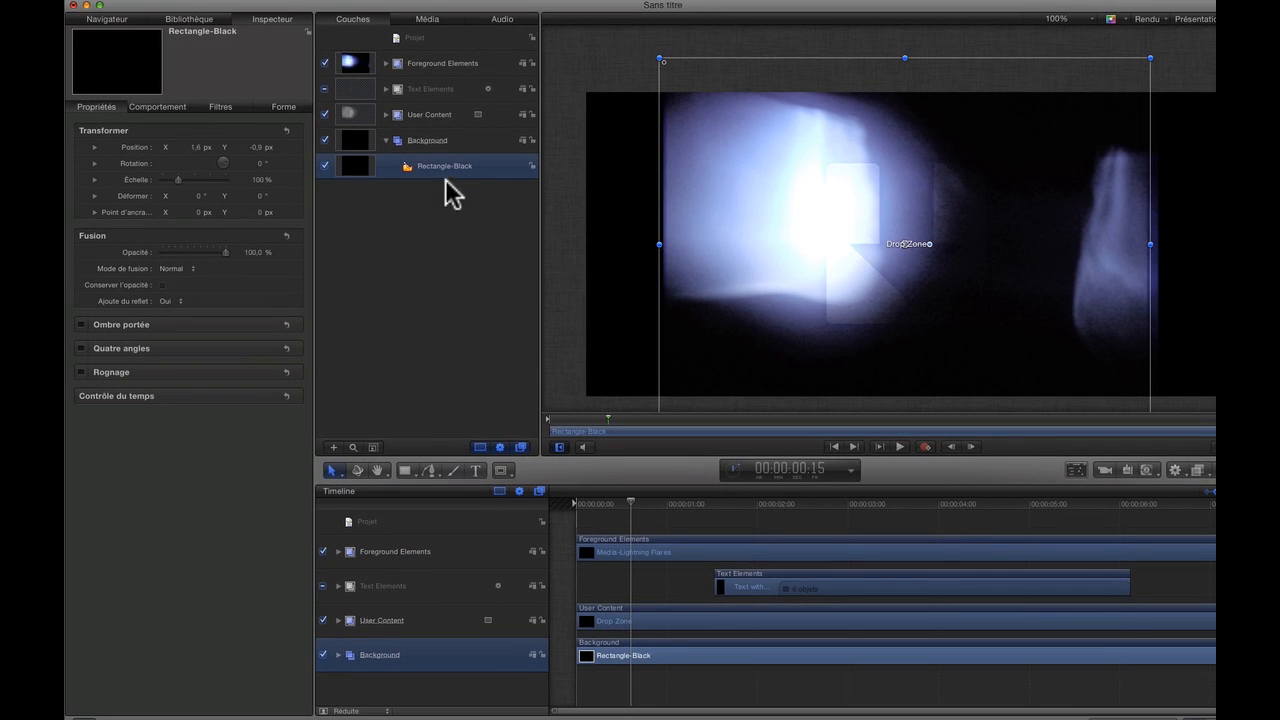
pyautogui.moveTo(179, 179); pyautogui.dragTo(187, 178)
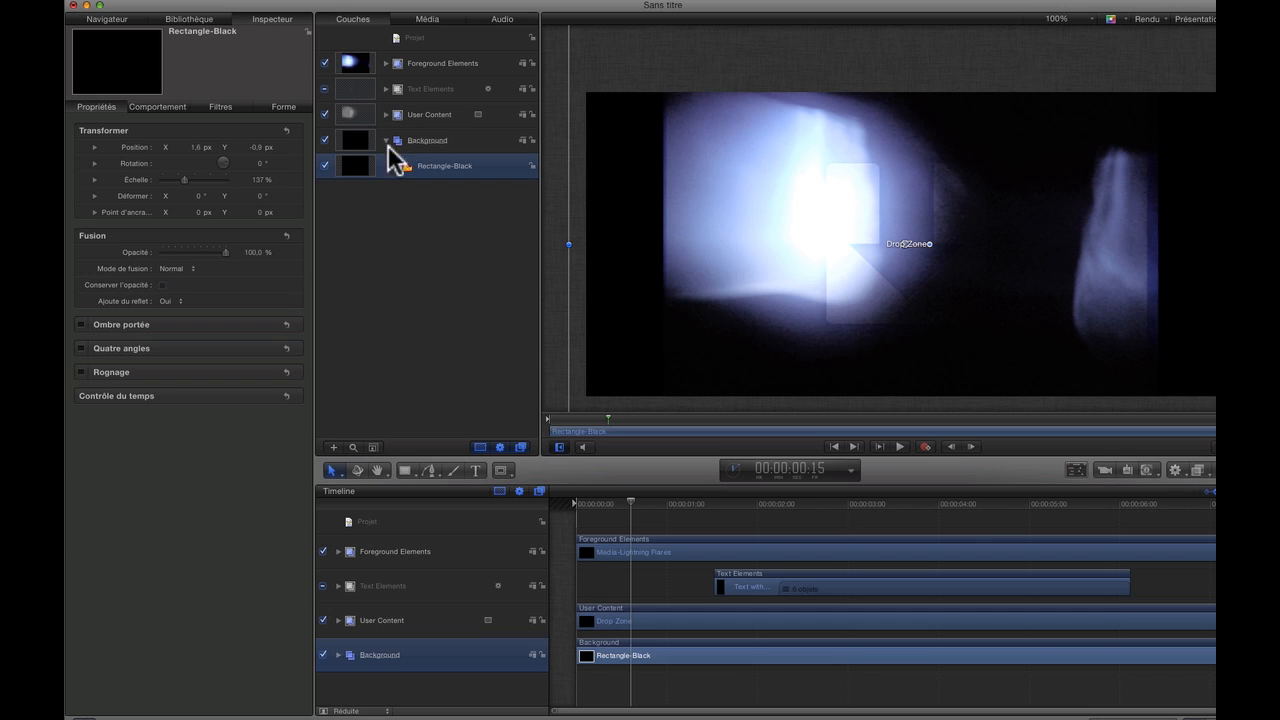
# - Scale the Drop Zone in the User Content group up to 137%
pyautogui.click(386, 114)
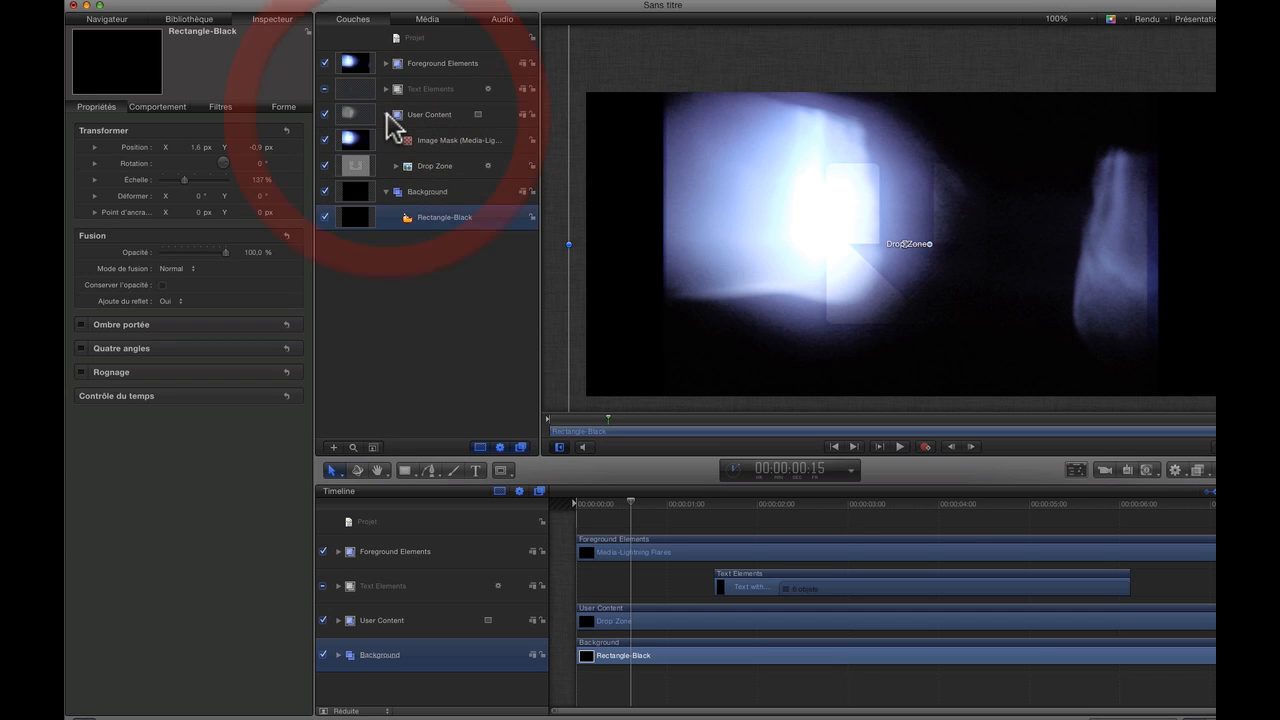
pyautogui.click(395, 166)
pyautogui.click(422, 172)
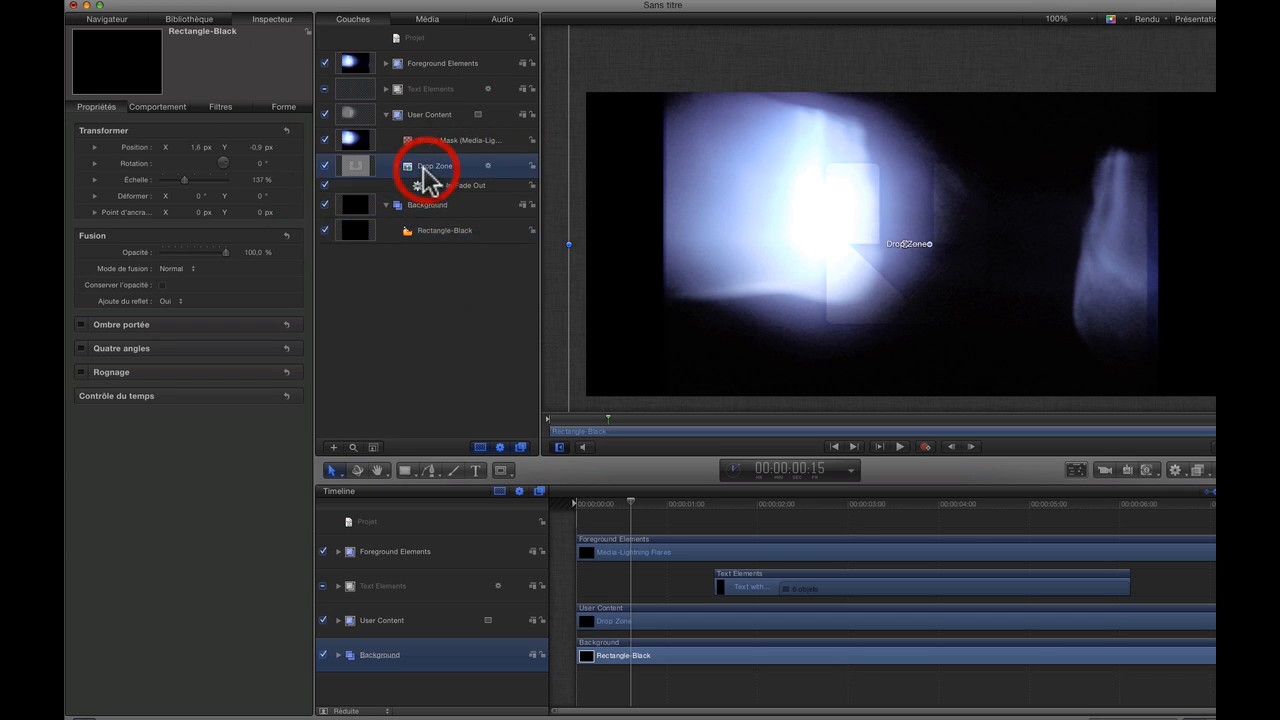
pyautogui.click(184, 183)
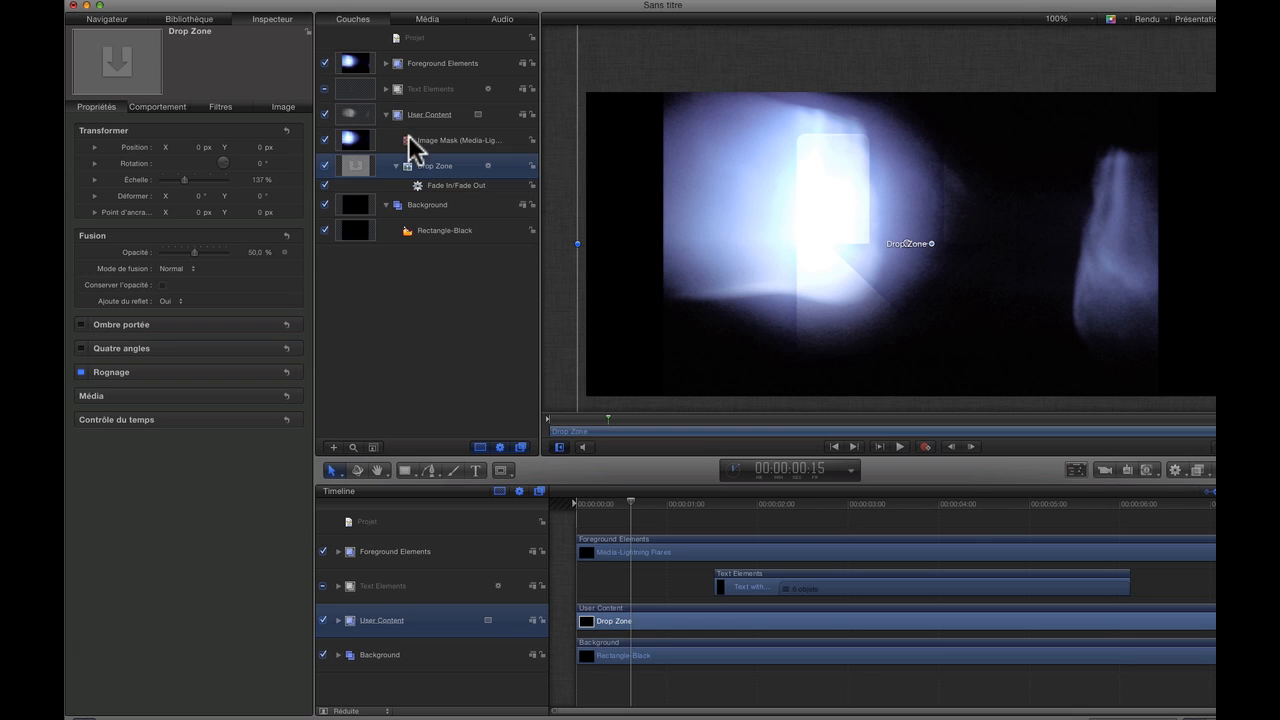
# - Scale the Media-Lightning Flares group inside Foreground Elements up to 132%
pyautogui.click(387, 63)
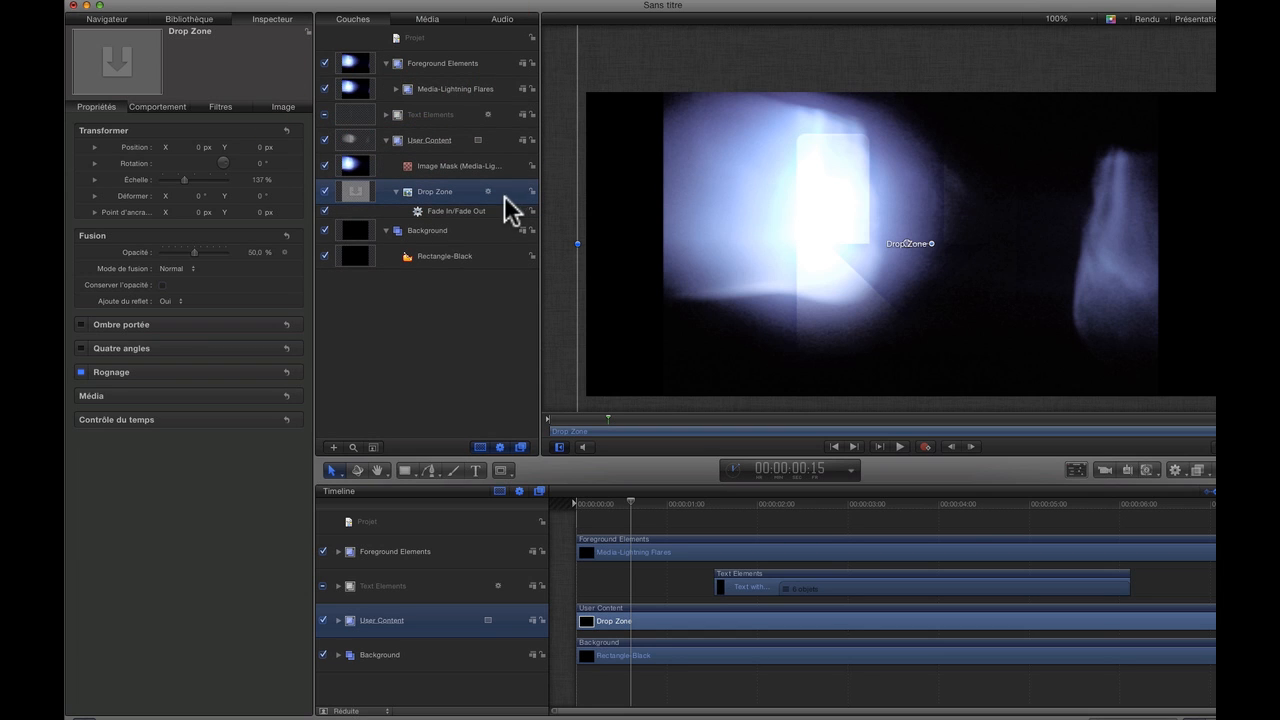
pyautogui.click(424, 89)
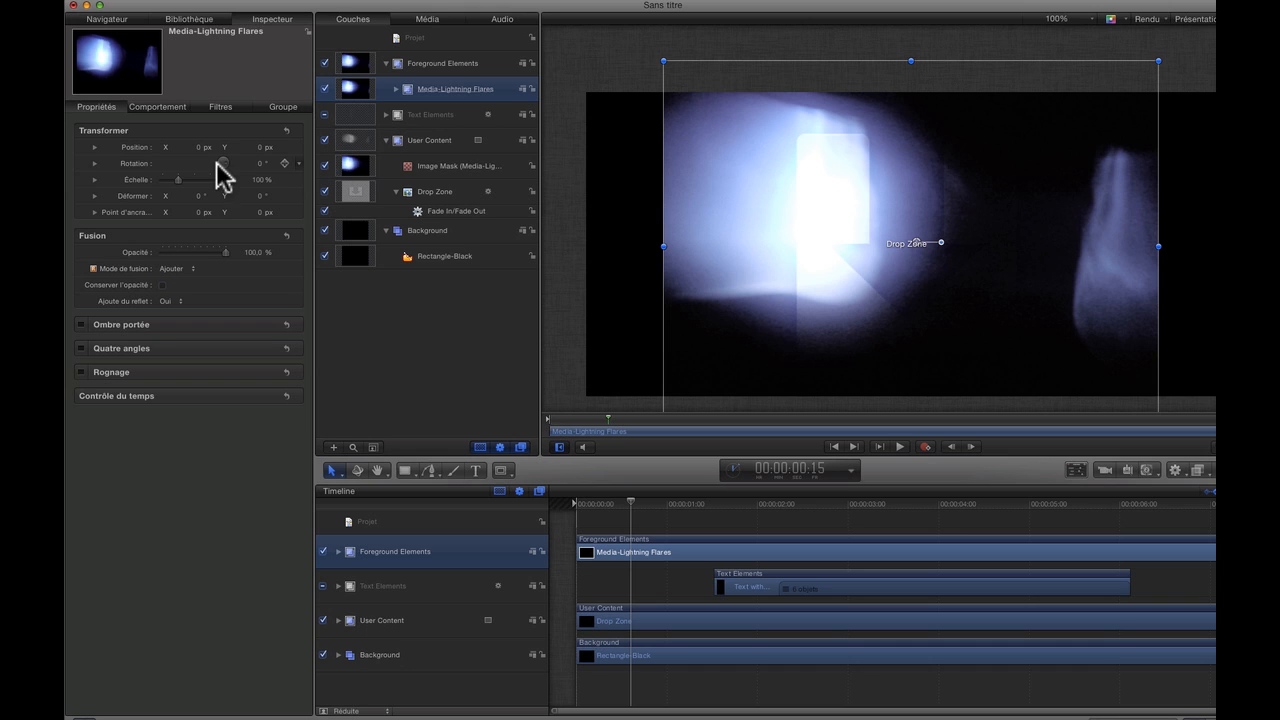
pyautogui.moveTo(178, 180); pyautogui.dragTo(187, 178)
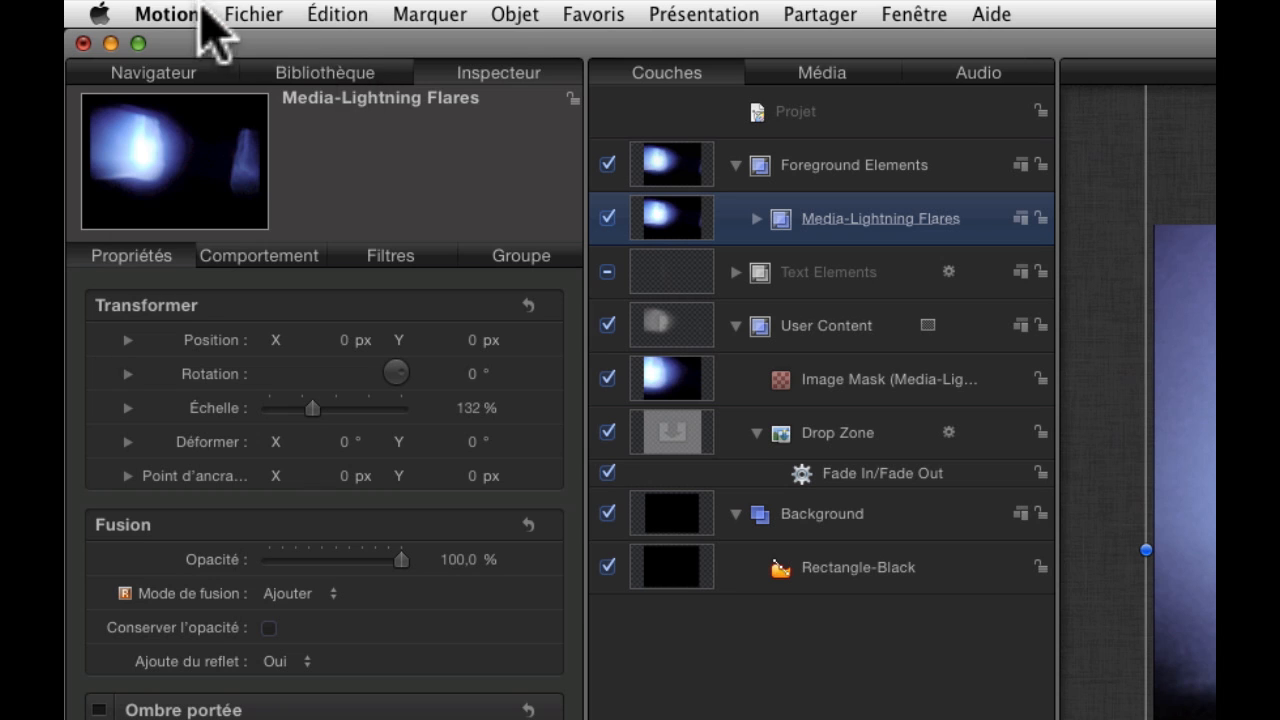
# - Publish the project as a Final Cut generator named "lightning" in the Deveze gene category, saving a preview movie and excluding unused media
pyautogui.click(133, 0)
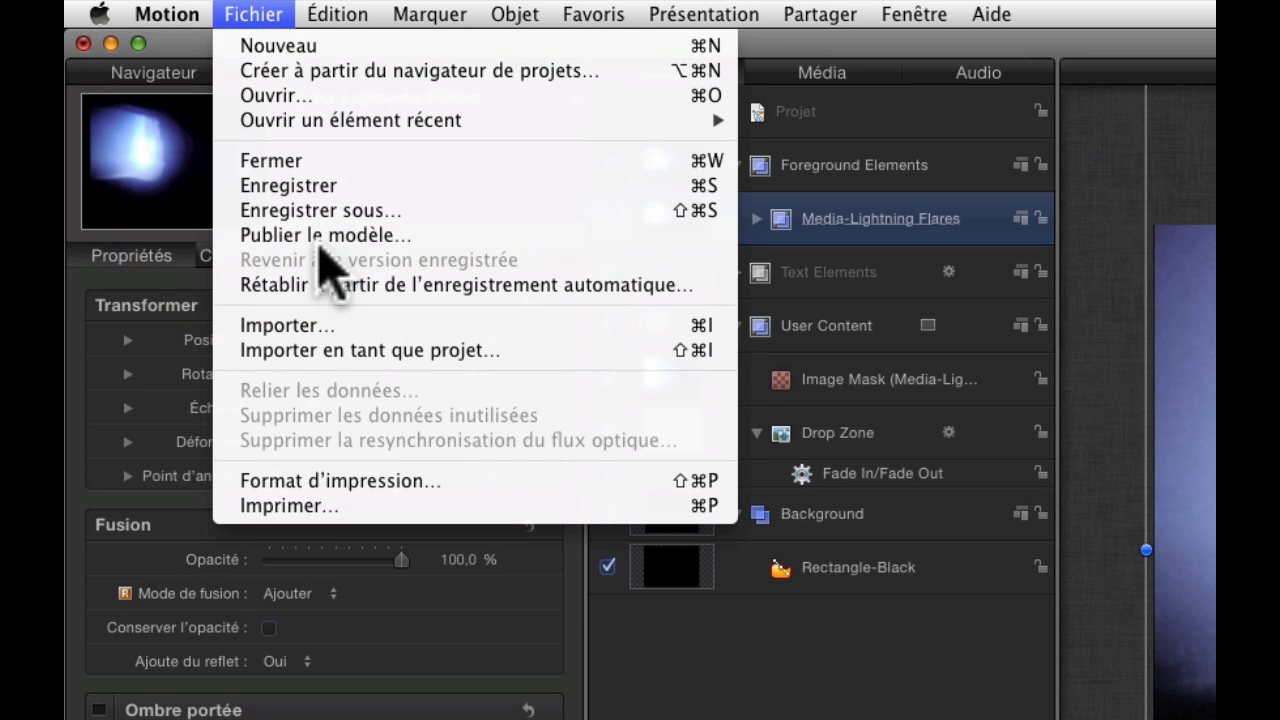
pyautogui.click(320, 235)
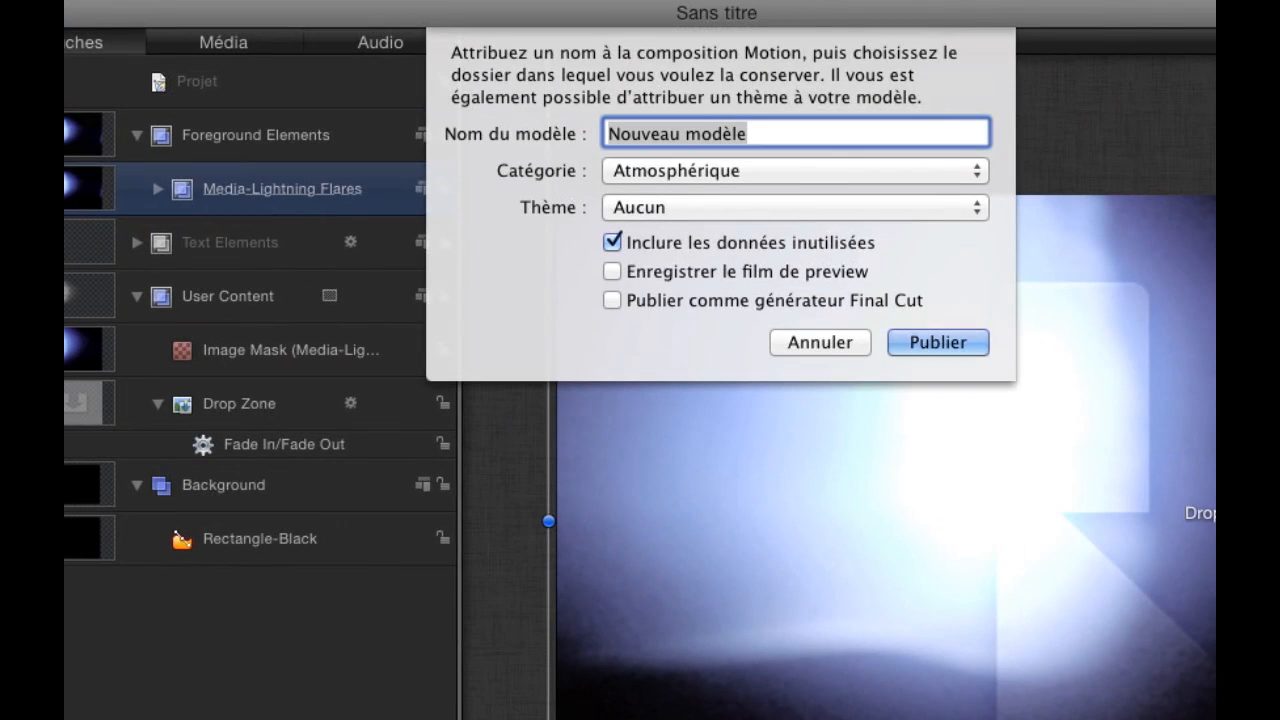
pyautogui.write('ligh')
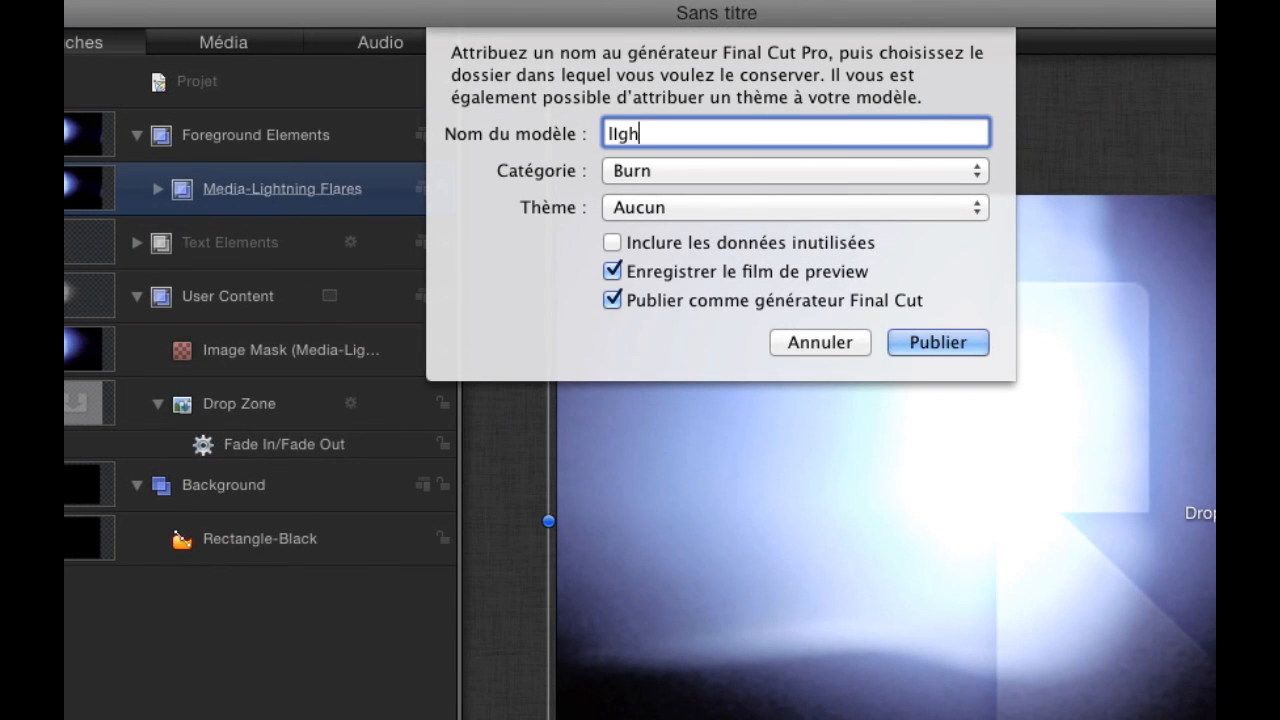
pyautogui.write('tning')
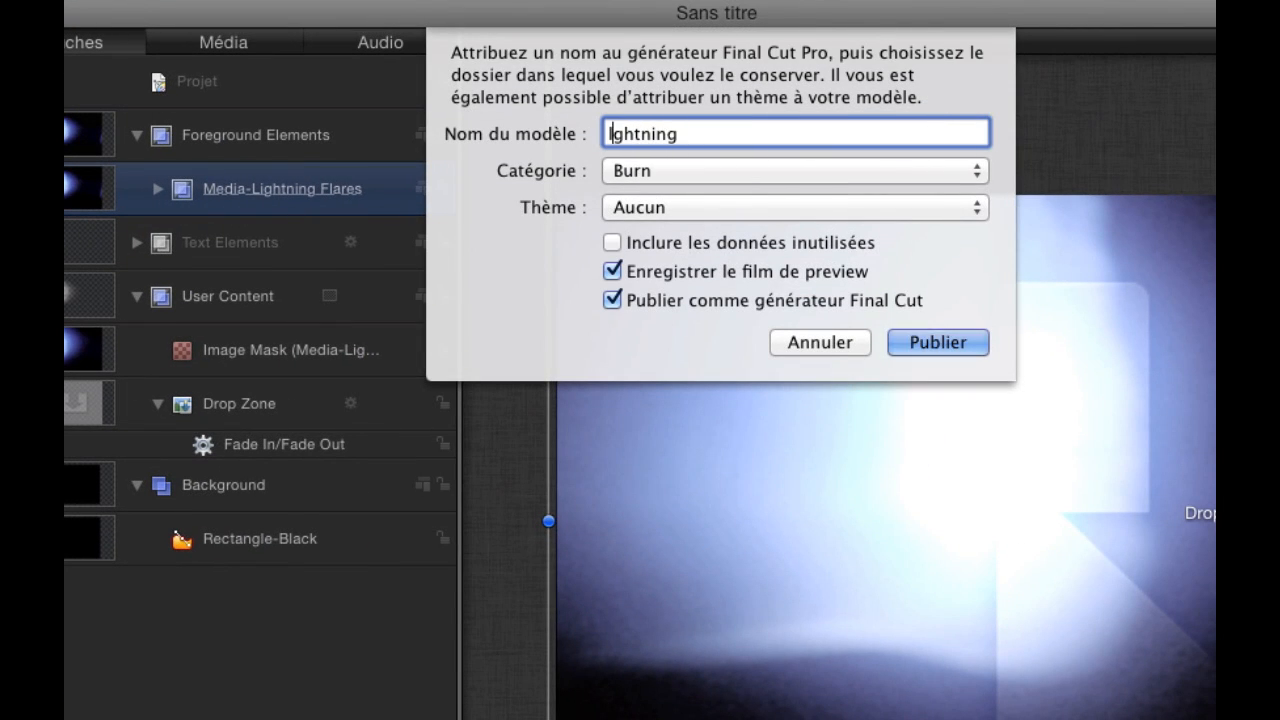
pyautogui.click(977, 171)
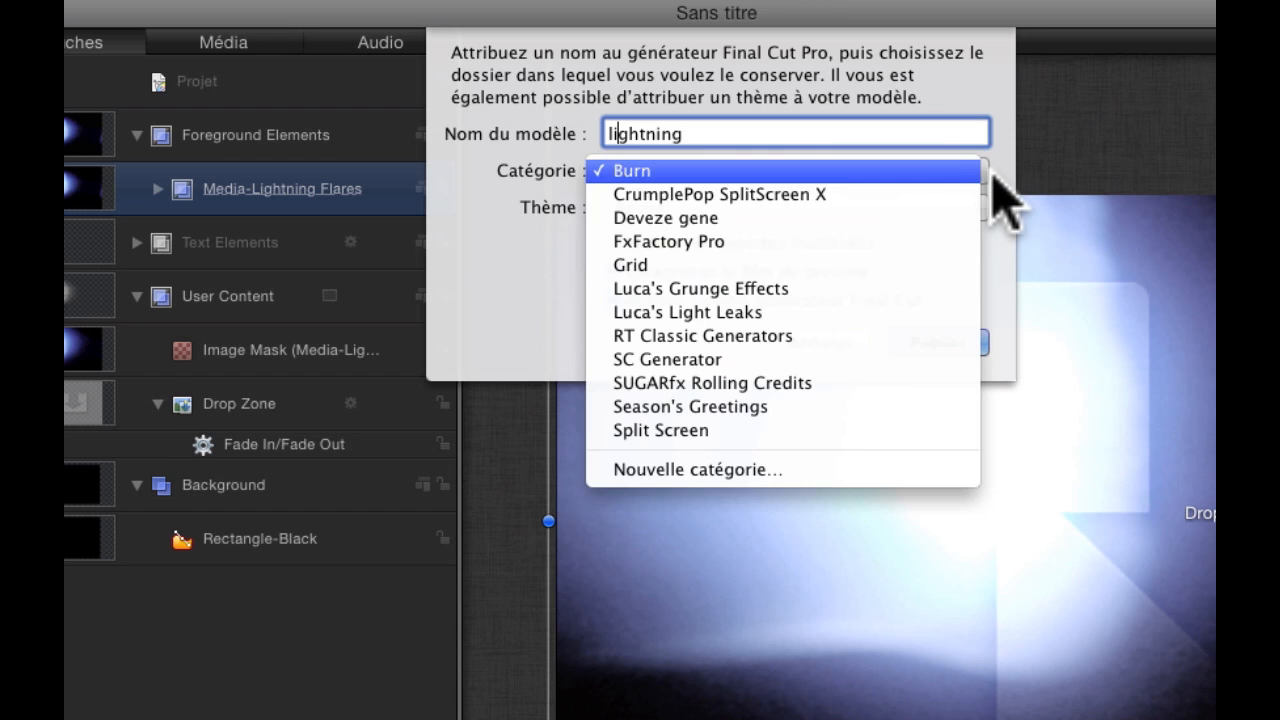
pyautogui.click(766, 218)
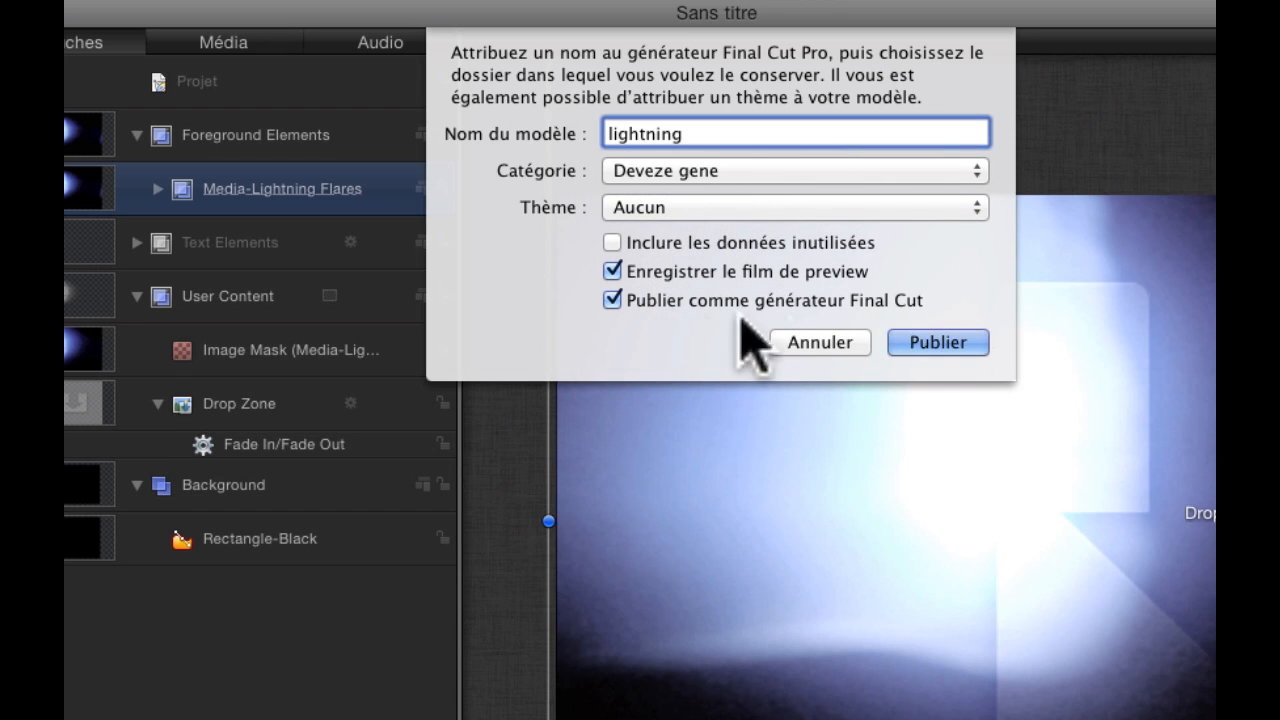
pyautogui.click(926, 340)
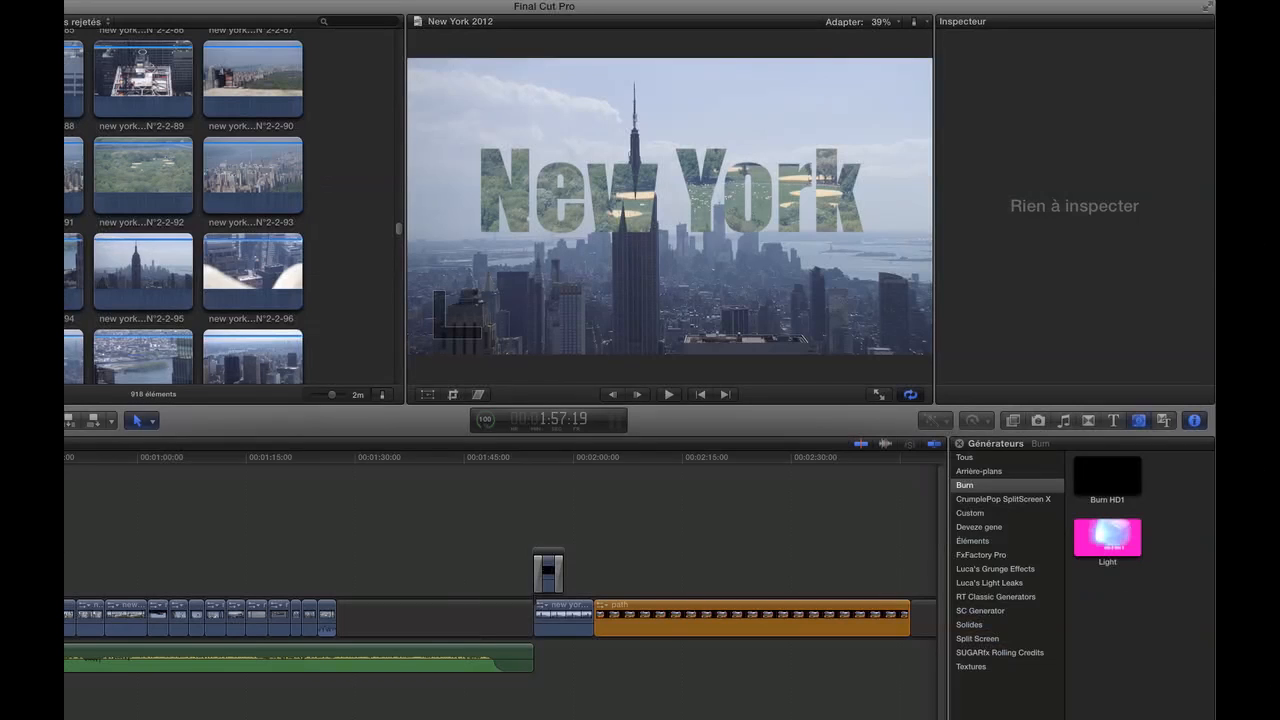
# - In Final Cut Pro, add the lightning generator from the Deveze gene category to the end of the New York 2012 timeline
pyautogui.click(964, 457)
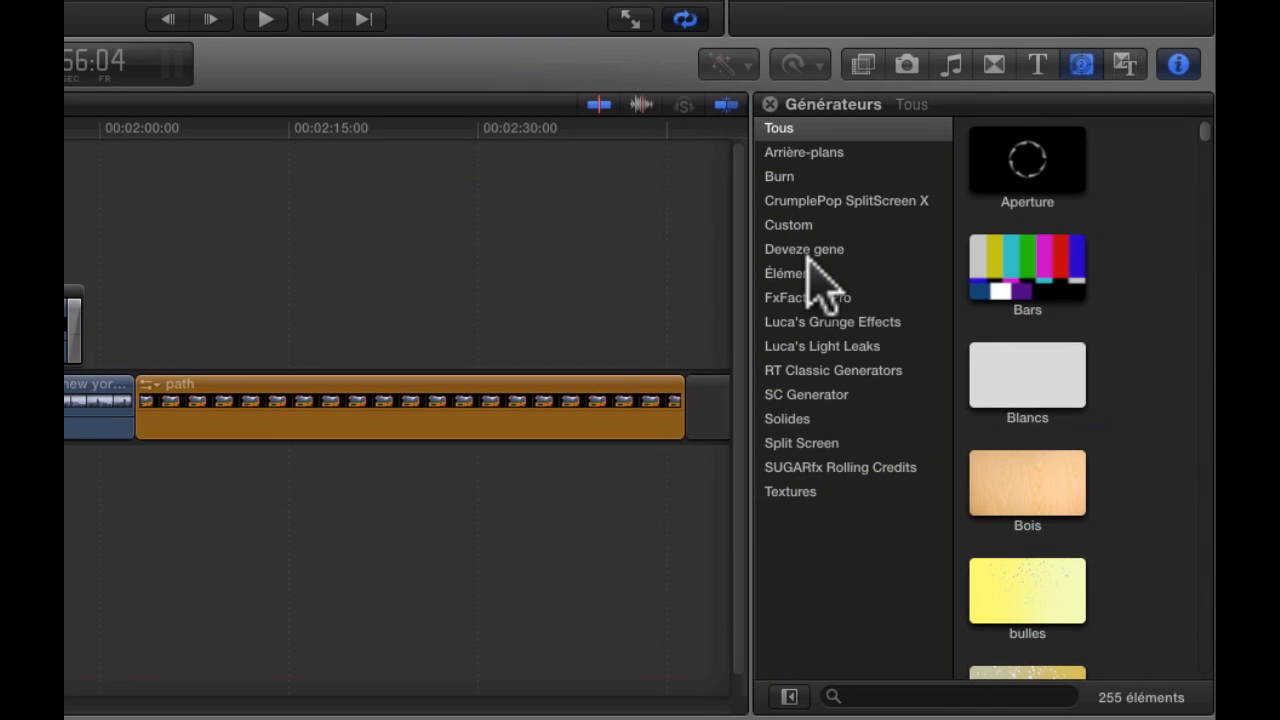
pyautogui.click(940, 471)
pyautogui.click(940, 456)
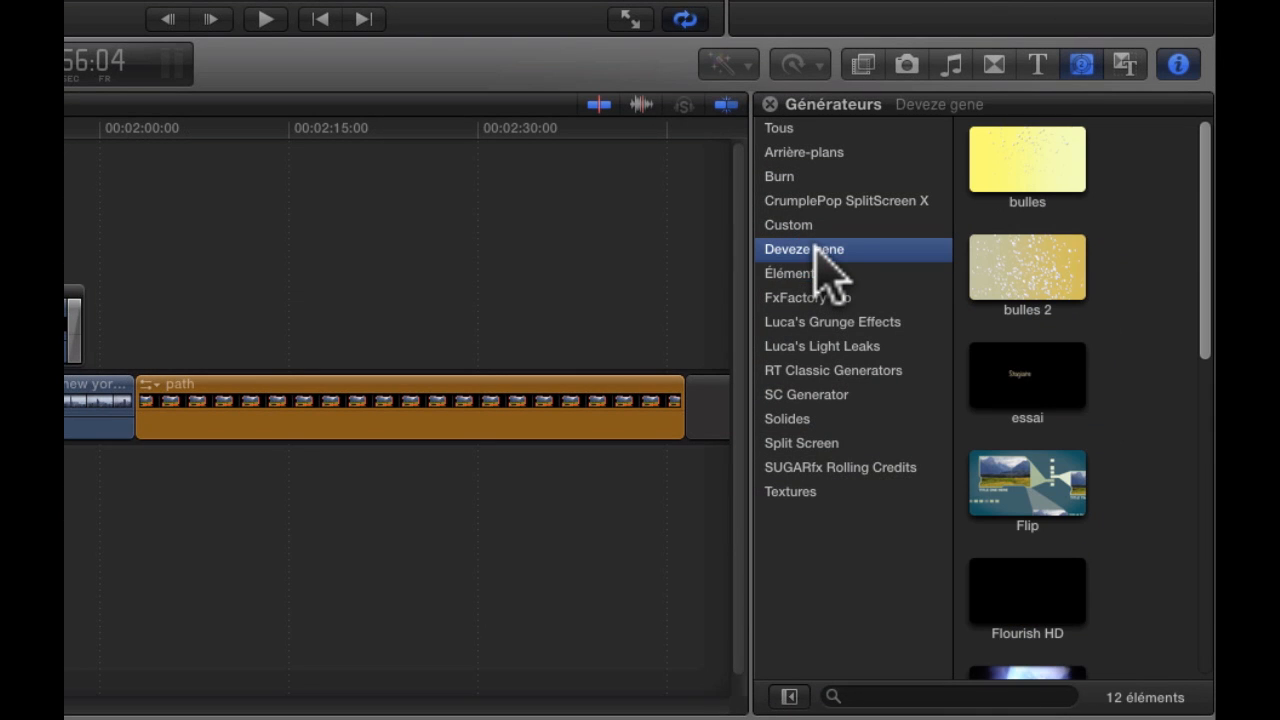
pyautogui.scroll(-5, 1105, 395)
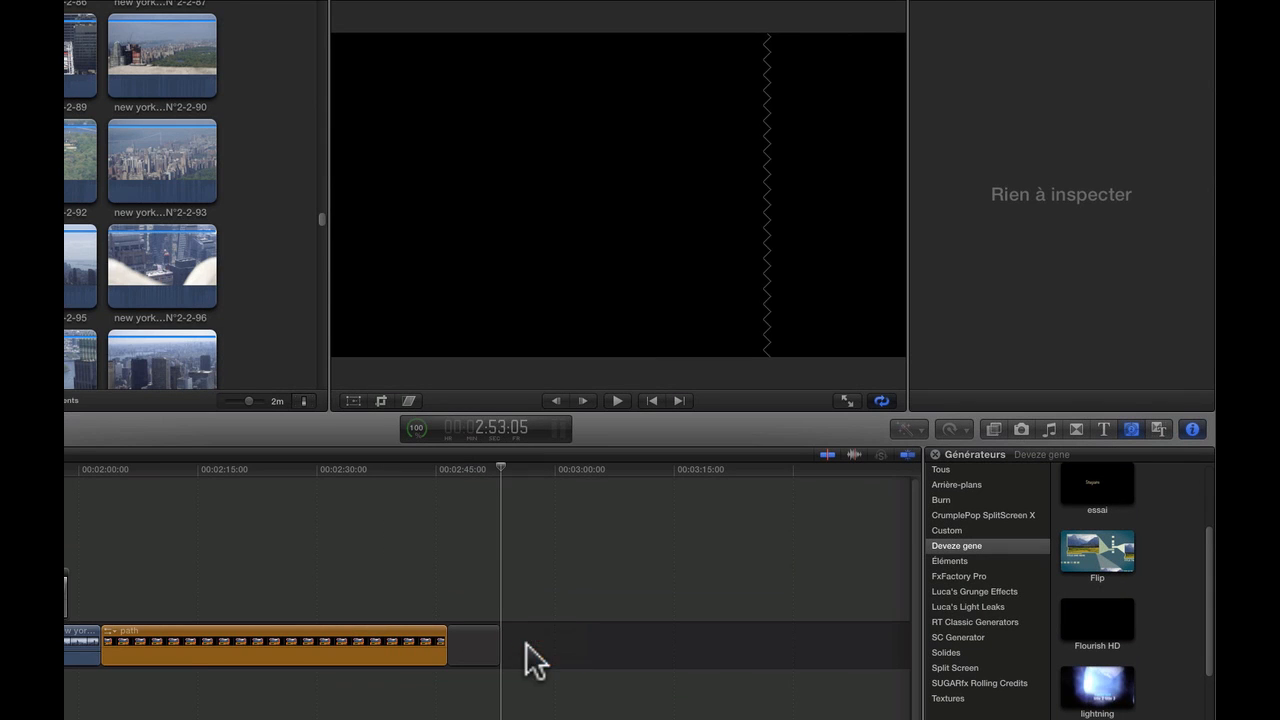
pyautogui.moveTo(1114, 694); pyautogui.dragTo(632, 638)
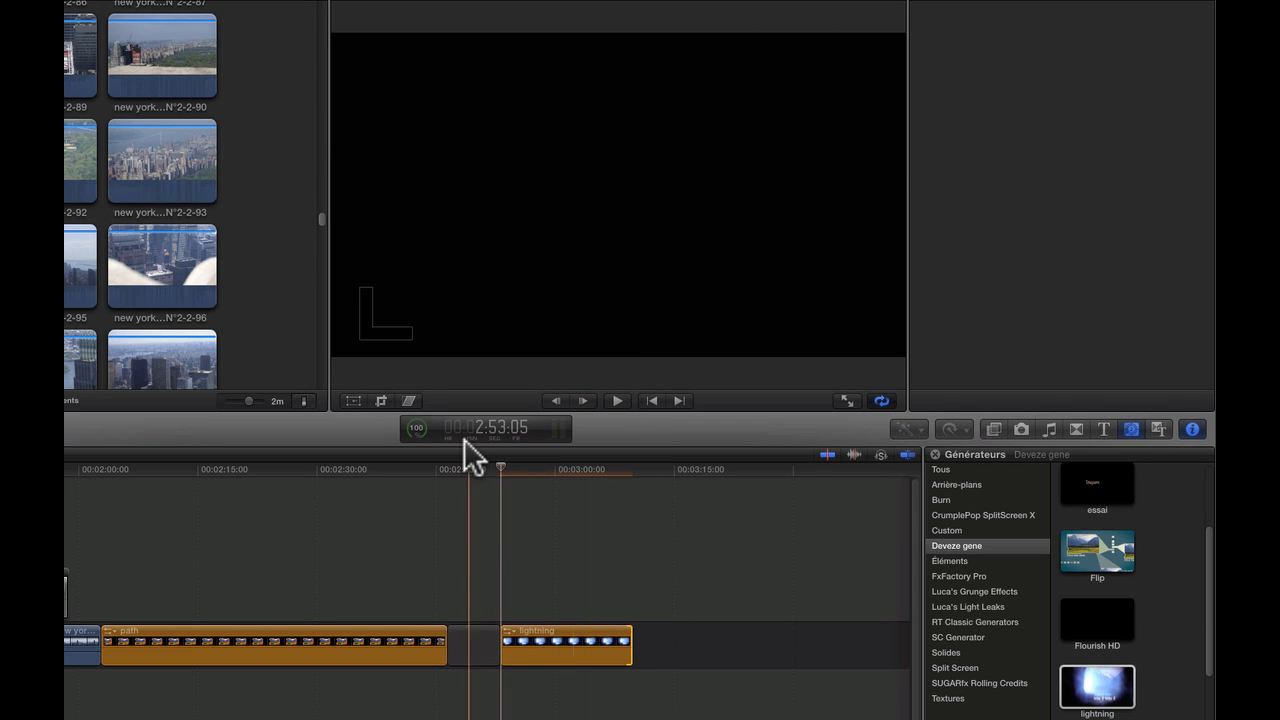
# - Play the lightning generator in the timeline to review its flares, drop zone and animated titles
pyautogui.press('space')
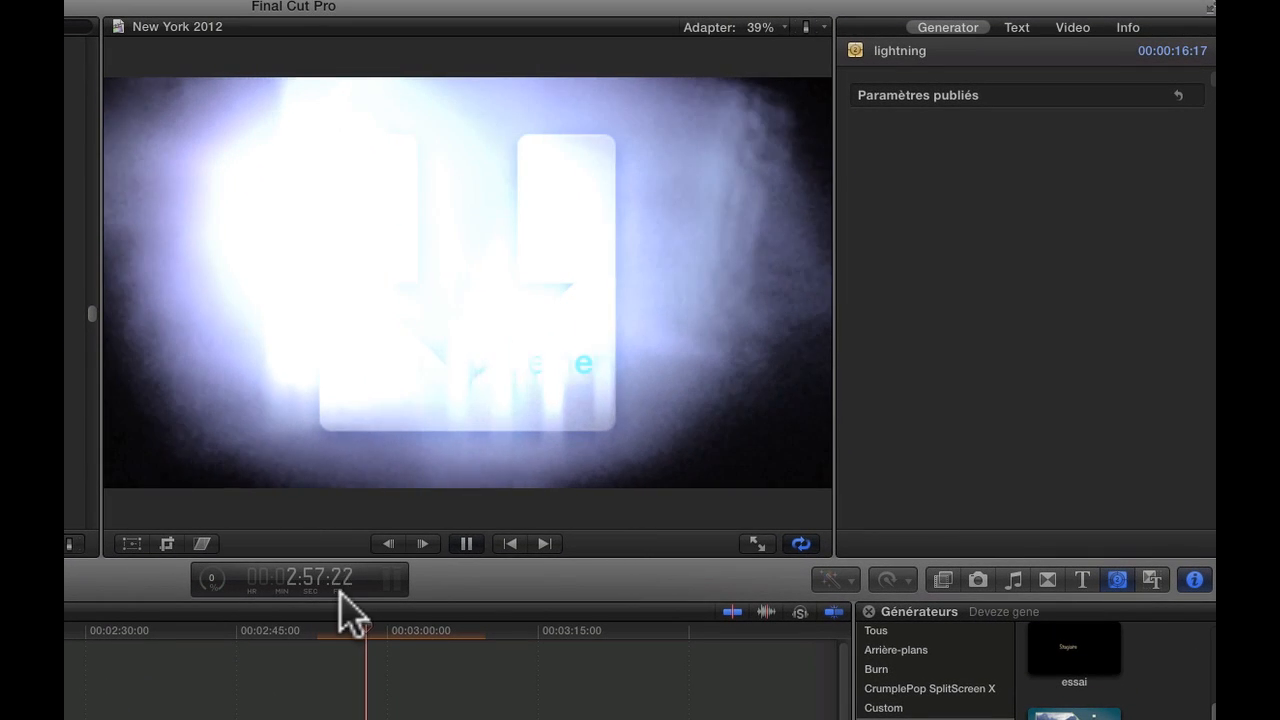
pyautogui.press('space')
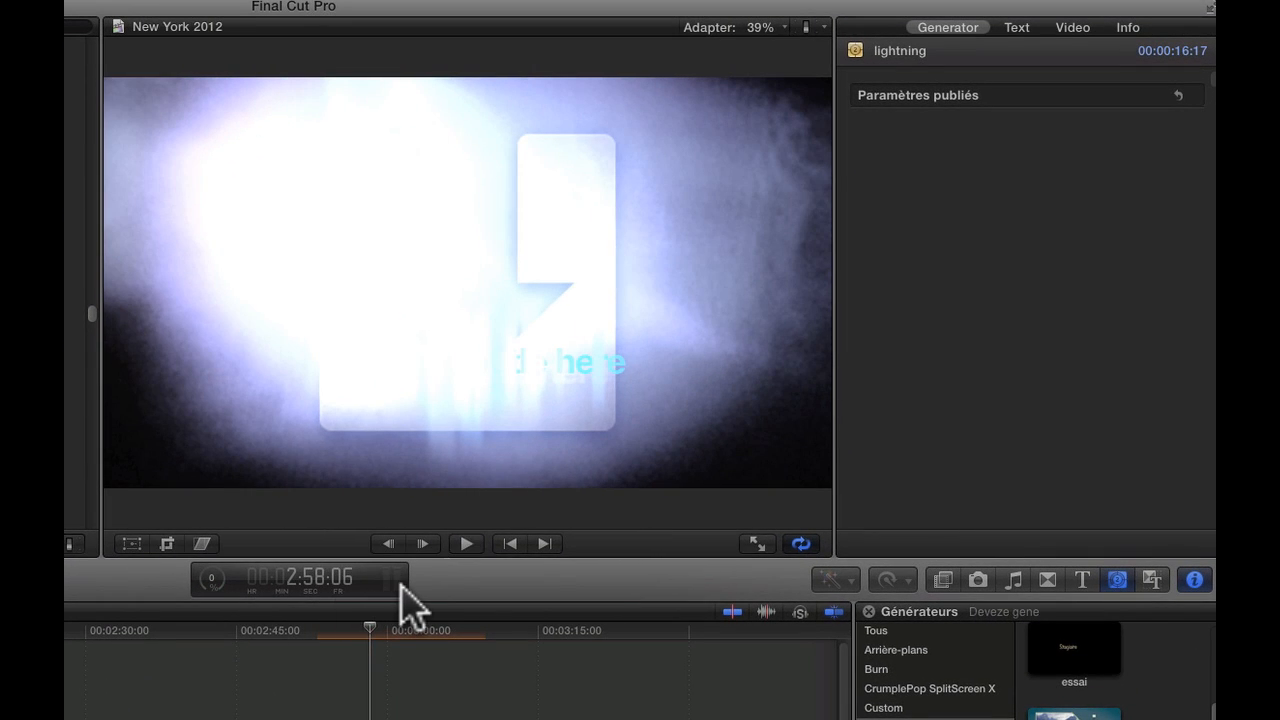
pyautogui.press('space')
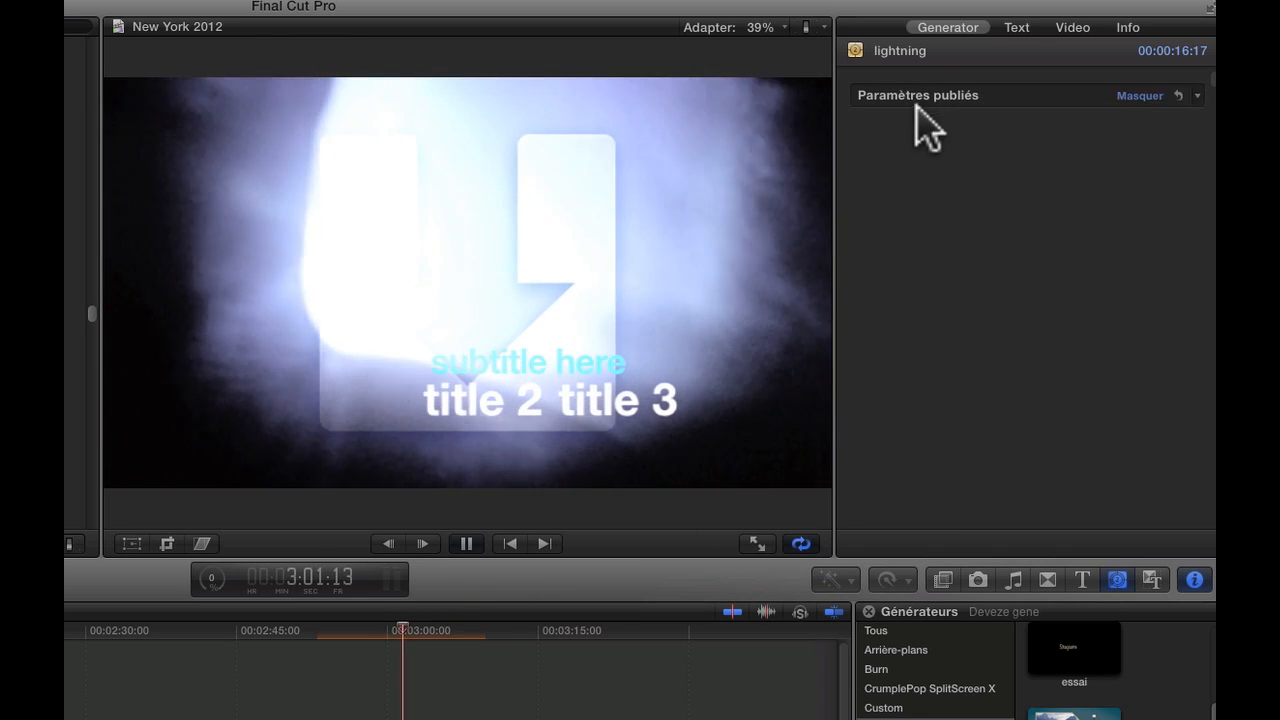
pyautogui.press('space')
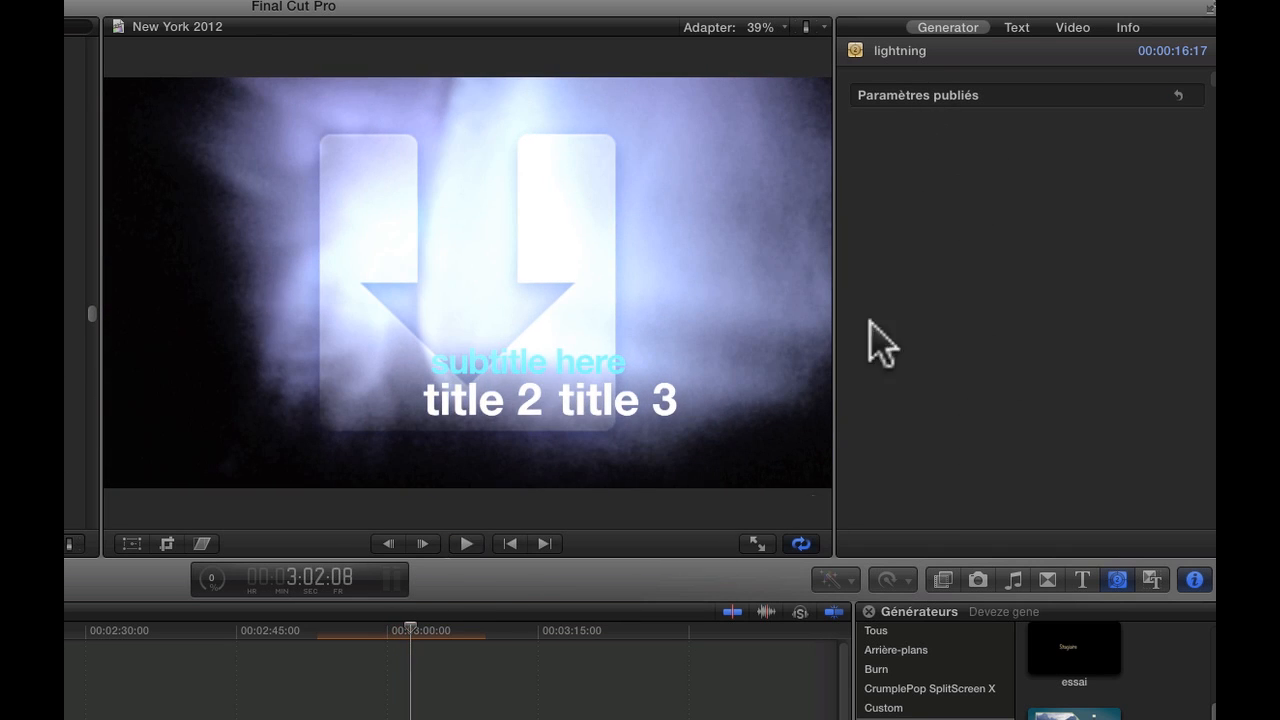
# - Replace the generator's "subtitle here" text with "mon sous titre"
pyautogui.click(1017, 30)
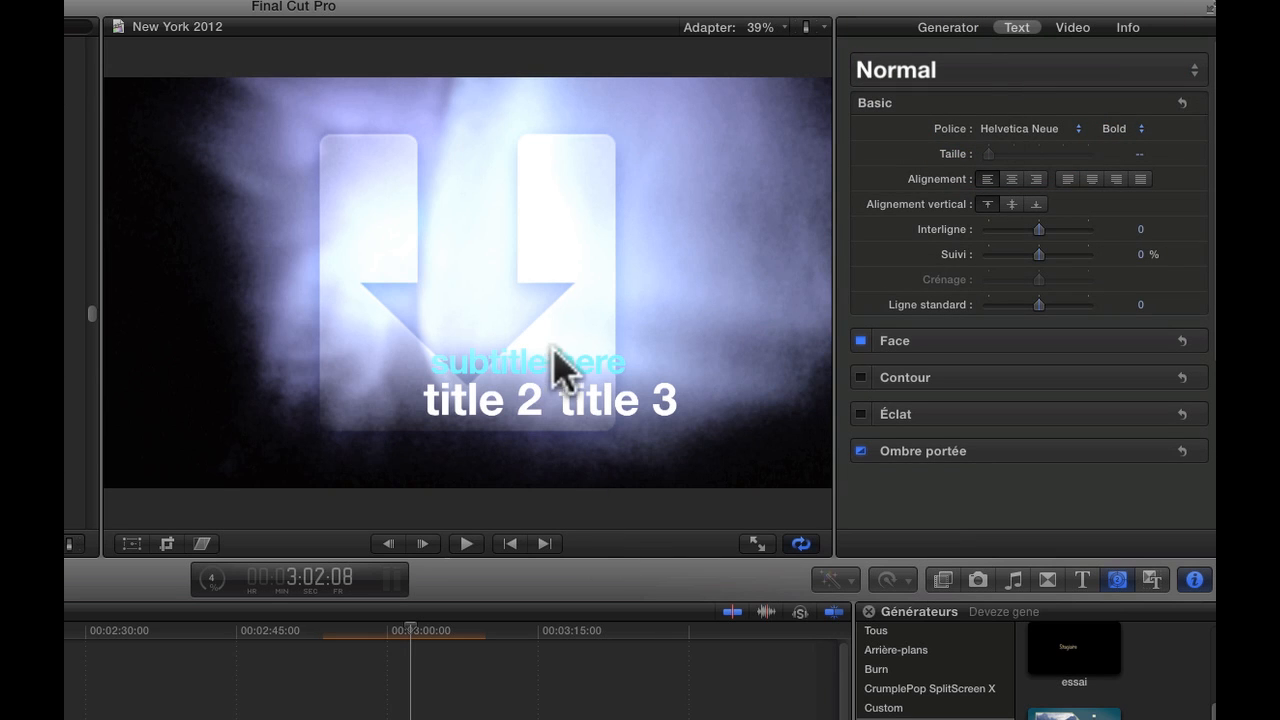
pyautogui.click(528, 357)
pyautogui.doubleClick(575, 370)
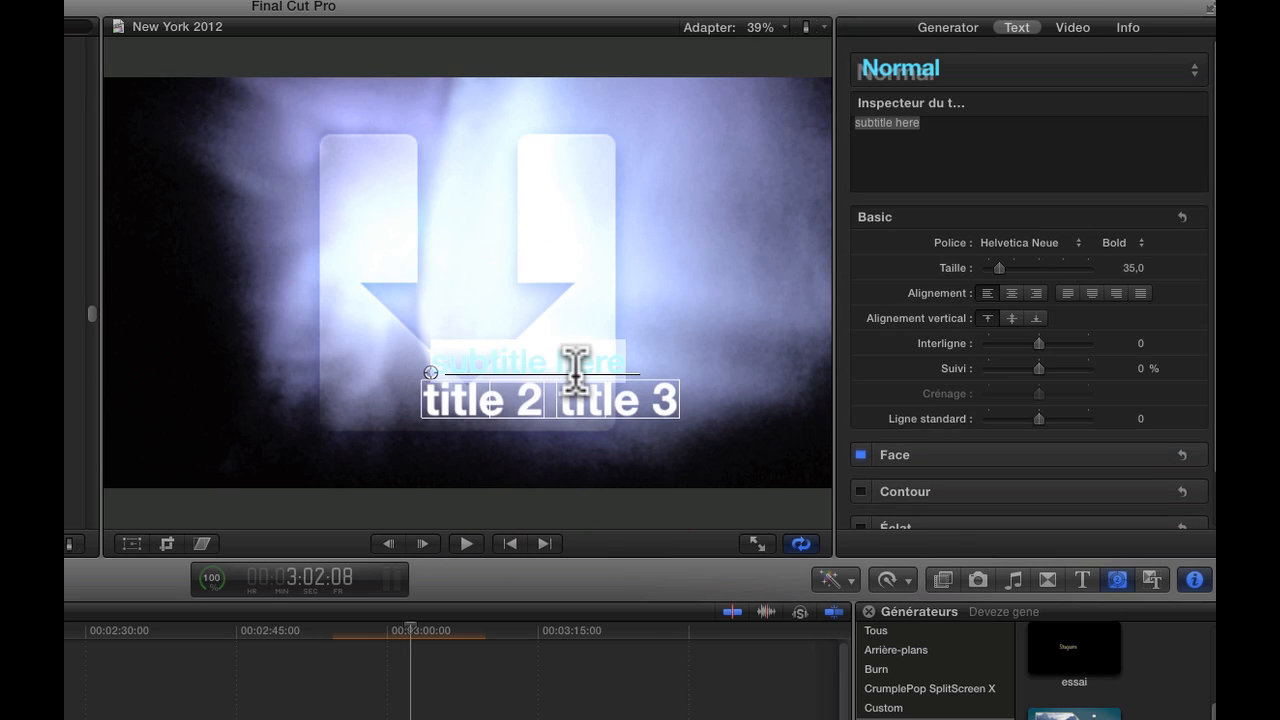
pyautogui.press('BackSpace')
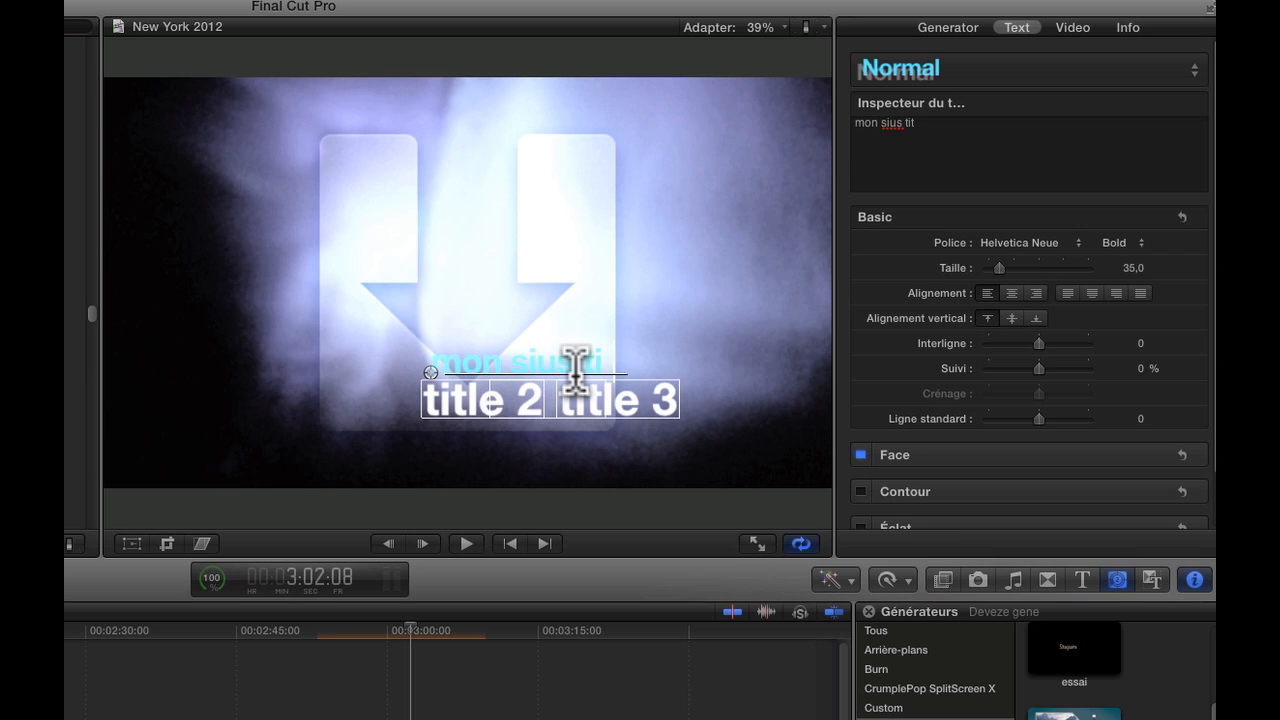
pyautogui.click(537, 367)
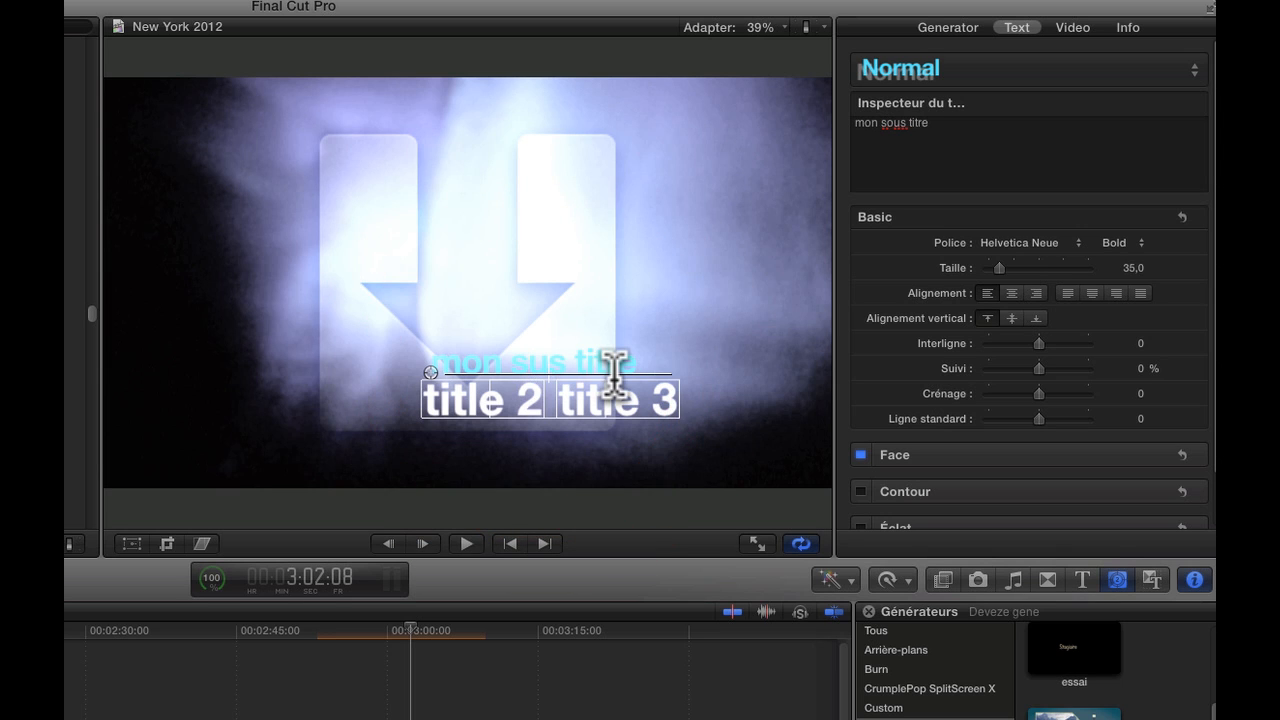
# - Change the face colour of the whole subtitle to violet-blue (R 72, G 78, B 255)
pyautogui.scroll(-1, 1100, 440)
pyautogui.click(1143, 451)
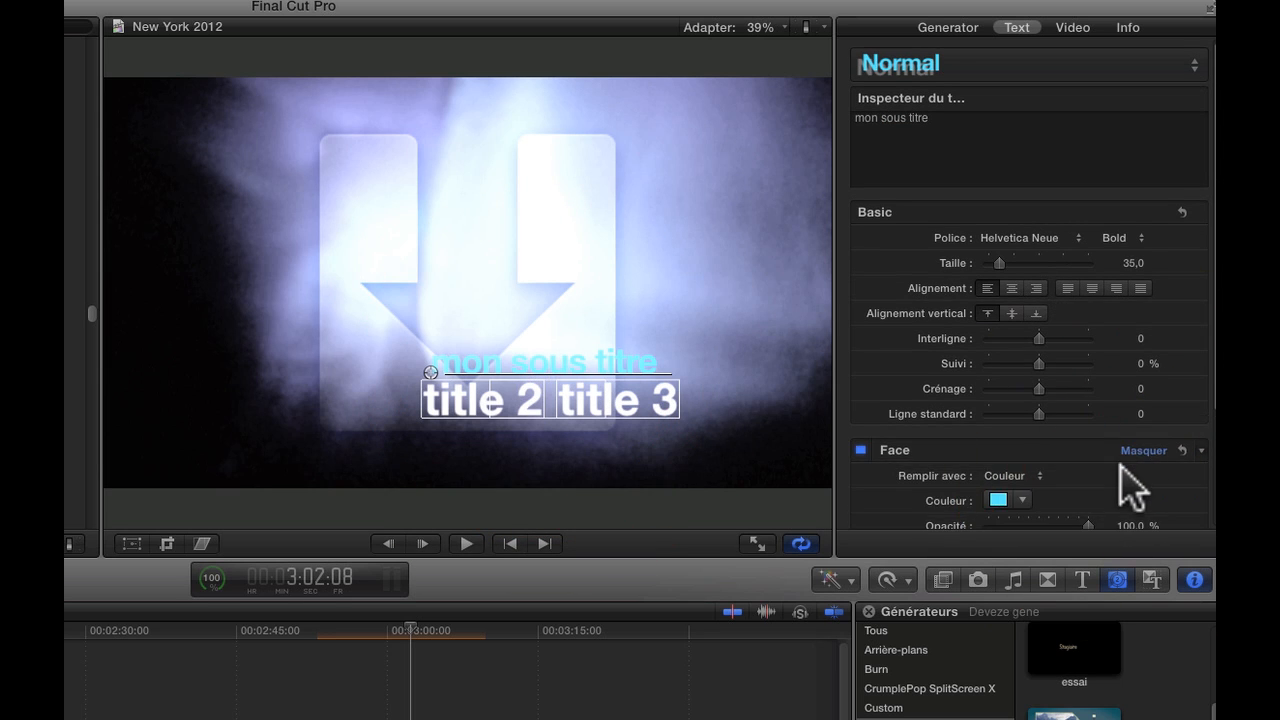
pyautogui.scroll(-2, 1133, 487)
pyautogui.click(1022, 450)
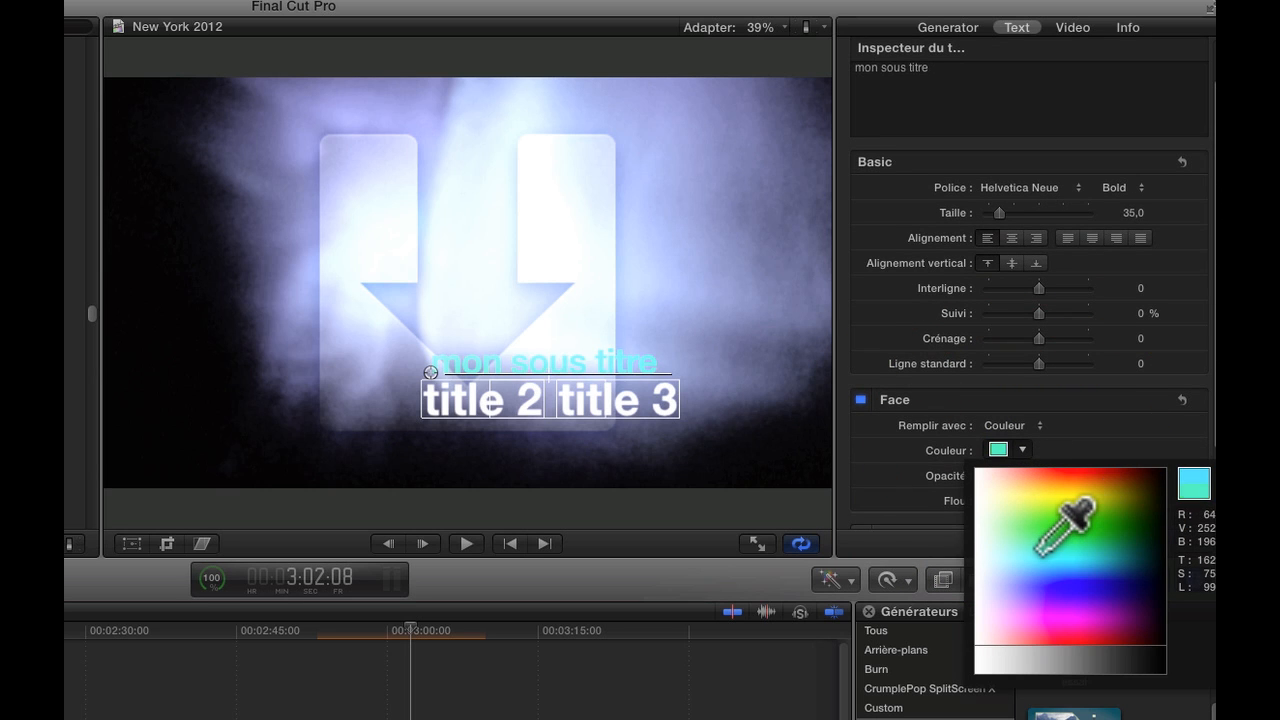
pyautogui.click(1034, 592)
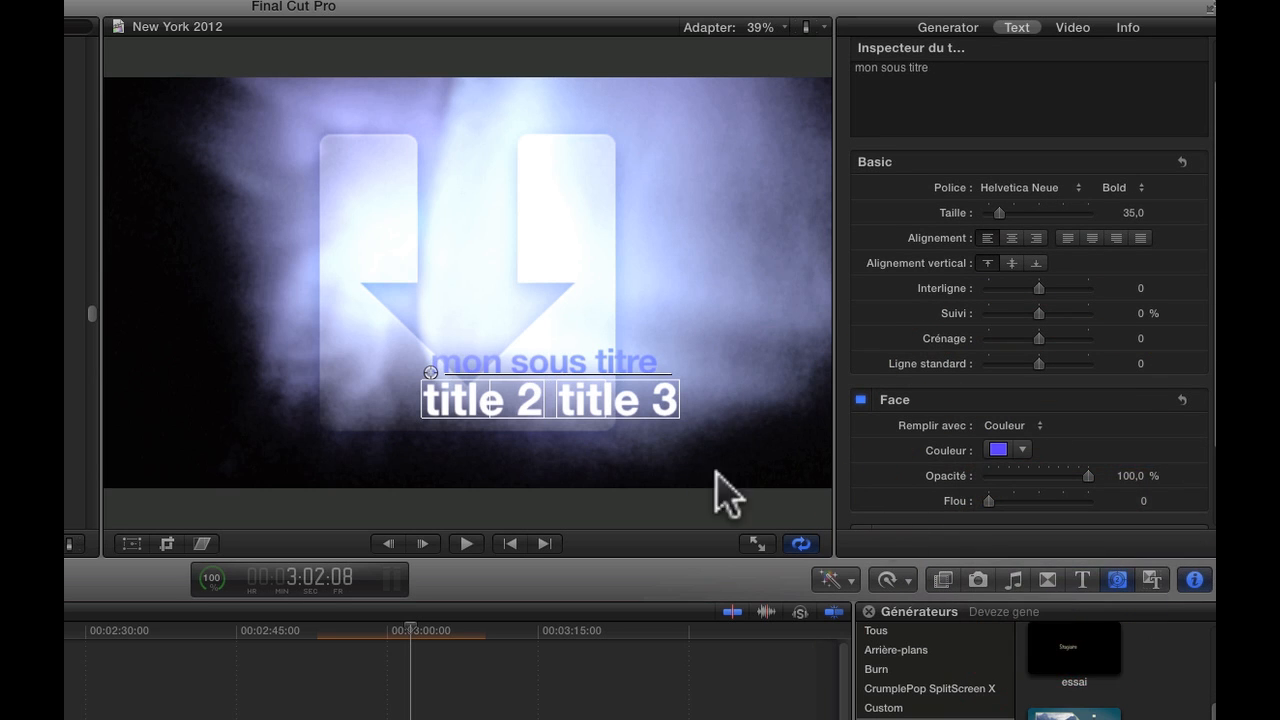
# - Recolour only the word "mon" in the subtitle to a pinkish red
pyautogui.doubleClick(508, 408)
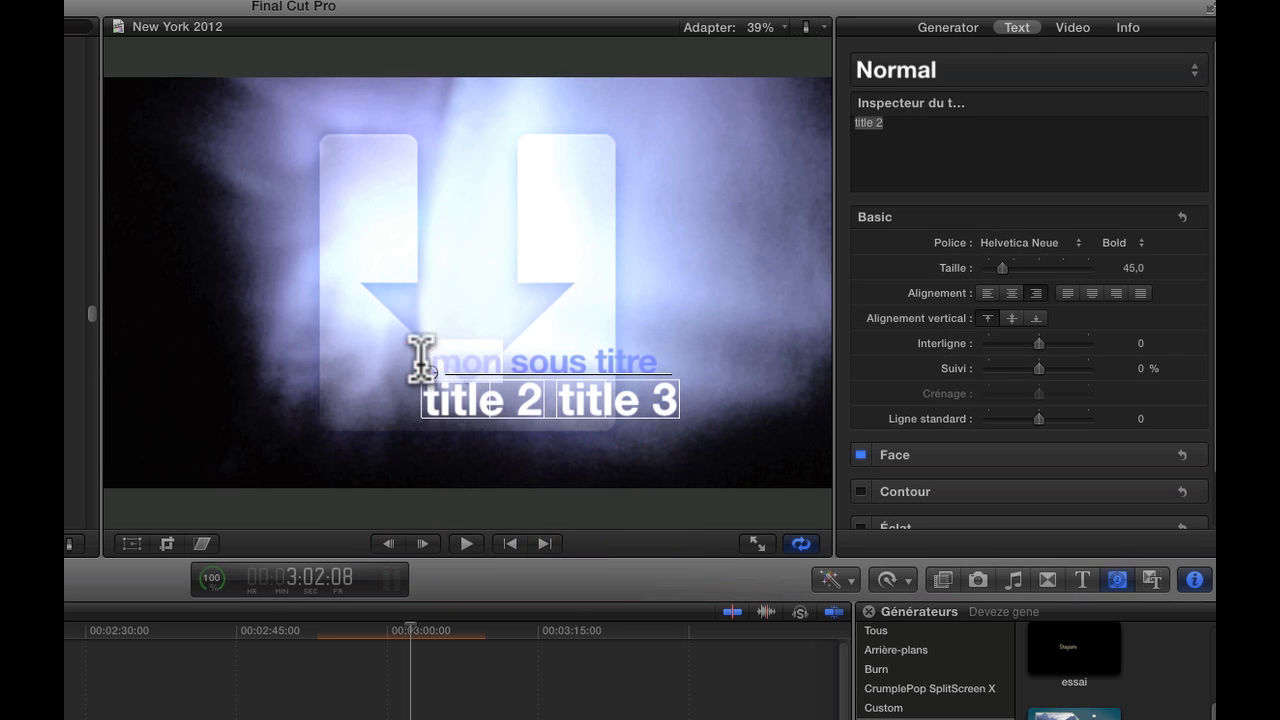
pyautogui.doubleClick(524, 366)
pyautogui.click(1157, 454)
pyautogui.click(1022, 449)
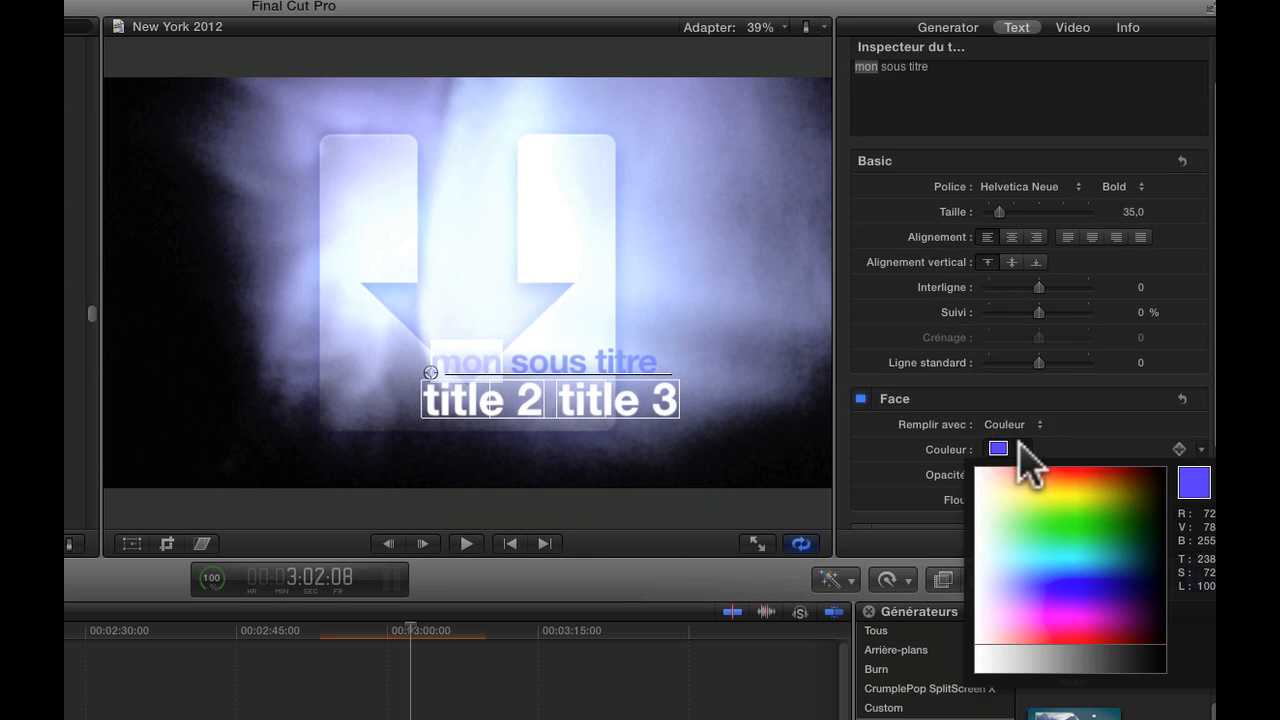
pyautogui.moveTo(1008, 508); pyautogui.dragTo(1089, 477)
pyautogui.click(714, 266)
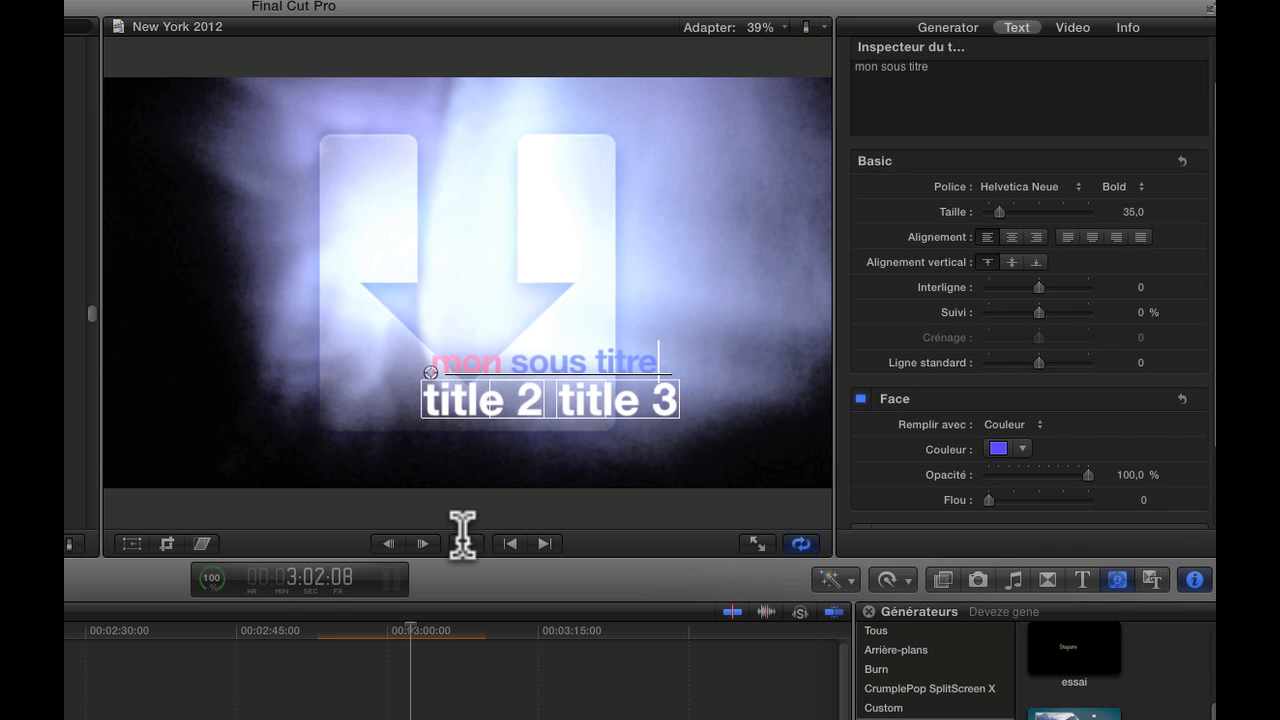
# - Replace the generator's "title 1" text with "titre1"
pyautogui.moveTo(348, 631); pyautogui.dragTo(387, 630)
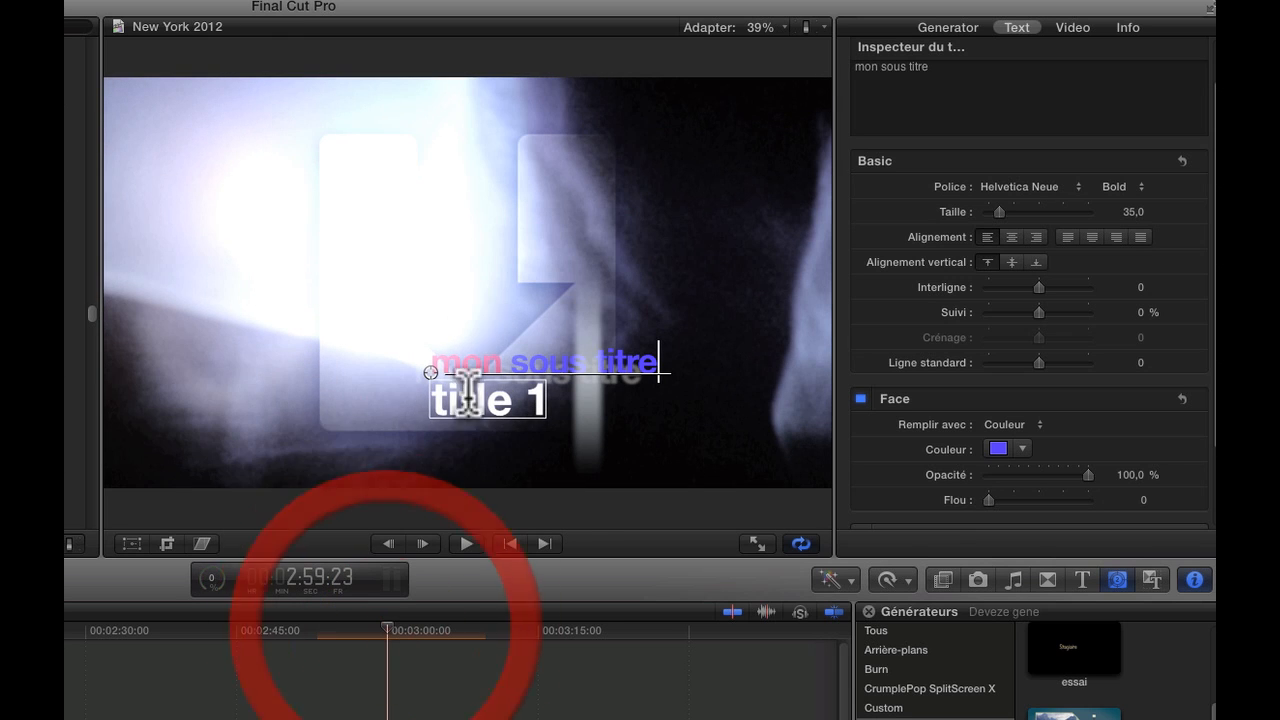
pyautogui.click(525, 412)
pyautogui.doubleClick(525, 412)
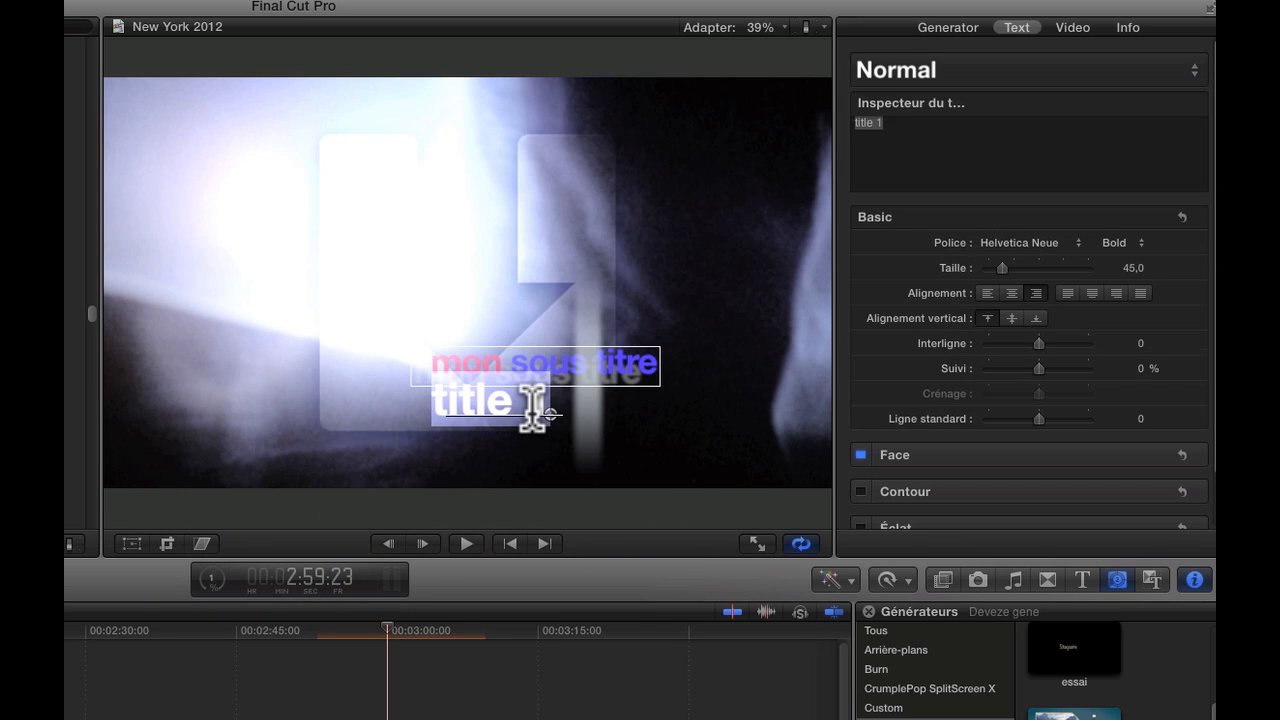
pyautogui.write('titre1')
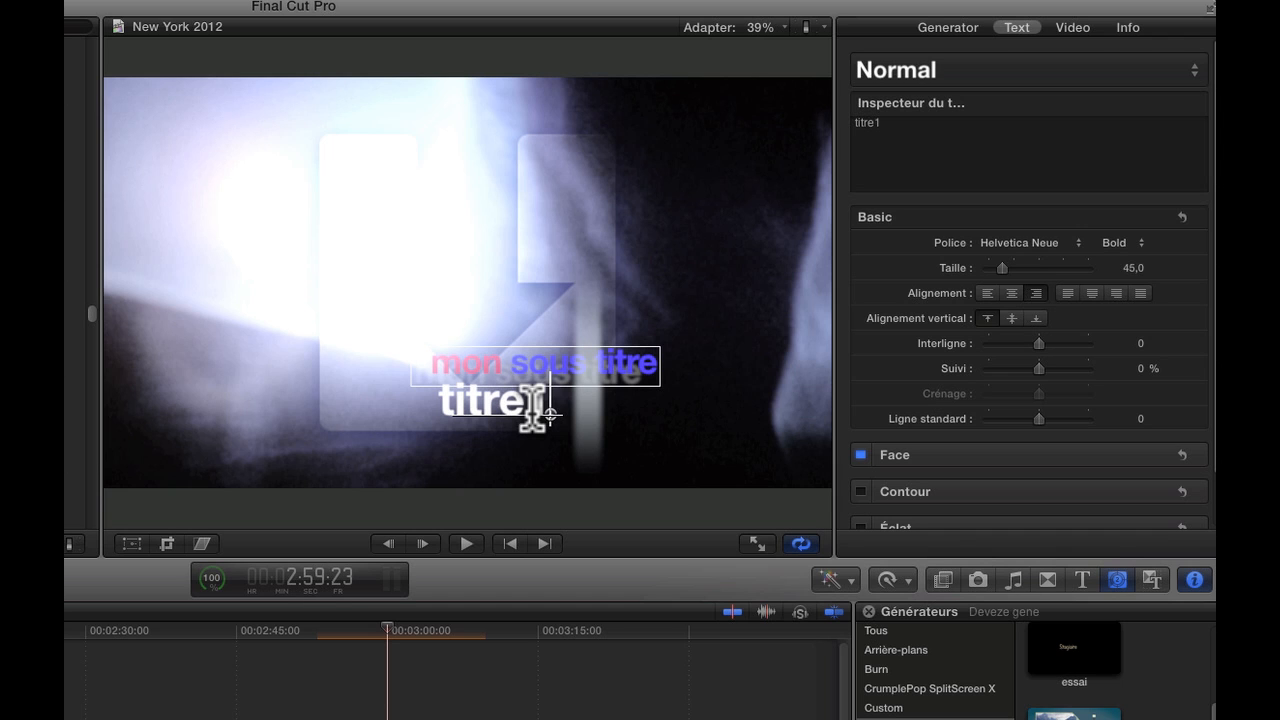
# - Change the face colour of the "titre1" title to yellow-green
pyautogui.click(1148, 456)
pyautogui.scroll(-2, 1063, 520)
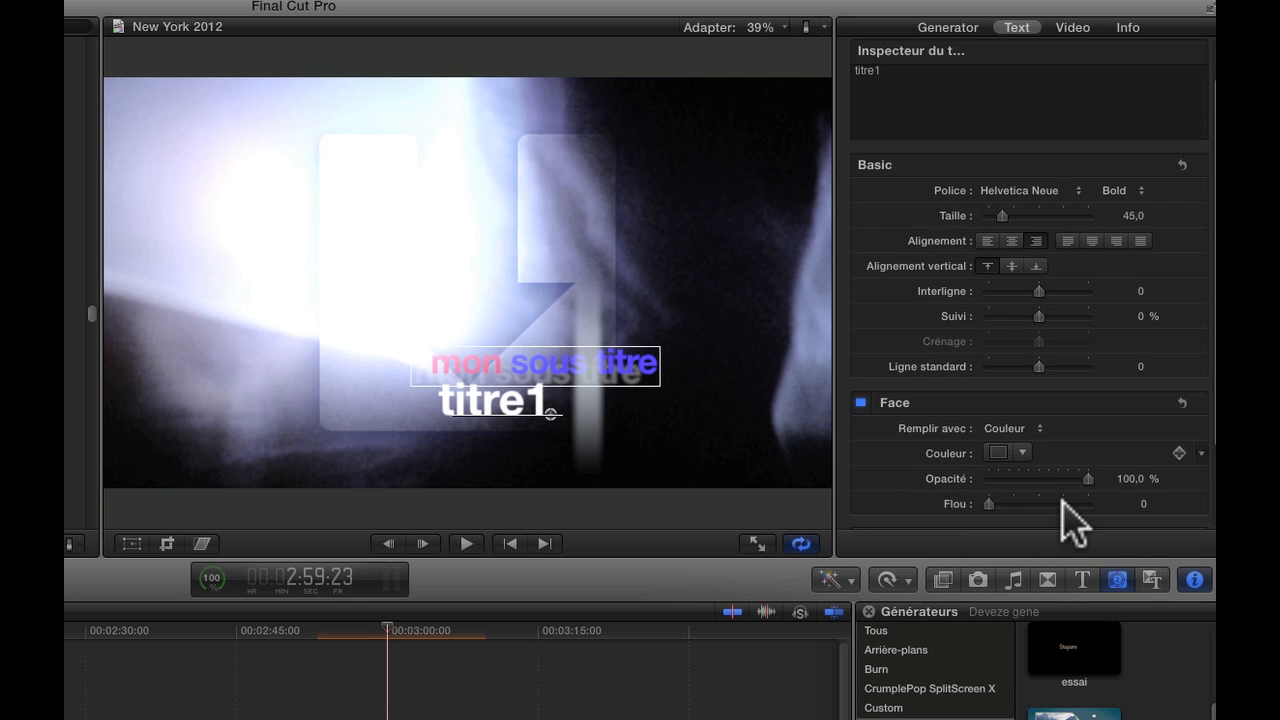
pyautogui.click(1010, 452)
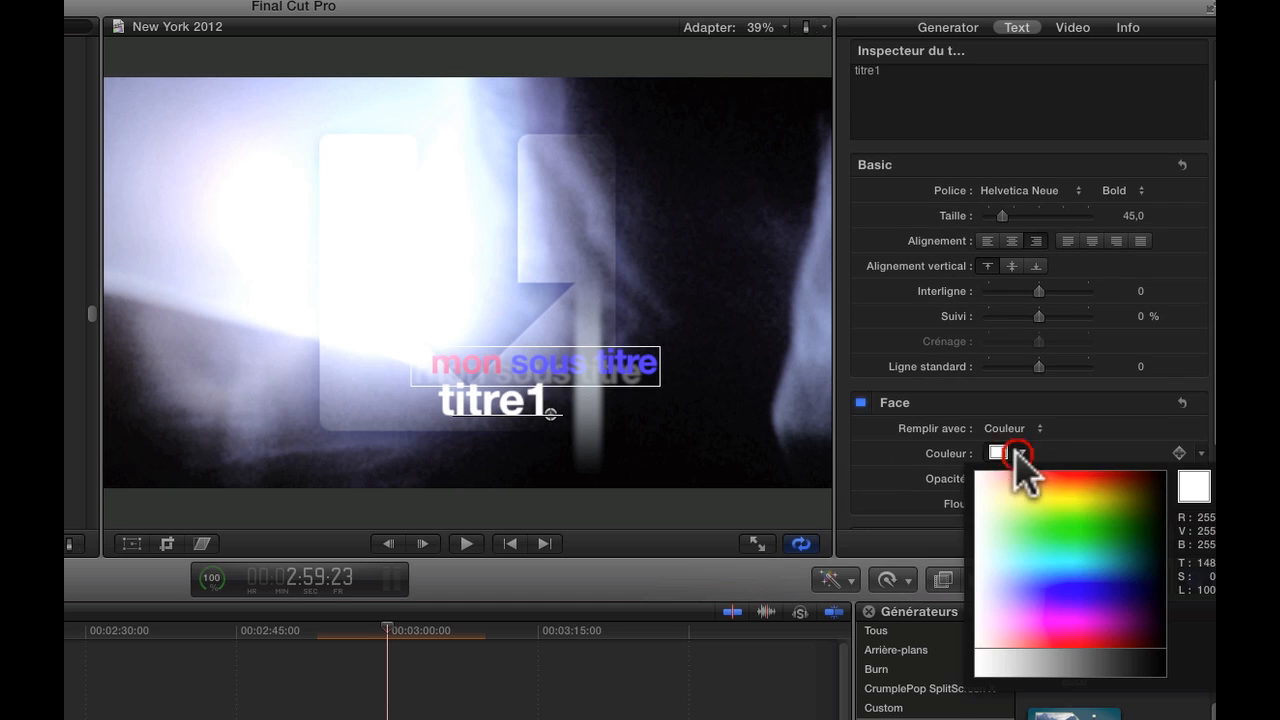
pyautogui.click(1073, 508)
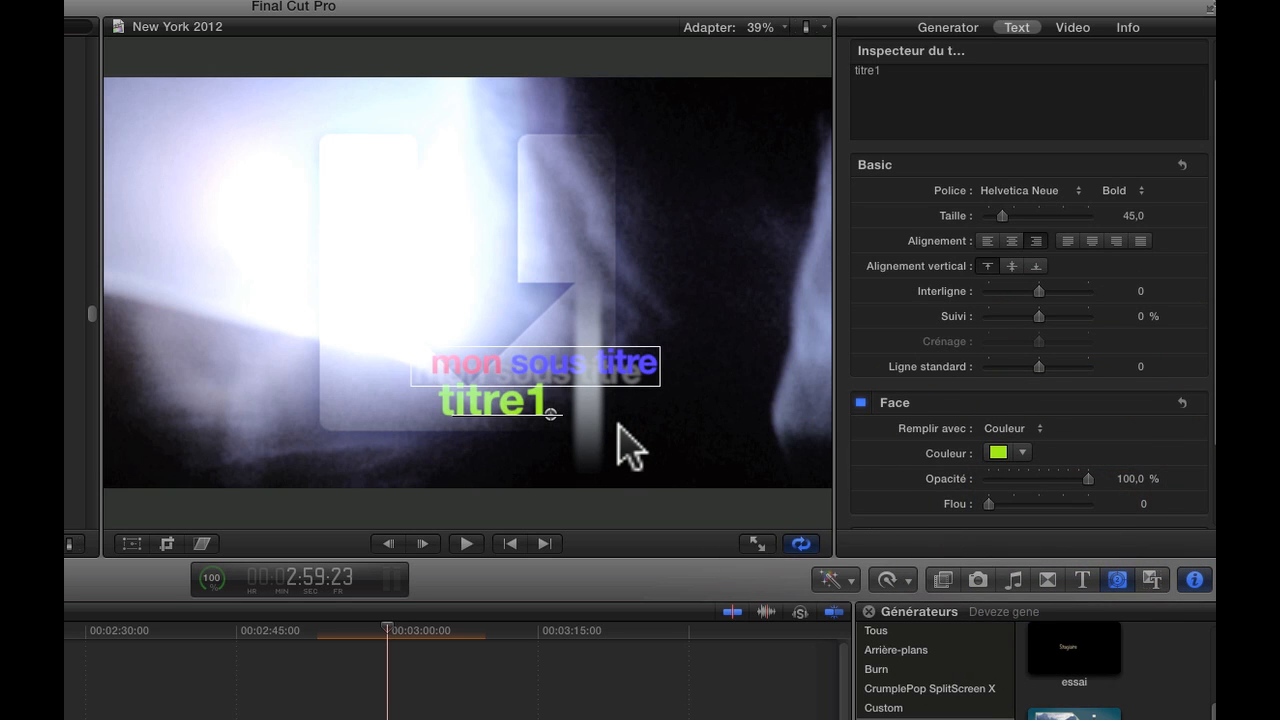
pyautogui.moveTo(447, 636); pyautogui.dragTo(380, 633)
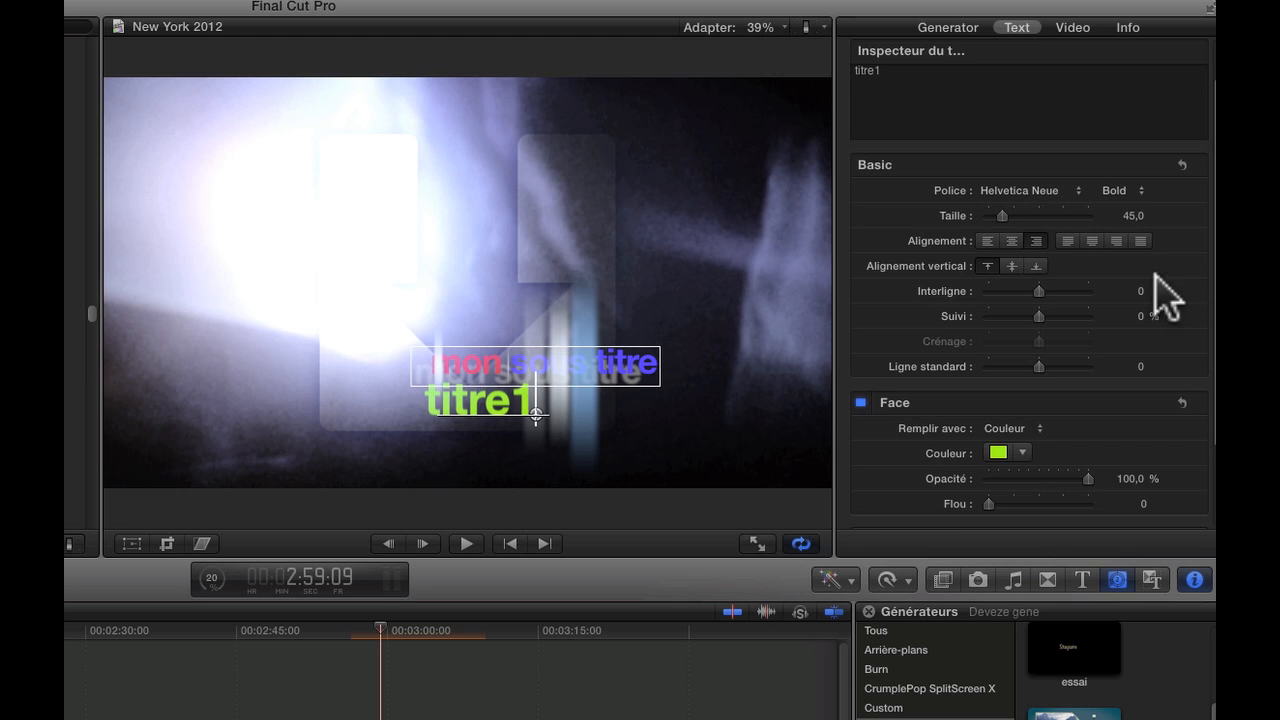
# - Open the lightning generator from the Deveze gene category in Motion for editing
pyautogui.click(950, 28)
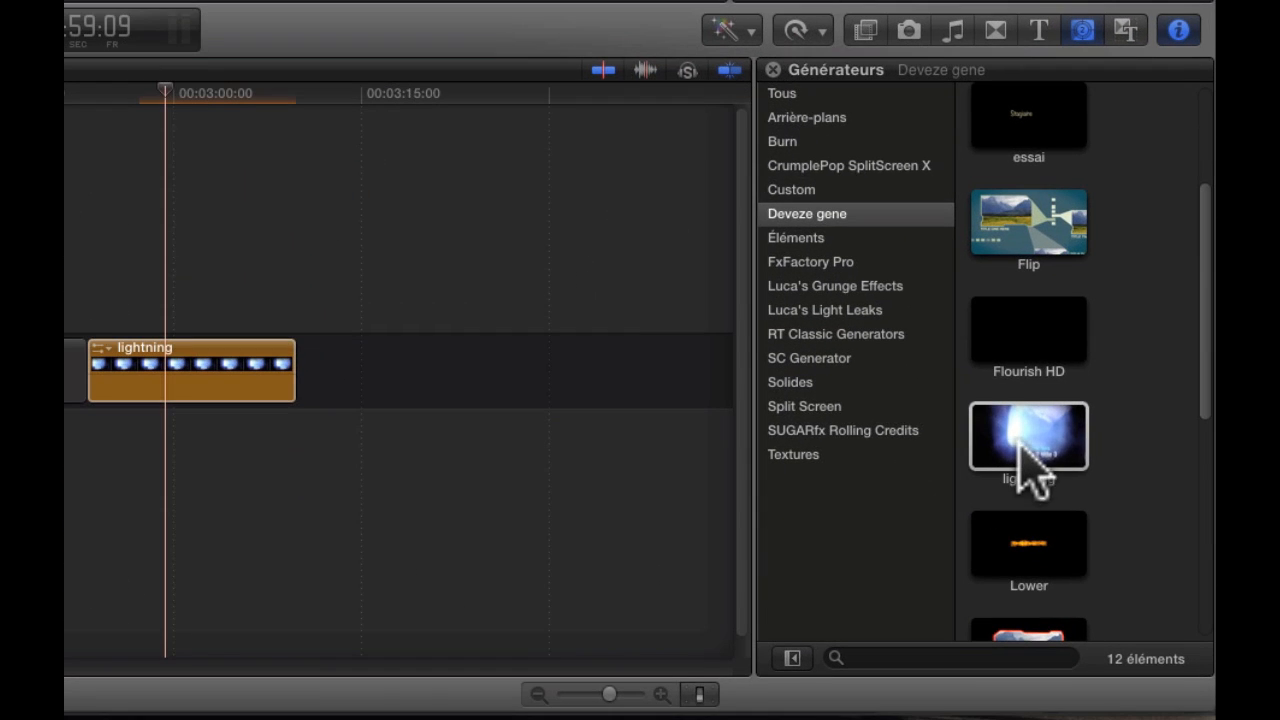
pyautogui.click(1095, 672)
pyautogui.rightClick(1019, 428)
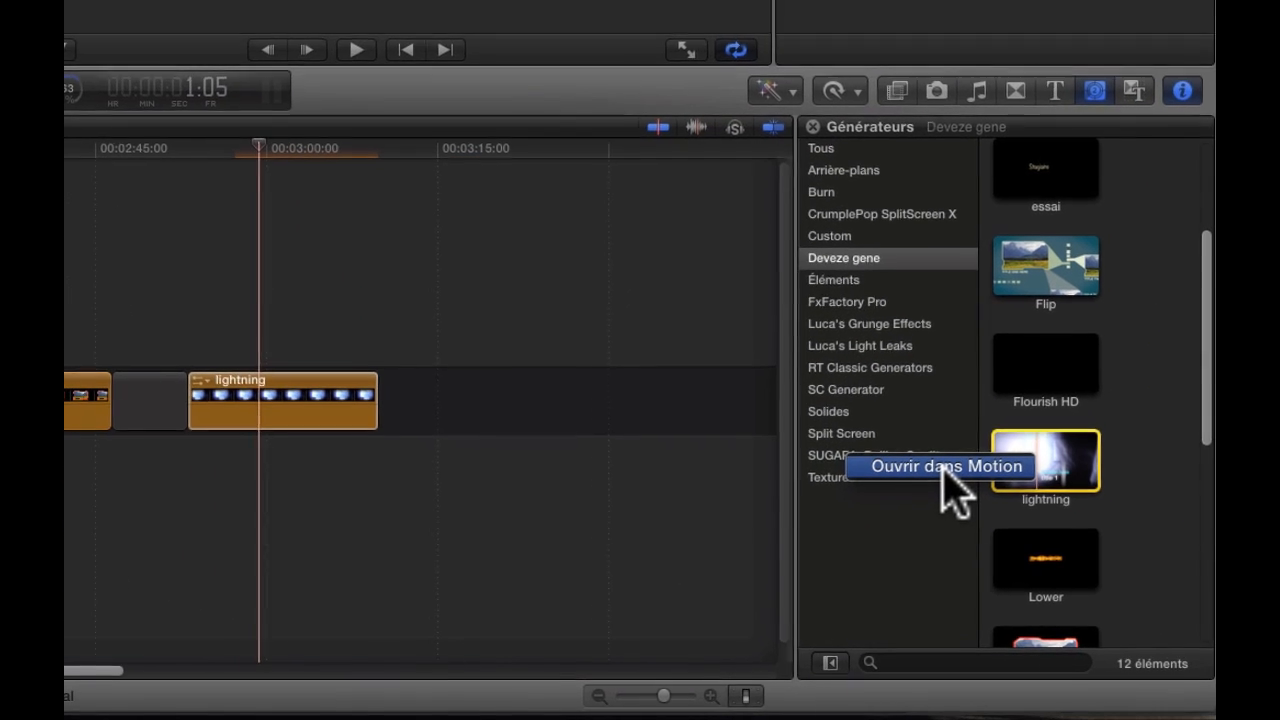
pyautogui.click(918, 443)
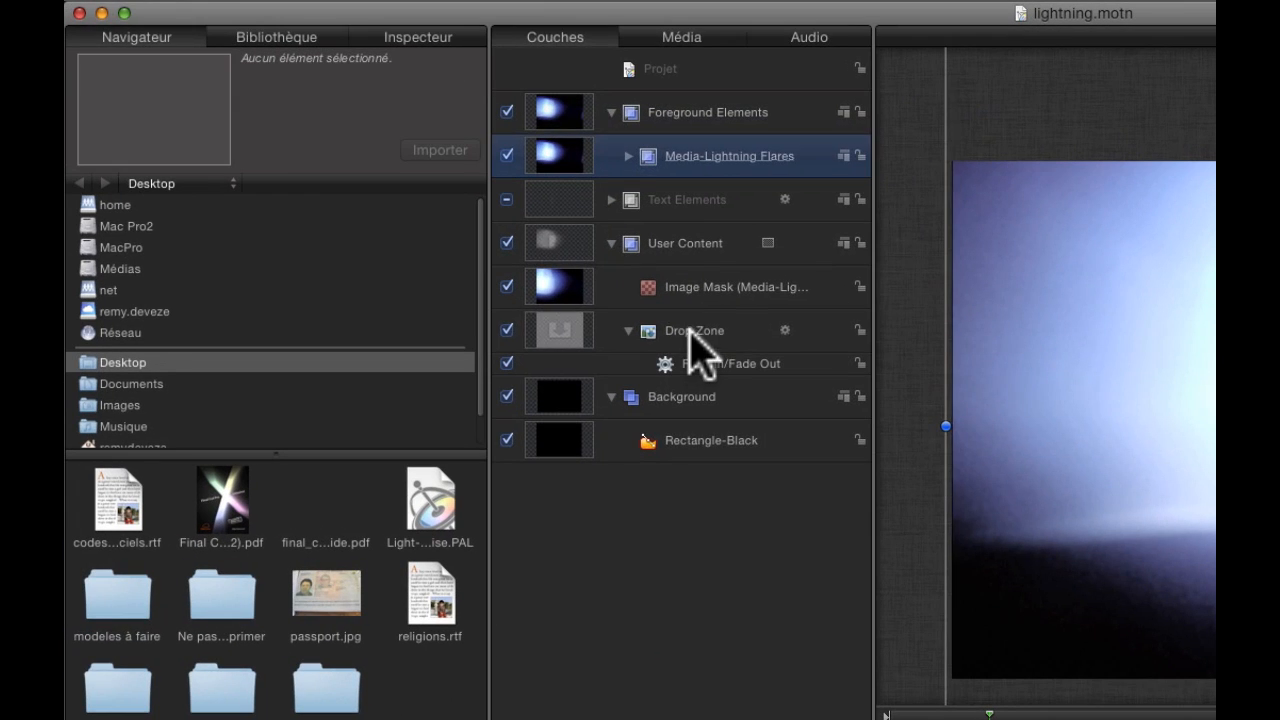
# - Publish the Drop Zone's source media parameter and view the project's published parameters
pyautogui.click(267, 210)
pyautogui.click(396, 30)
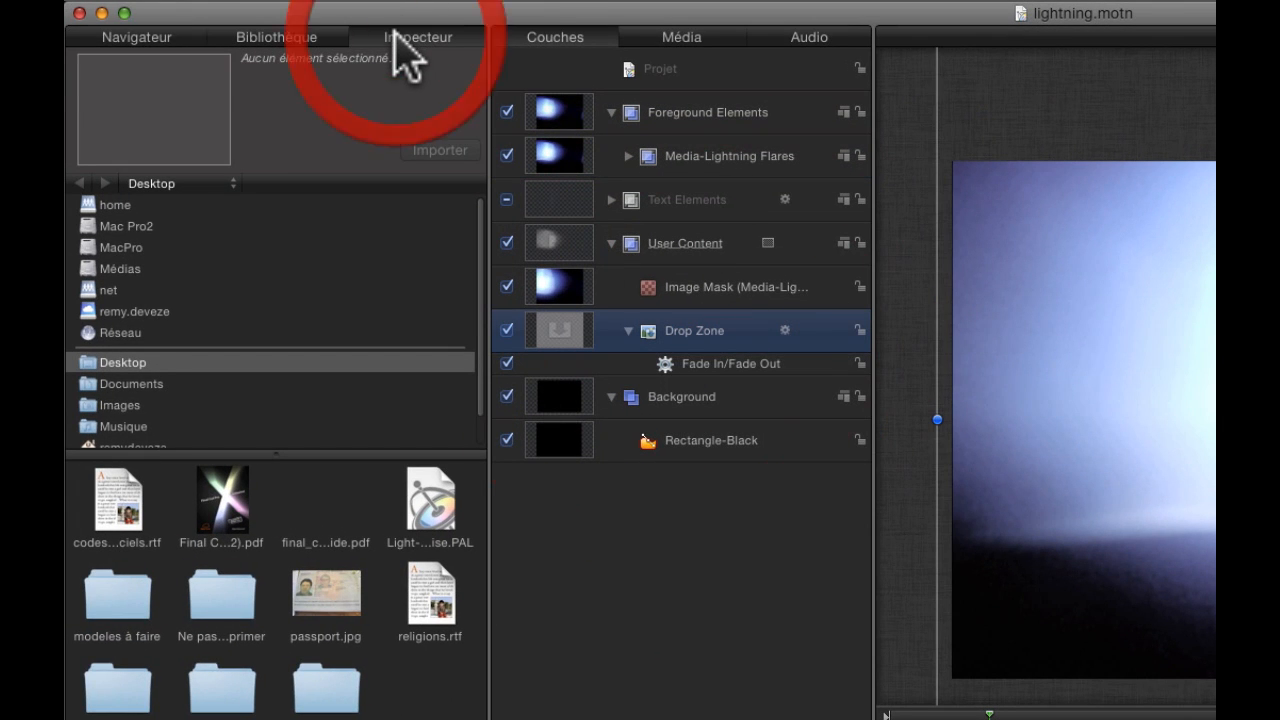
pyautogui.click(186, 284)
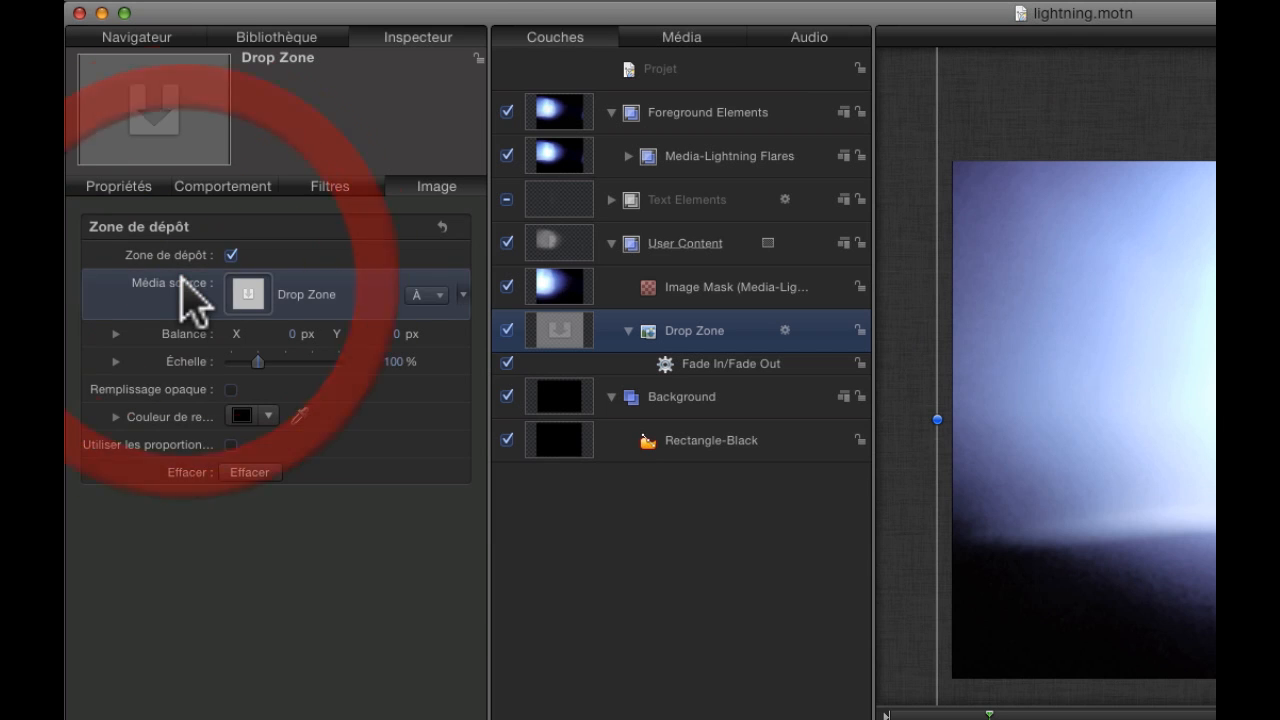
pyautogui.rightClick(181, 280)
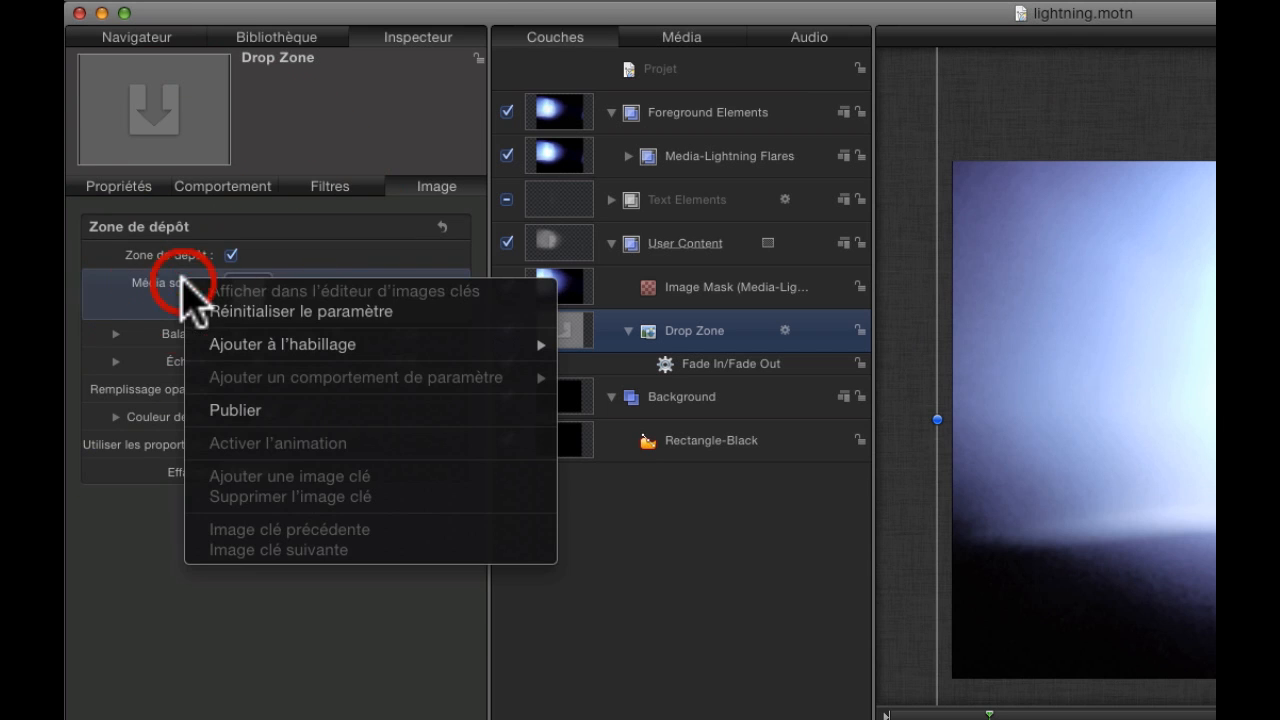
pyautogui.click(241, 411)
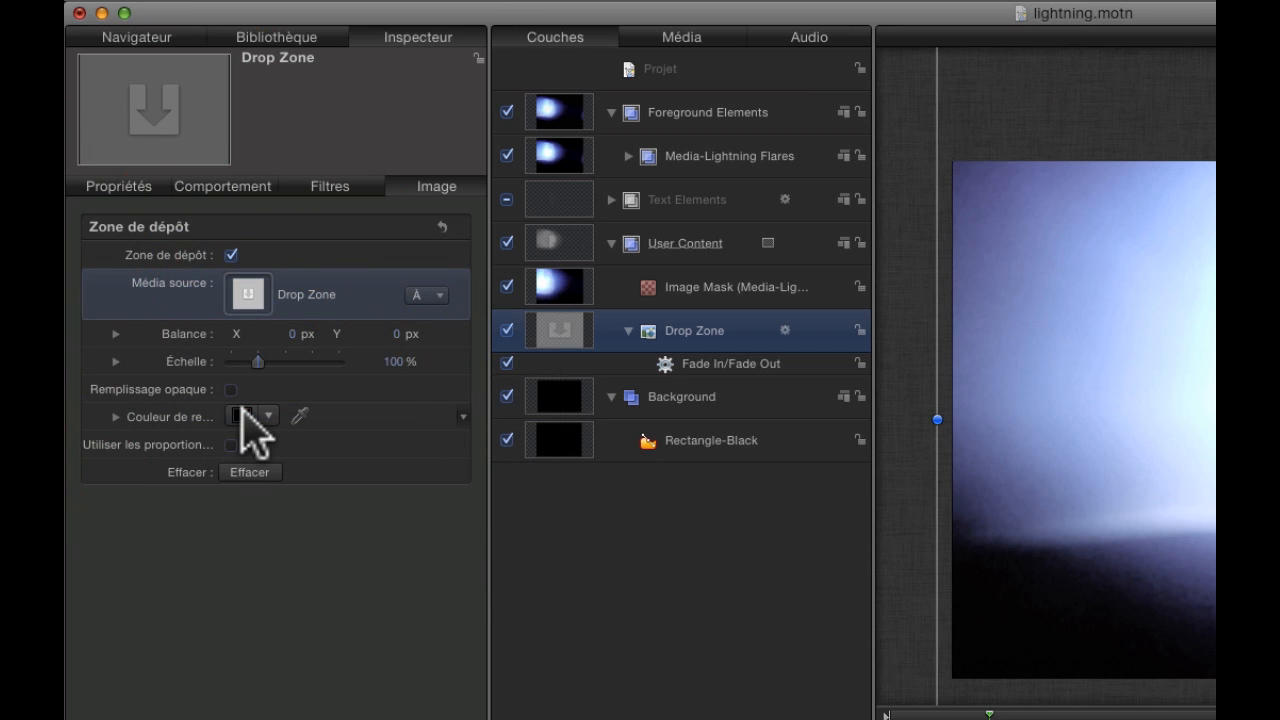
pyautogui.click(686, 76)
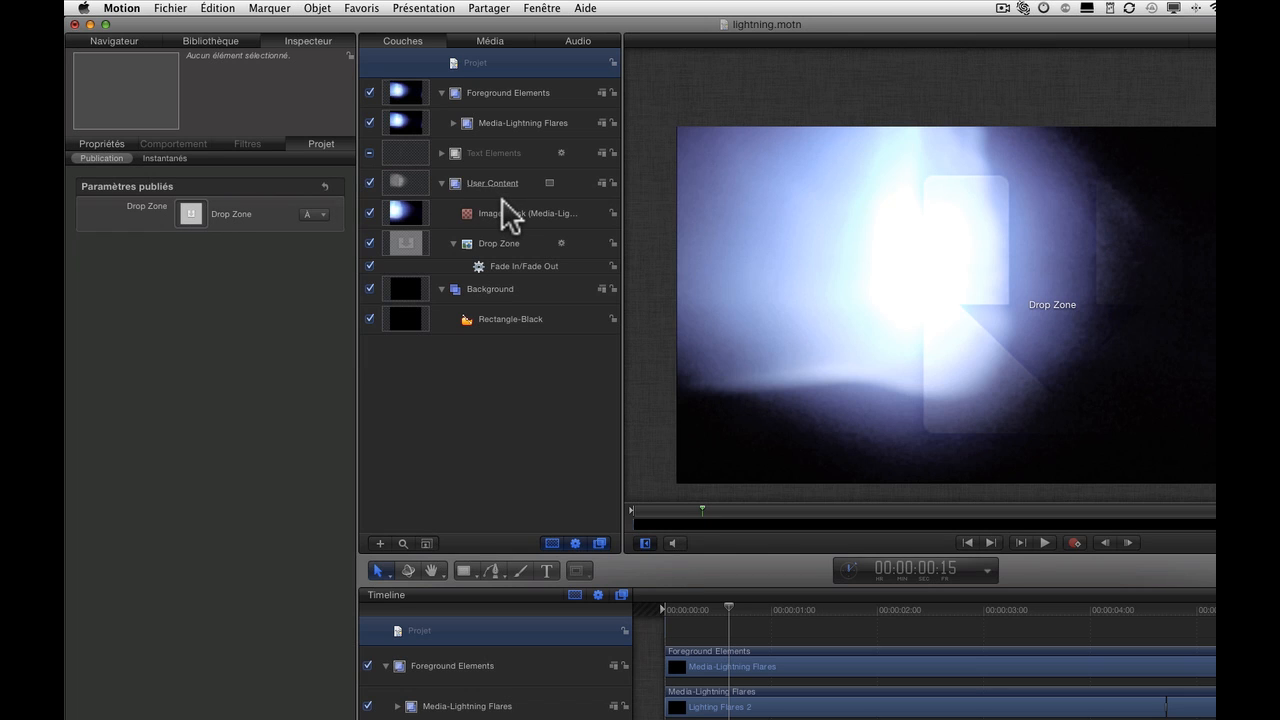
# - Create a new rig in the project and add a pop-up menu widget to it
pyautogui.click(262, 9)
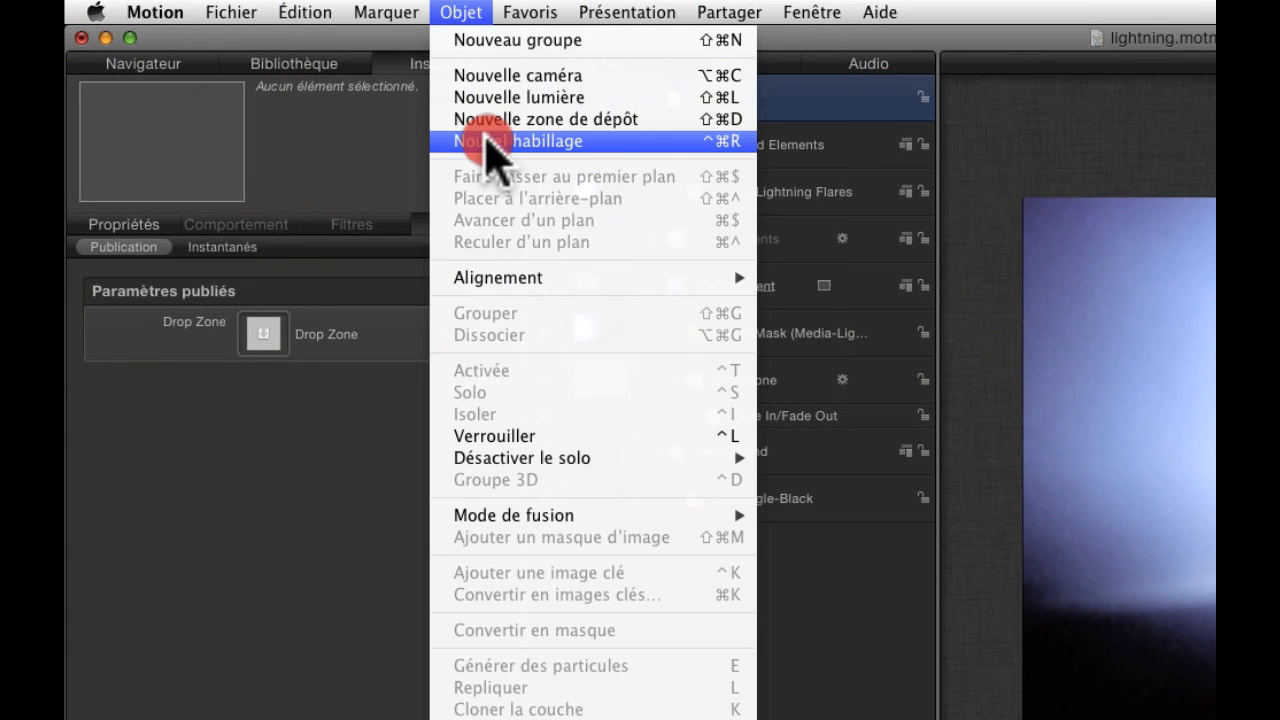
pyautogui.click(500, 141)
pyautogui.click(297, 296)
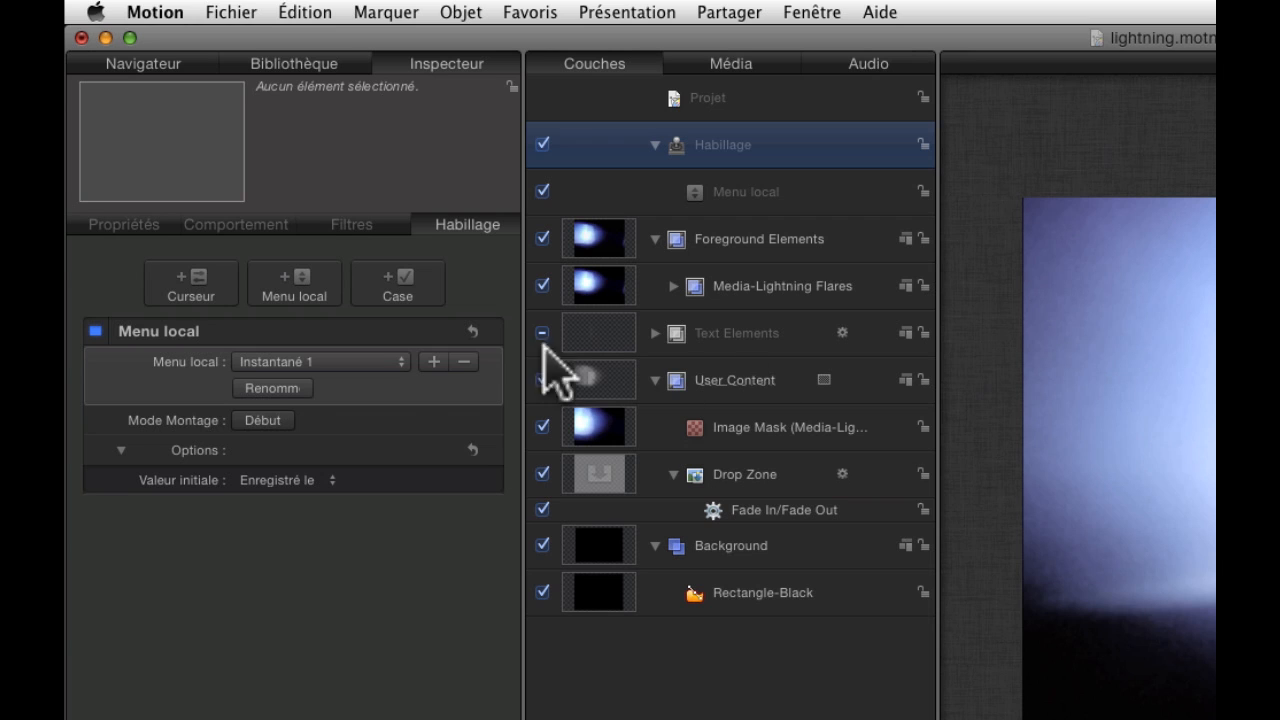
# - Rename the menu's first snapshot as "noir" and the pop-up menu widget as "couleur fond"
pyautogui.click(268, 390)
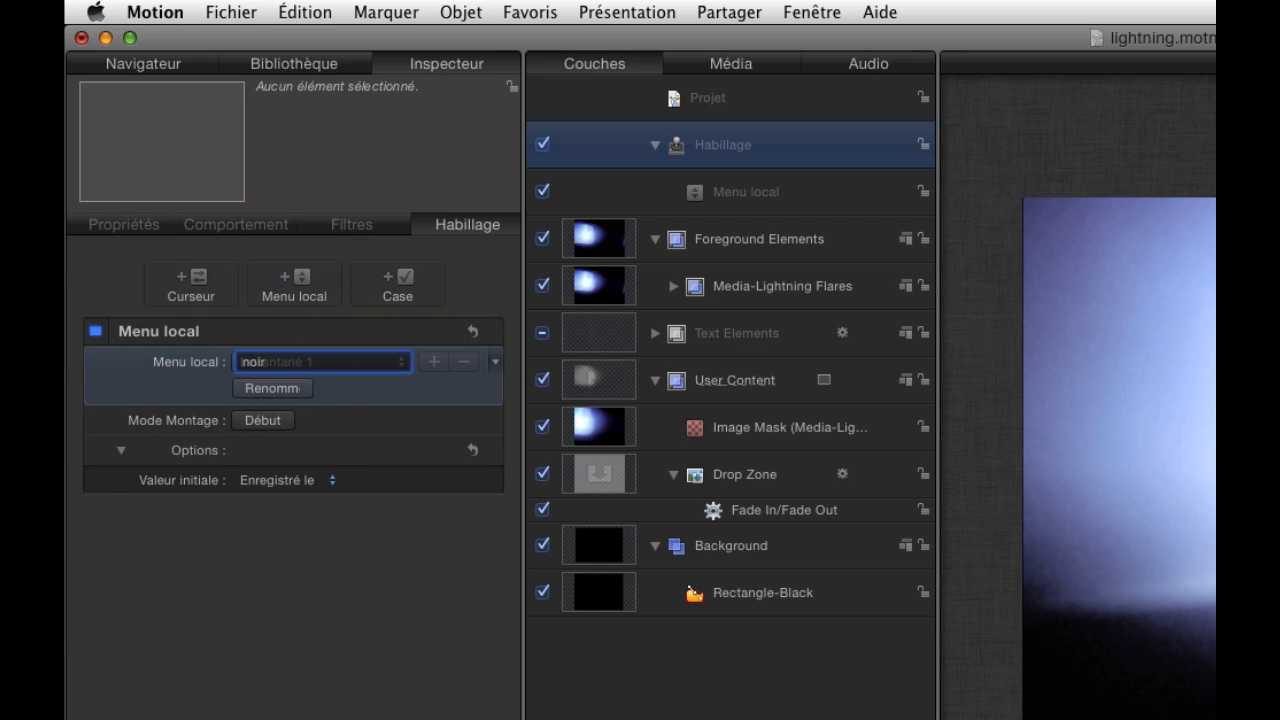
pyautogui.click(745, 192)
pyautogui.click(745, 192)
pyautogui.write('couleur fond')
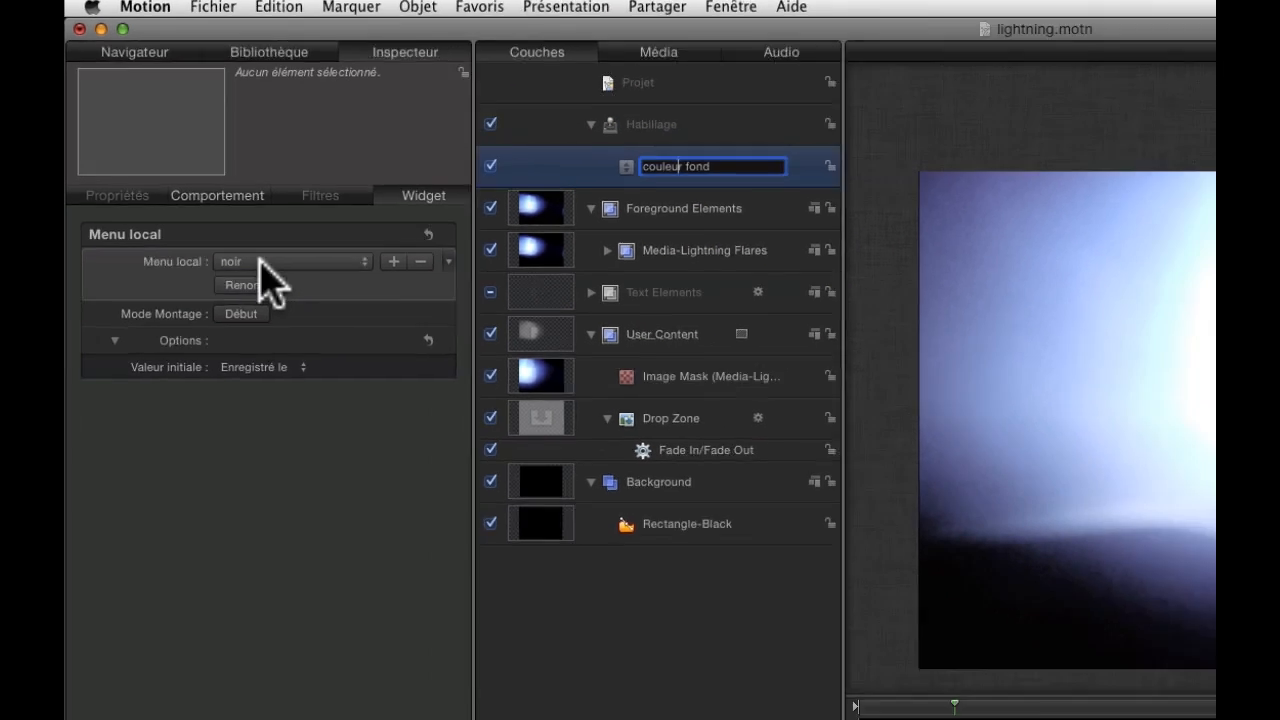
# - Add two more snapshots to the "couleur fond" pop-up menu, keeping their default names
pyautogui.click(238, 520)
pyautogui.click(923, 301)
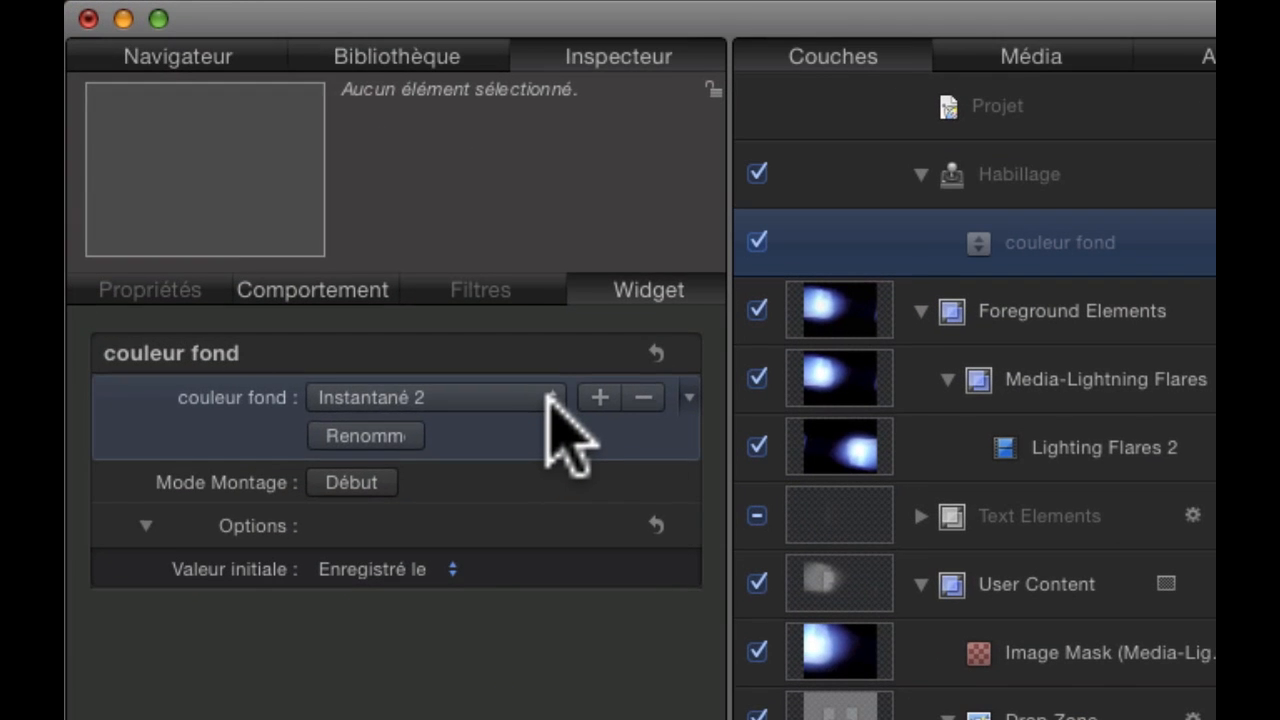
pyautogui.click(271, 169)
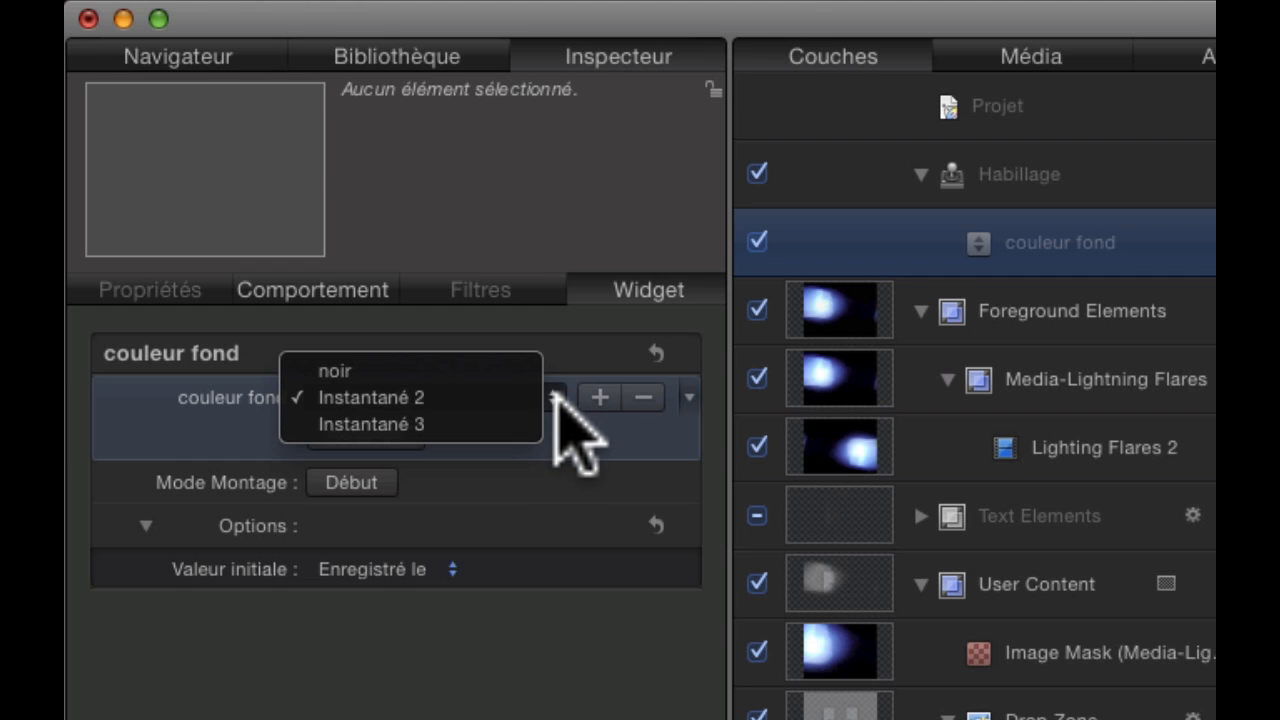
pyautogui.click(594, 400)
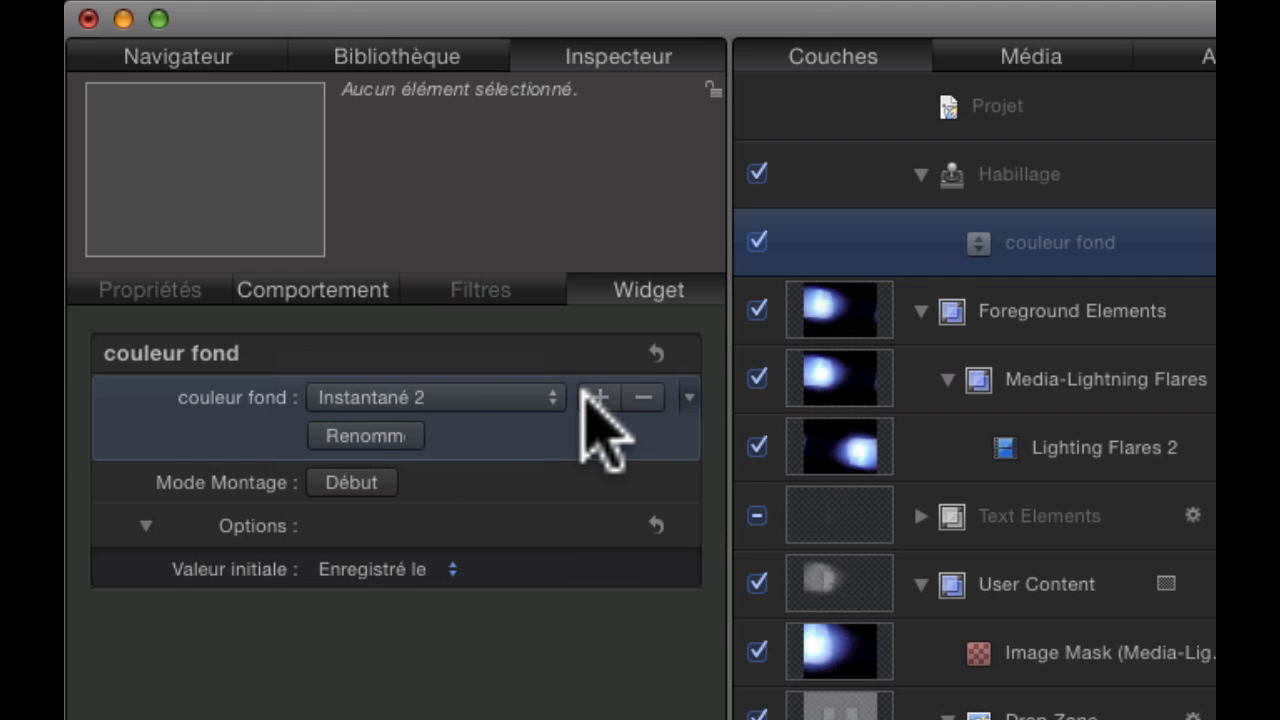
pyautogui.click(600, 398)
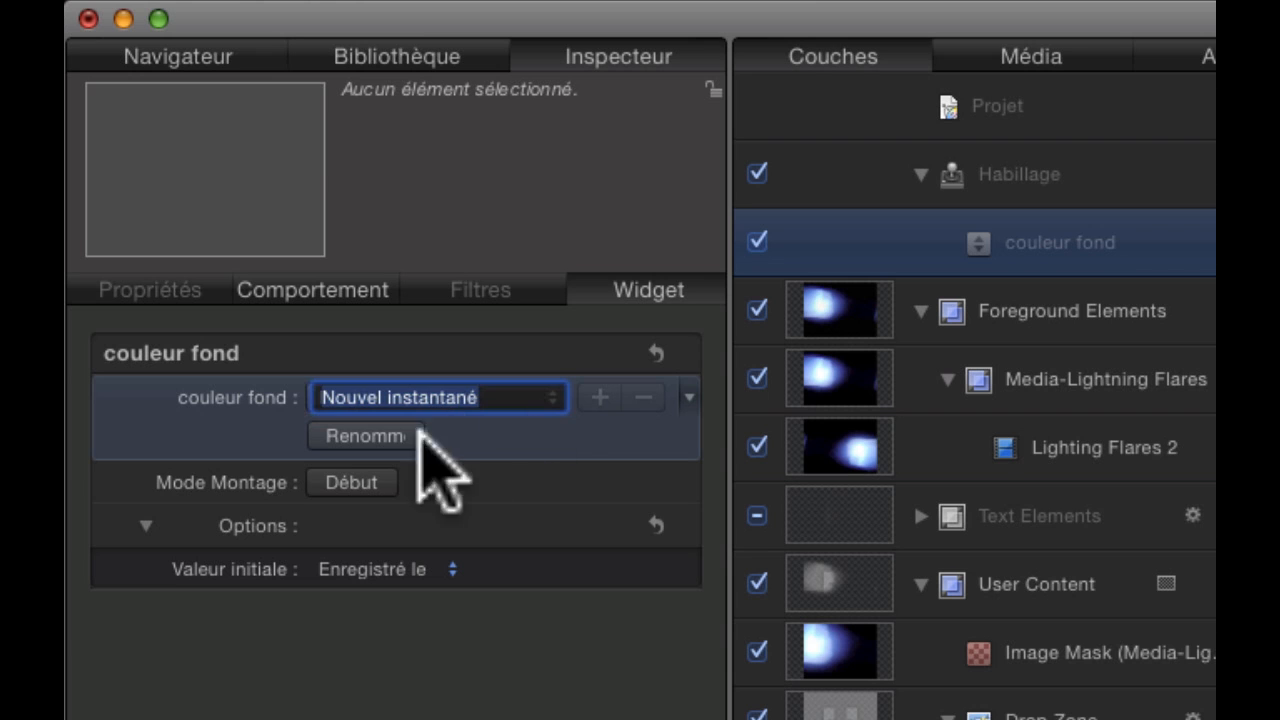
pyautogui.press('Return')
pyautogui.click(598, 398)
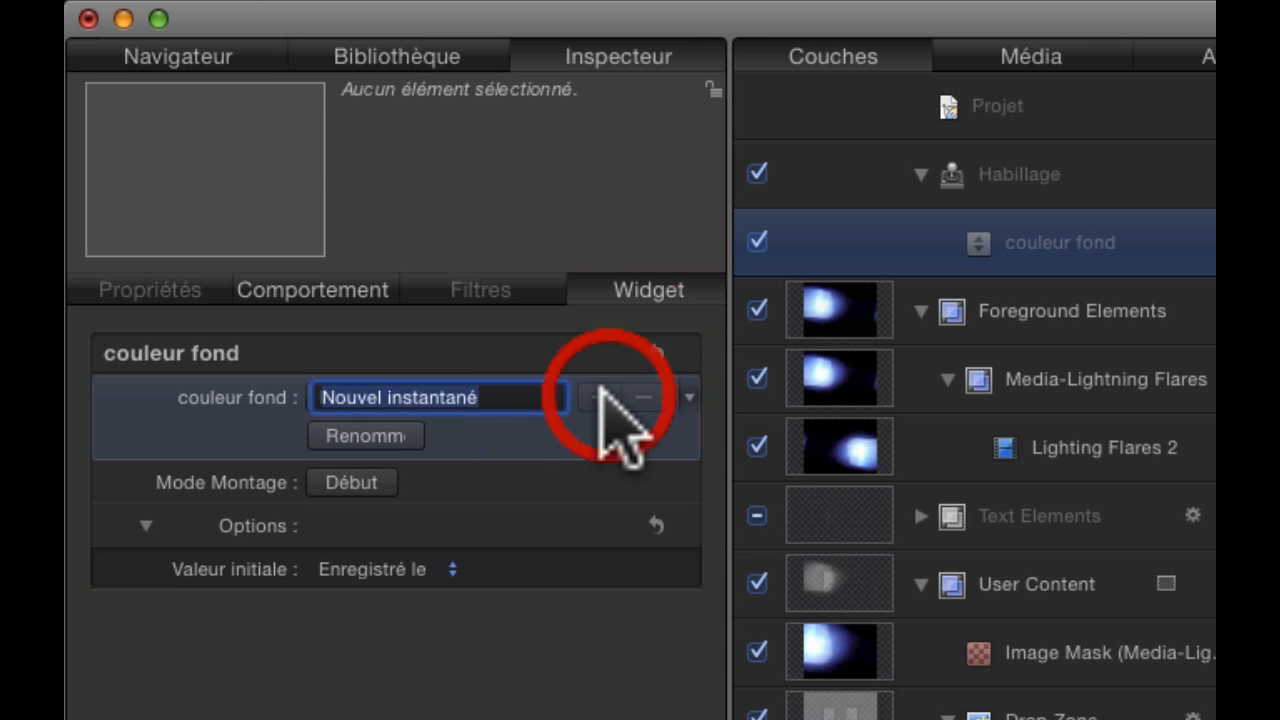
pyautogui.click(474, 432)
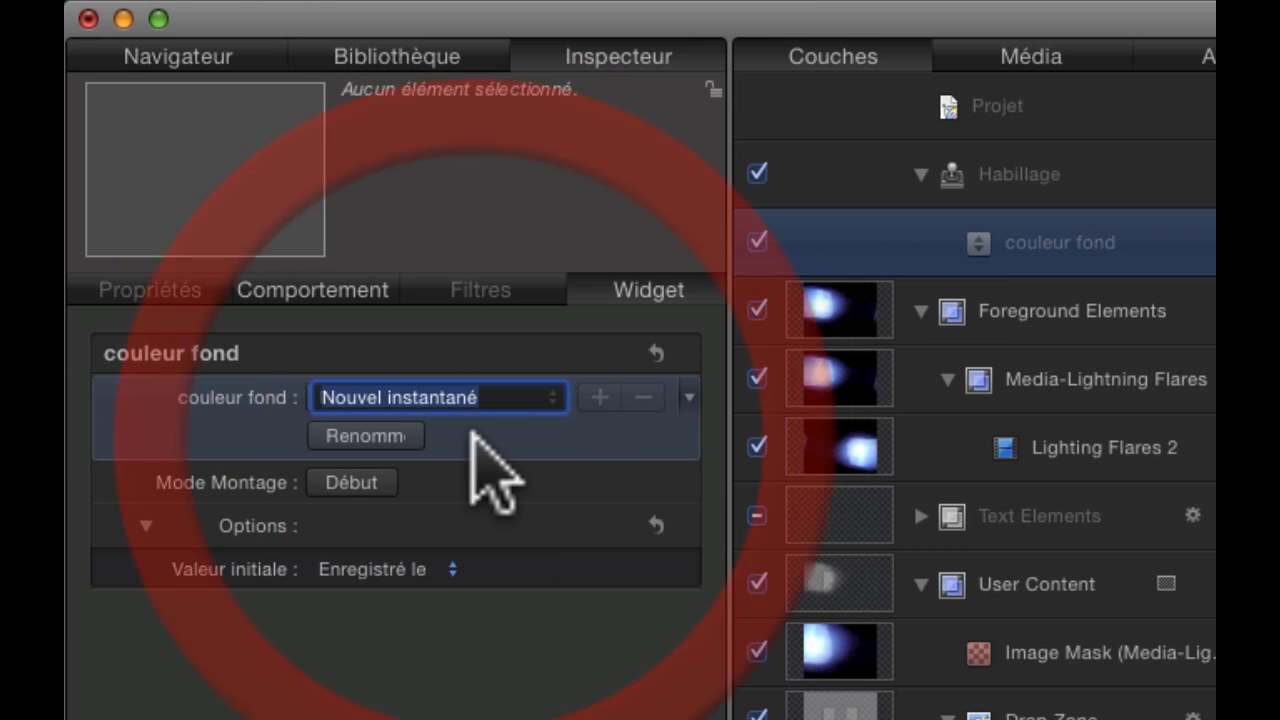
# - Choose the "Instantané 2" snapshot of "couleur fond" and start rig edit mode for it
pyautogui.click(553, 396)
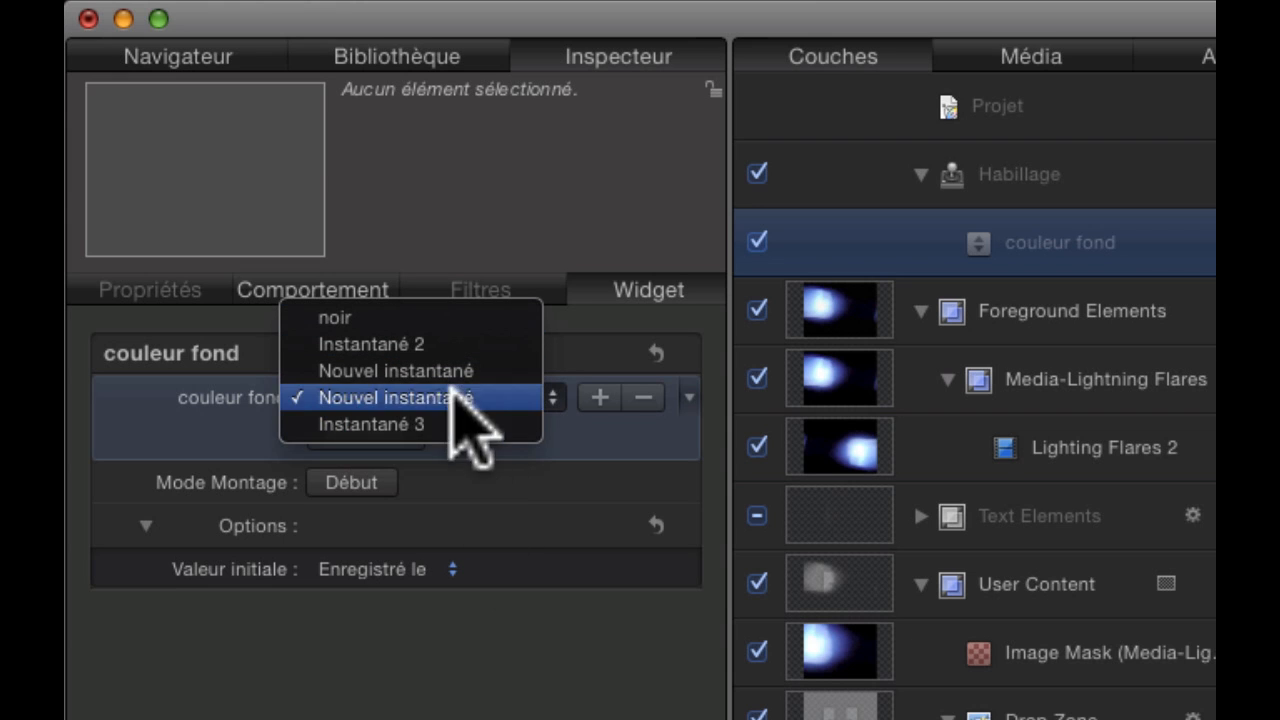
pyautogui.click(390, 345)
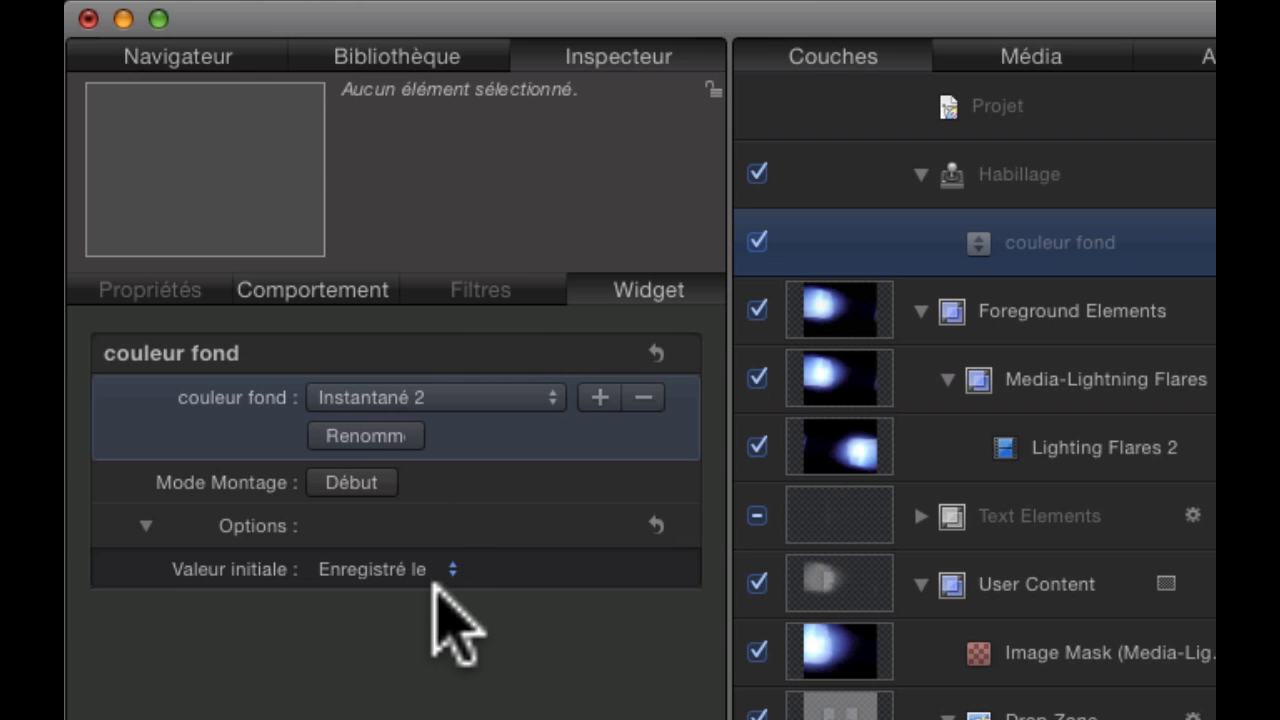
pyautogui.click(358, 484)
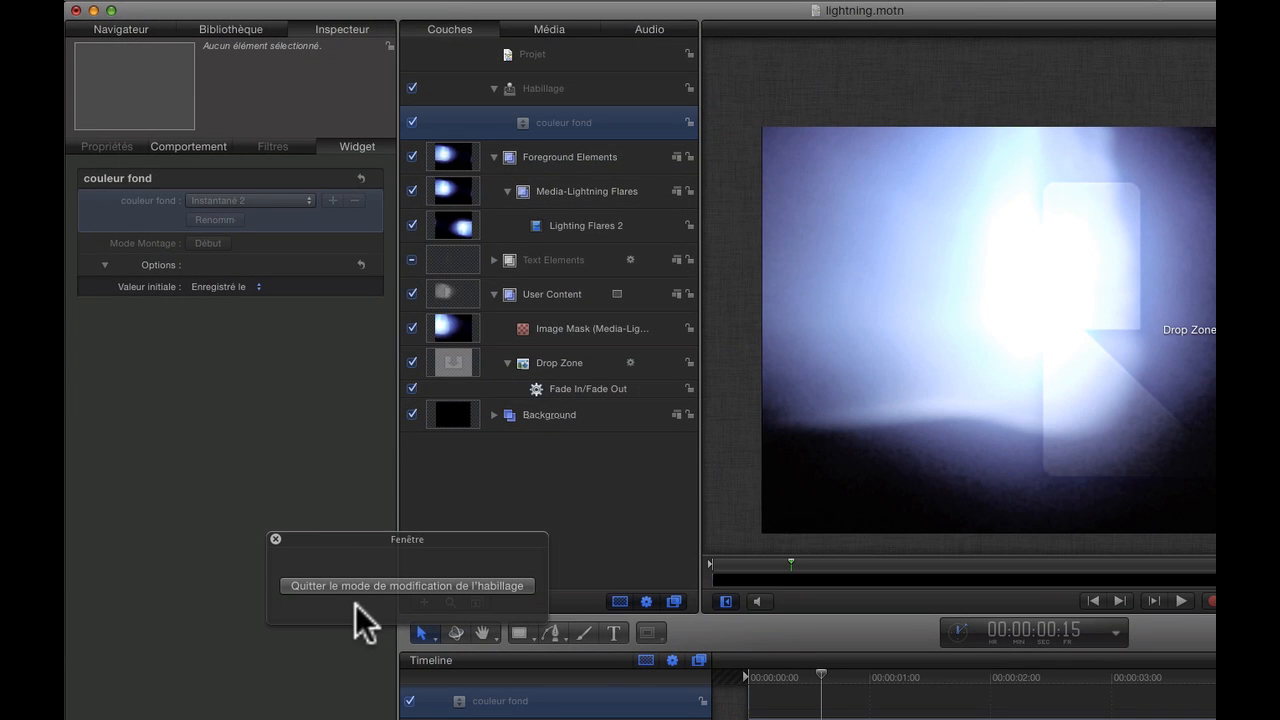
pyautogui.moveTo(340, 544); pyautogui.dragTo(492, 470)
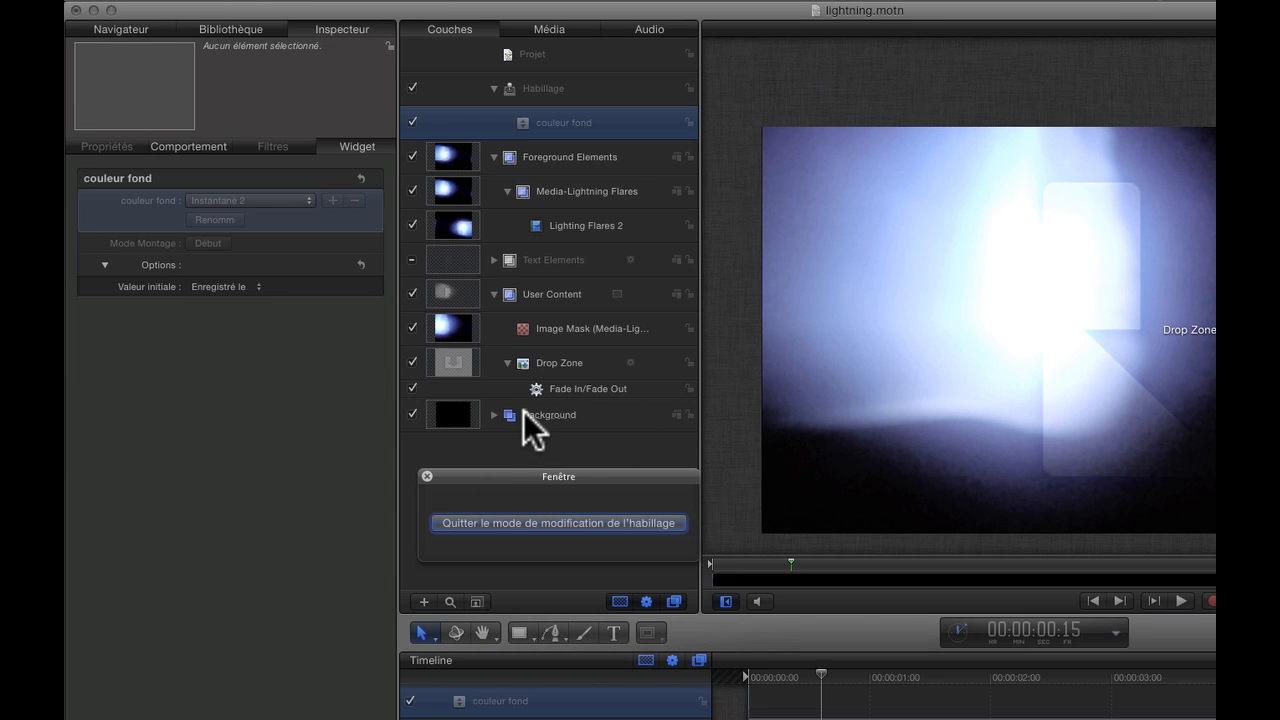
pyautogui.click(293, 201)
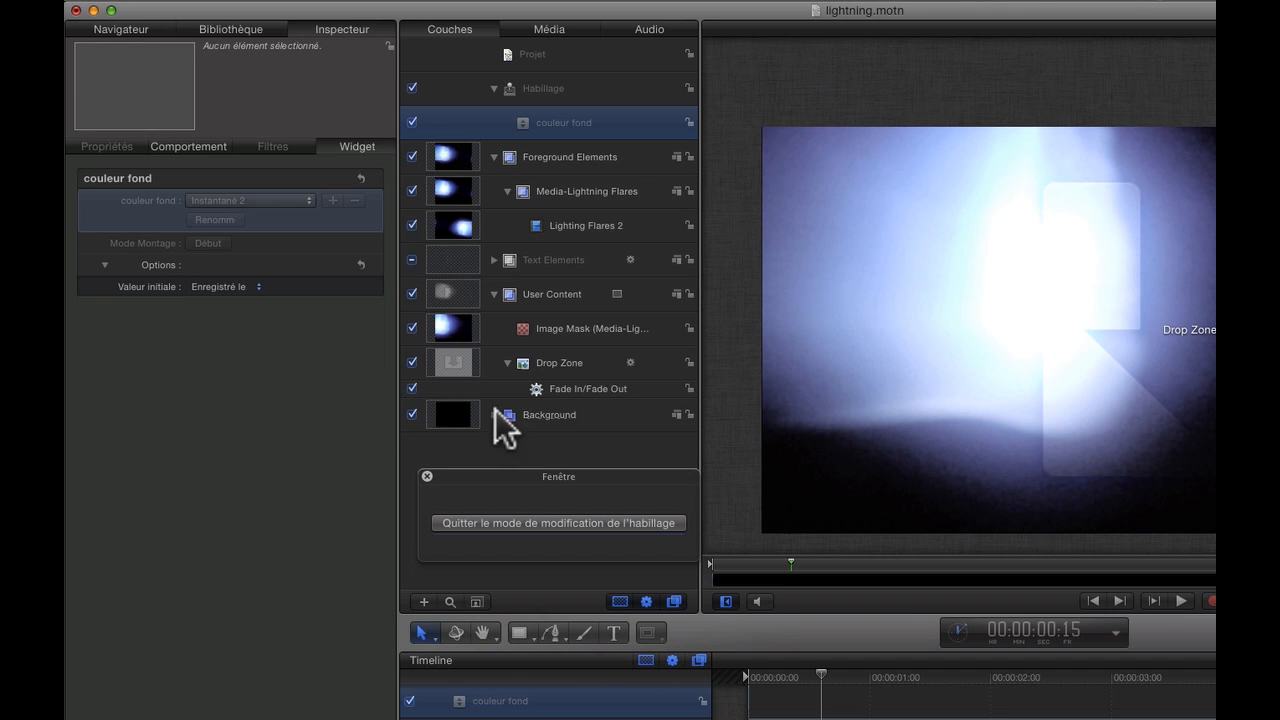
# - Set the fill colour of Rectangle-Black in the Background group to red and return to the "couleur fond" widget
pyautogui.click(513, 416)
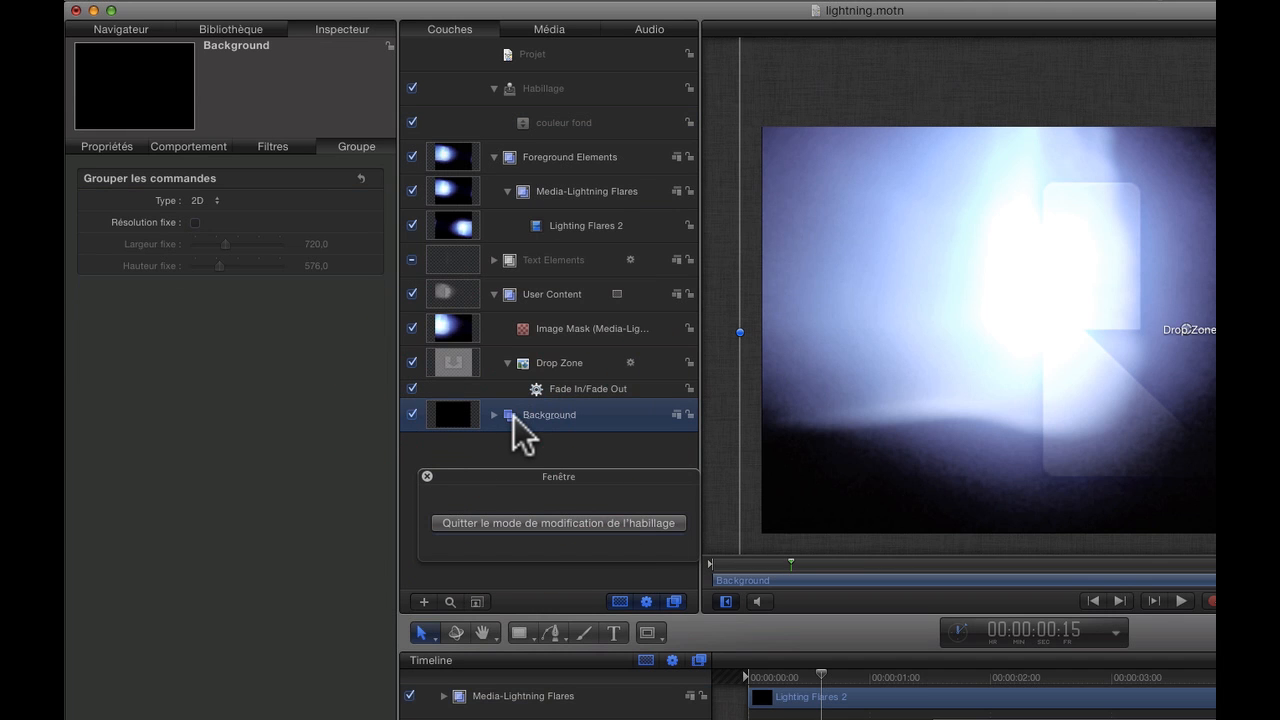
pyautogui.click(494, 414)
pyautogui.click(518, 447)
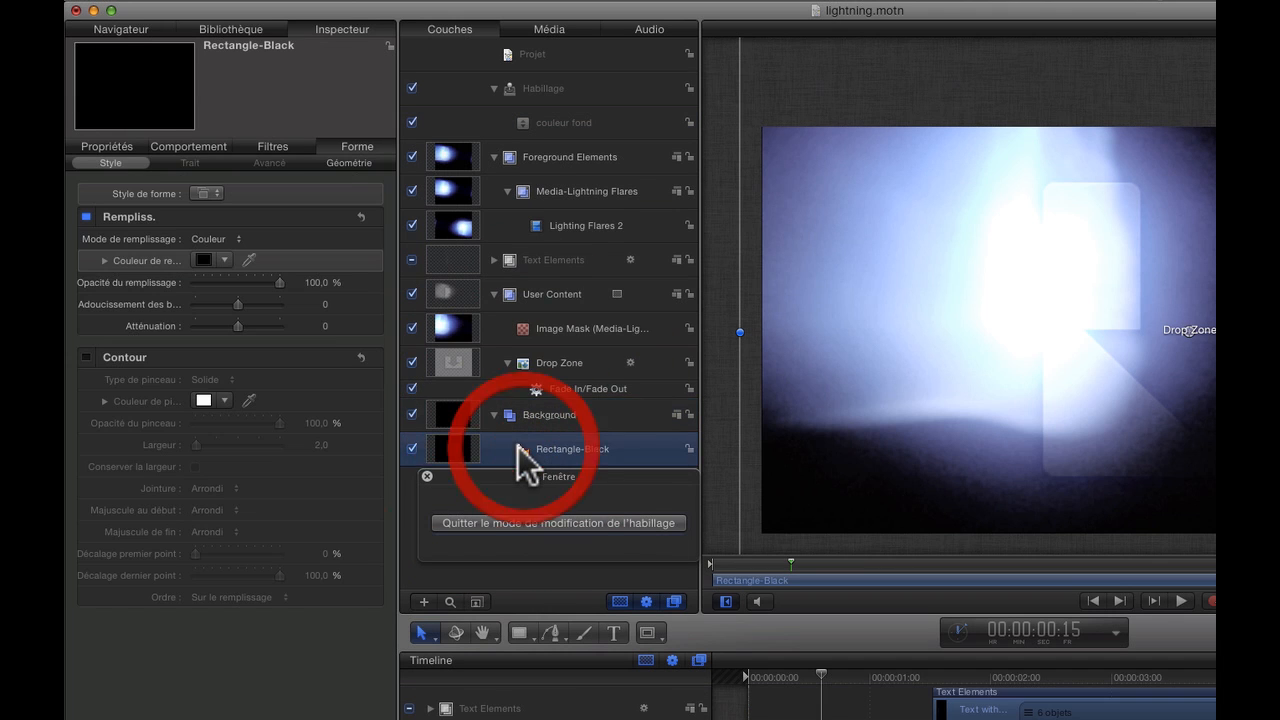
pyautogui.click(226, 259)
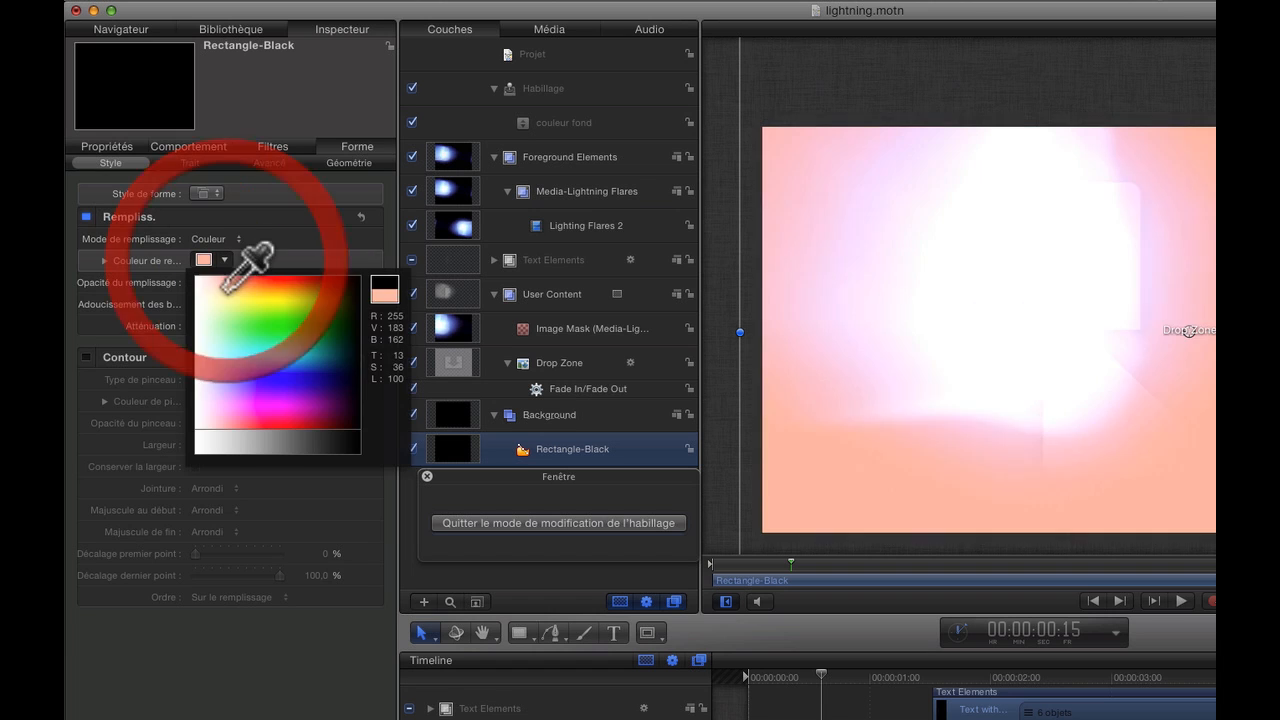
pyautogui.click(302, 283)
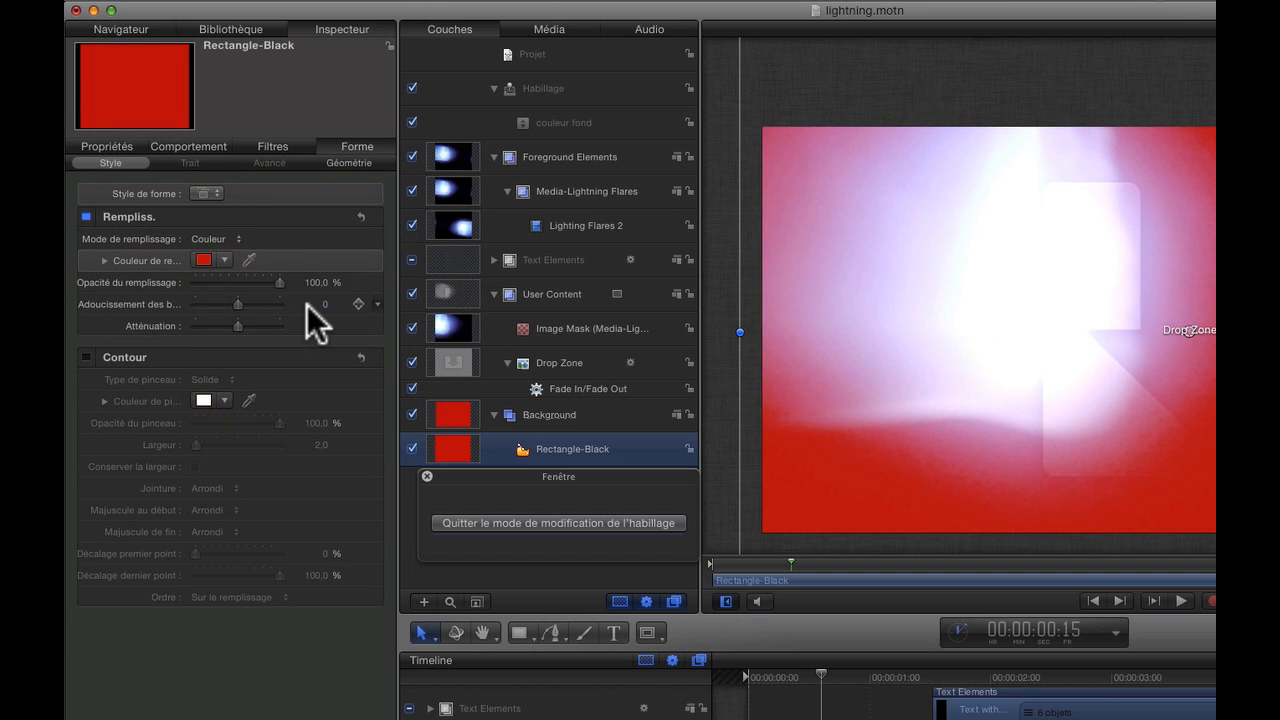
pyautogui.click(535, 118)
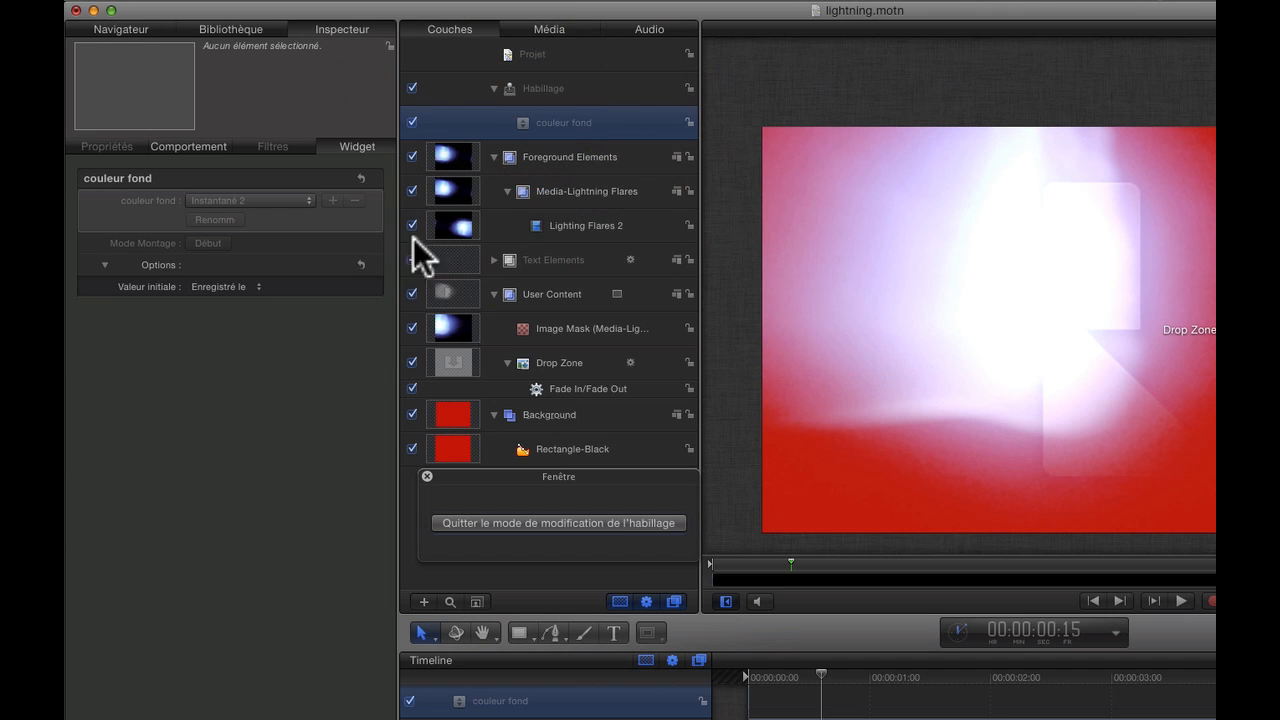
# - Leave rig edit mode and compare the "noir" and "Instantané 2" snapshots of the "couleur fond" menu
pyautogui.click(568, 521)
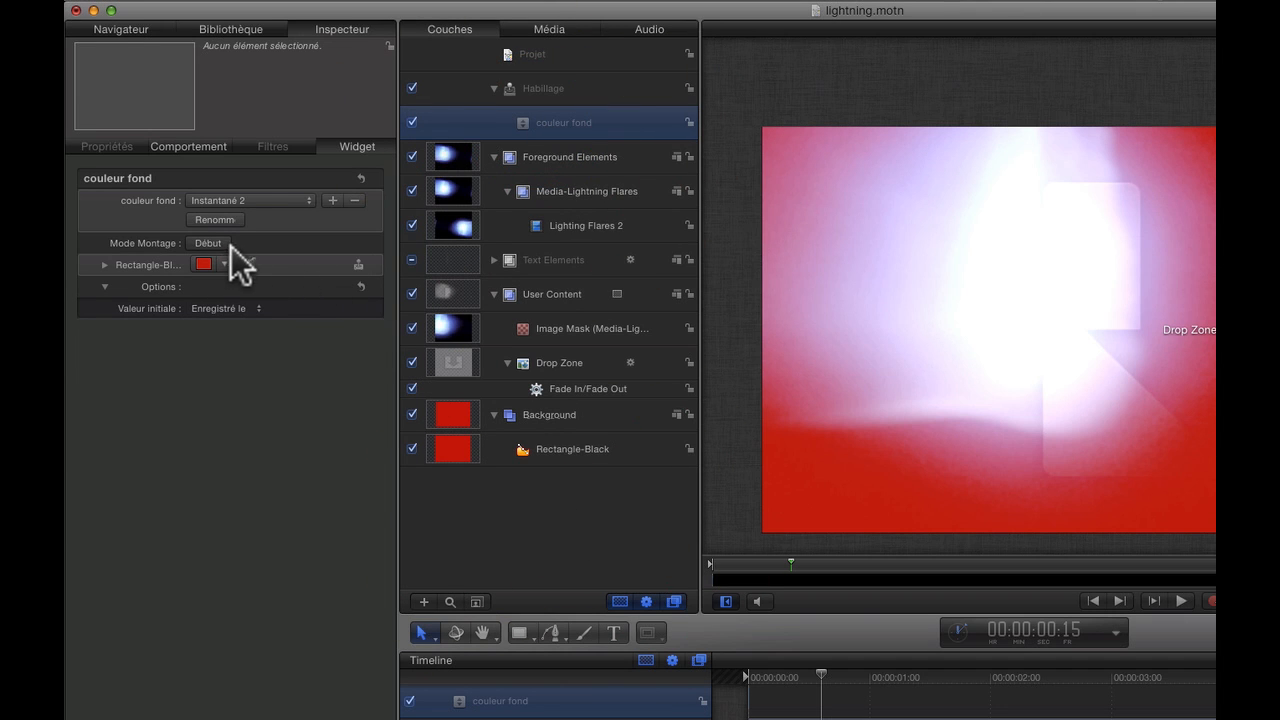
pyautogui.click(298, 200)
pyautogui.click(300, 187)
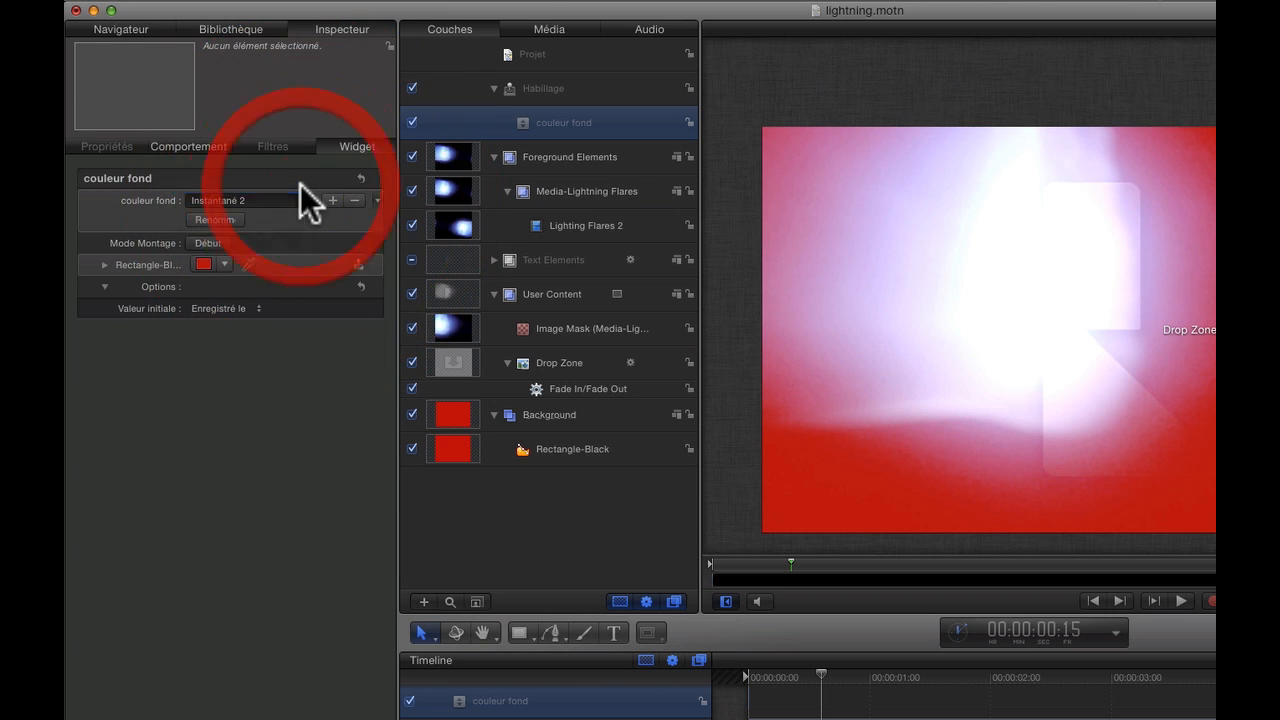
pyautogui.click(302, 198)
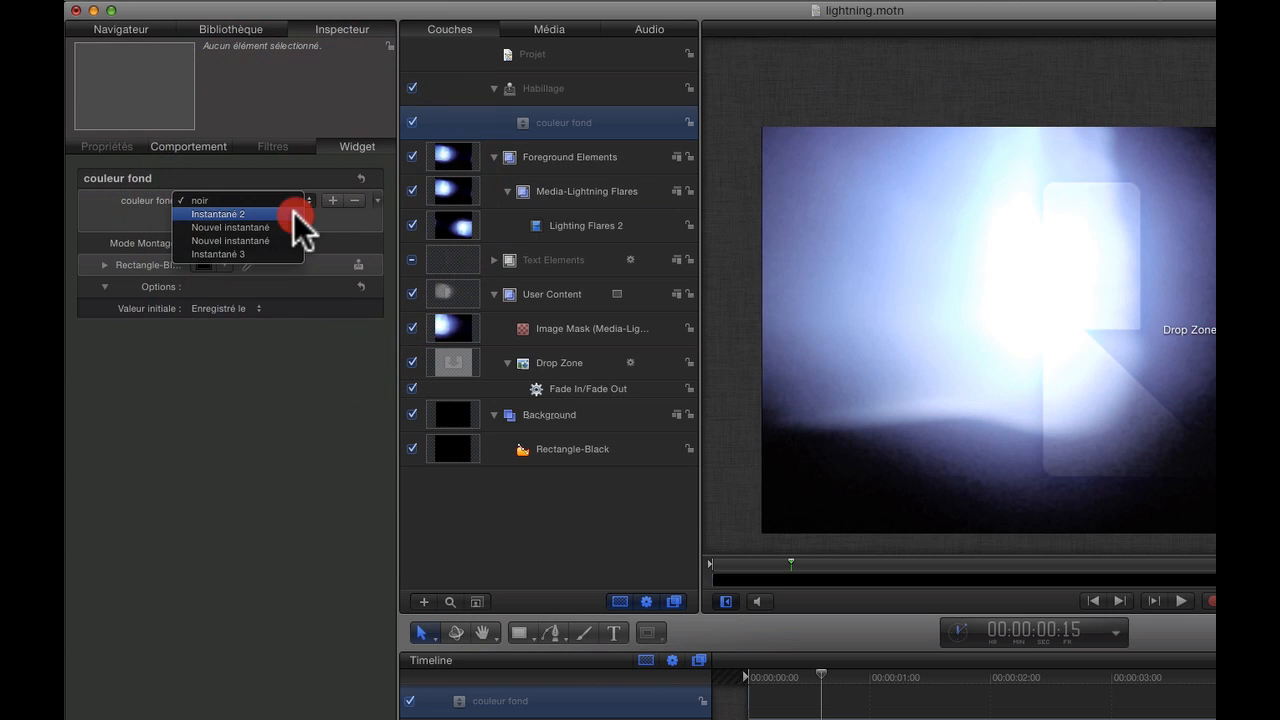
pyautogui.click(293, 213)
# - For the first "Nouvel instantané" snapshot, set the fill colour of Rectangle-Black to green and return to the "couleur fond" widget
pyautogui.click(310, 200)
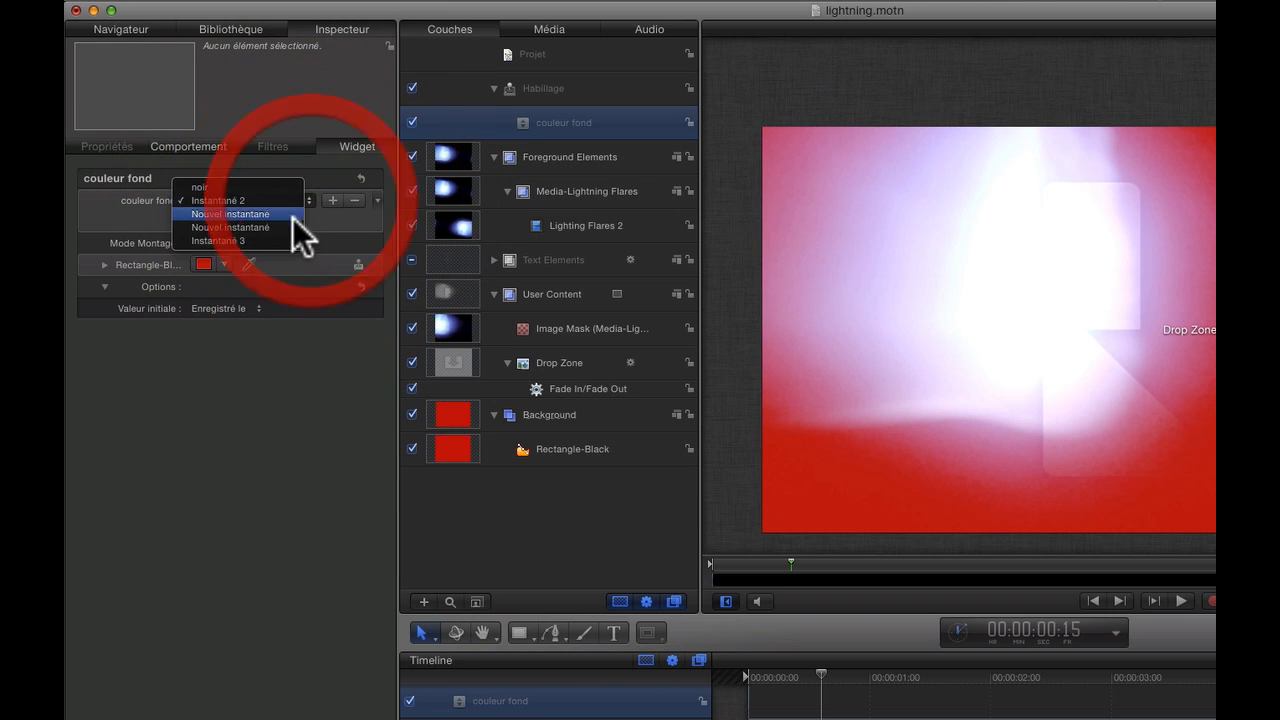
pyautogui.click(287, 215)
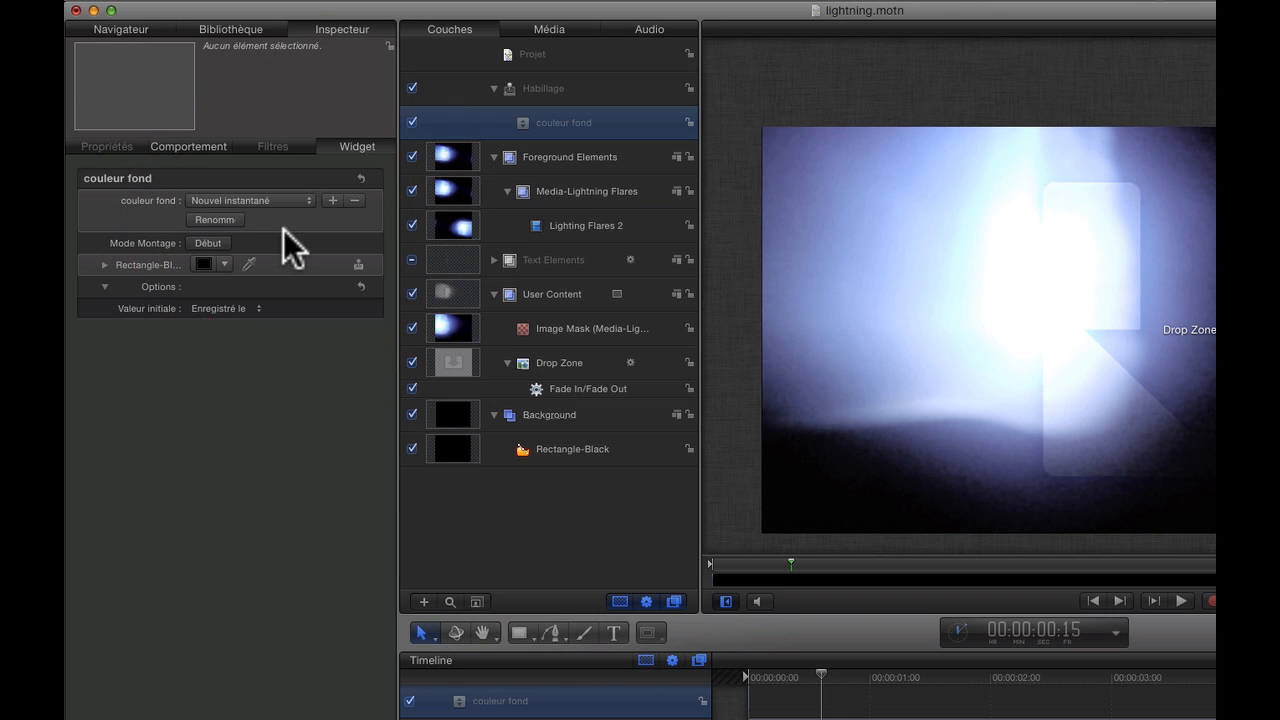
pyautogui.click(522, 445)
pyautogui.click(224, 260)
pyautogui.moveTo(229, 320); pyautogui.dragTo(303, 327)
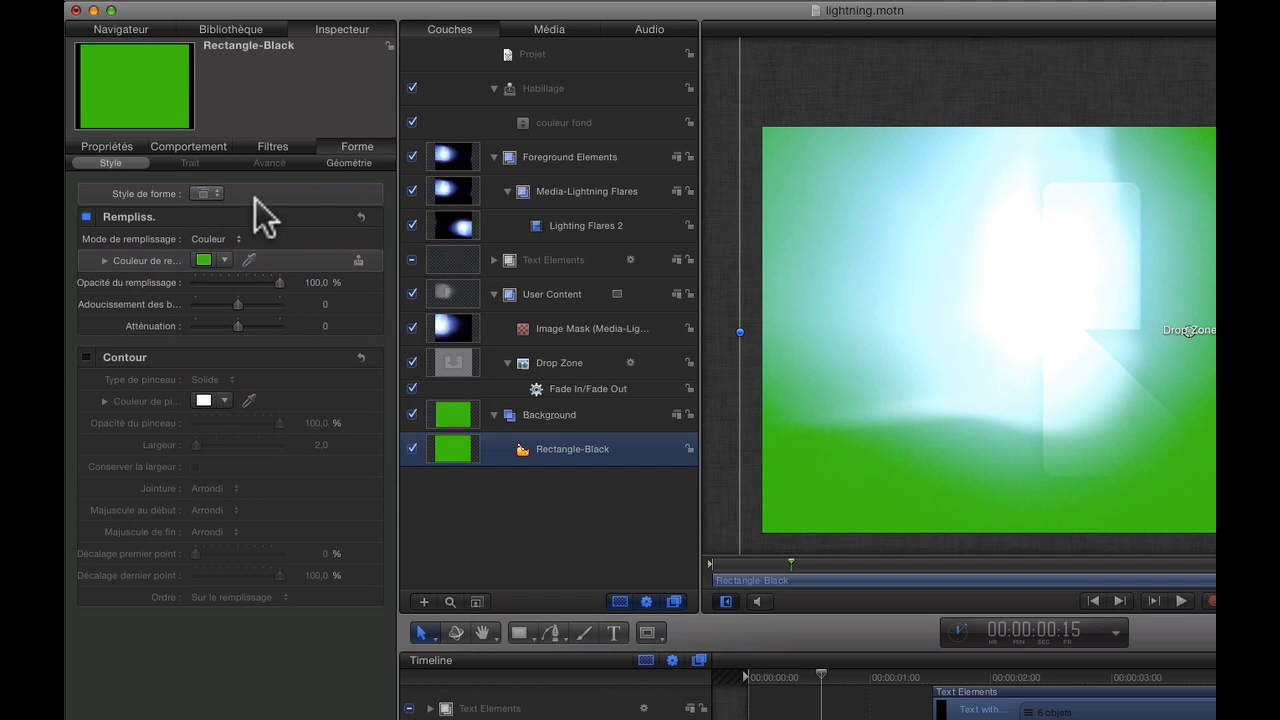
pyautogui.click(592, 121)
# - Preview the "Instantané 2", "noir" and first "Nouvel instantané" snapshots of the "couleur fond" menu in turn
pyautogui.click(300, 200)
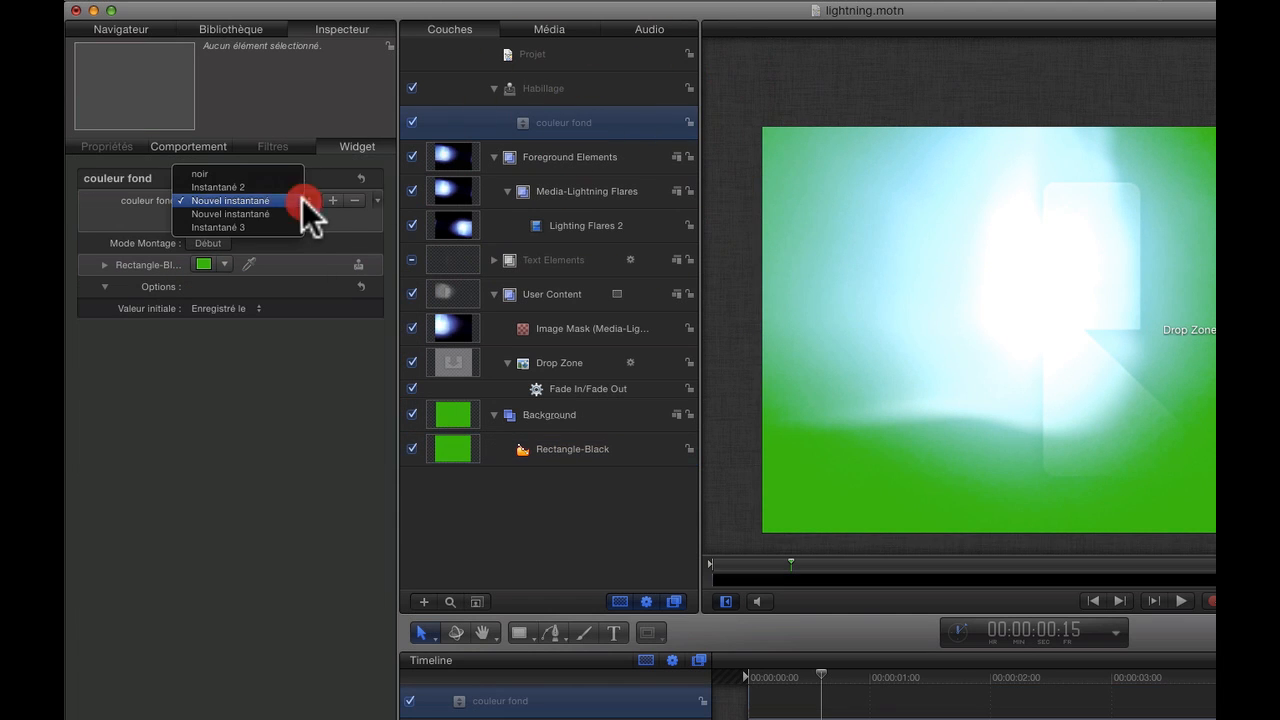
pyautogui.click(302, 187)
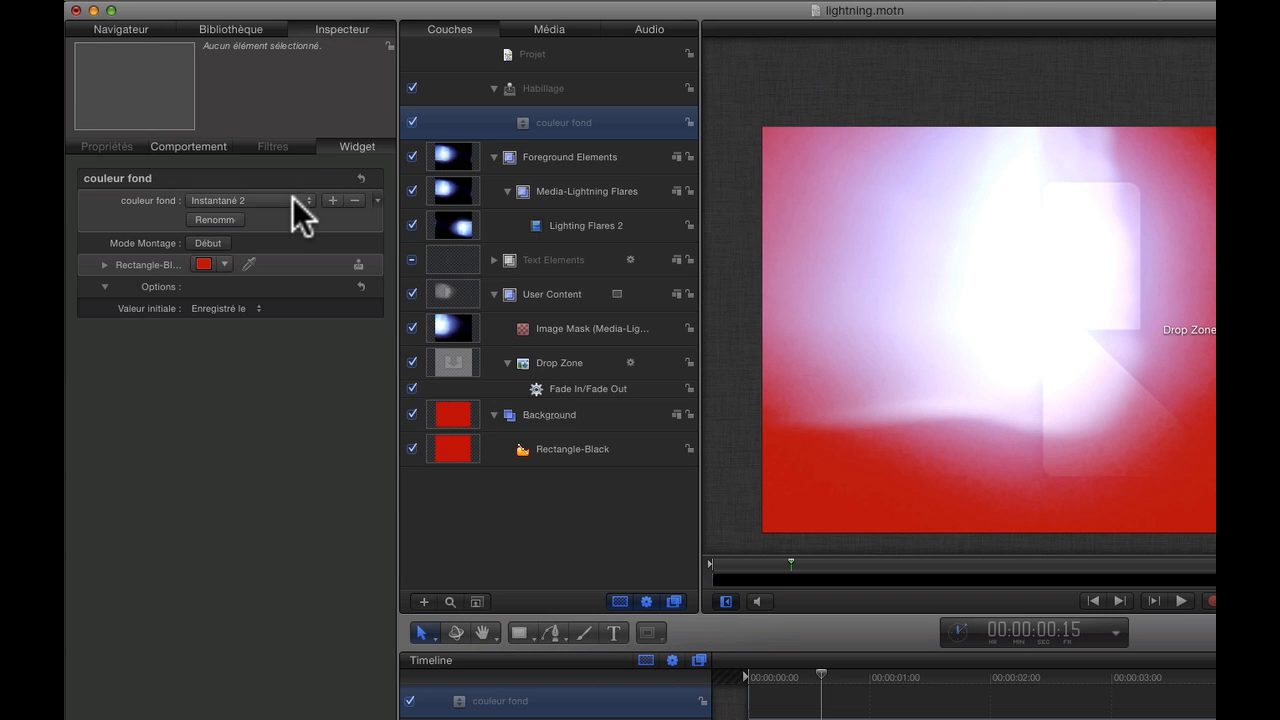
pyautogui.click(293, 198)
pyautogui.click(296, 187)
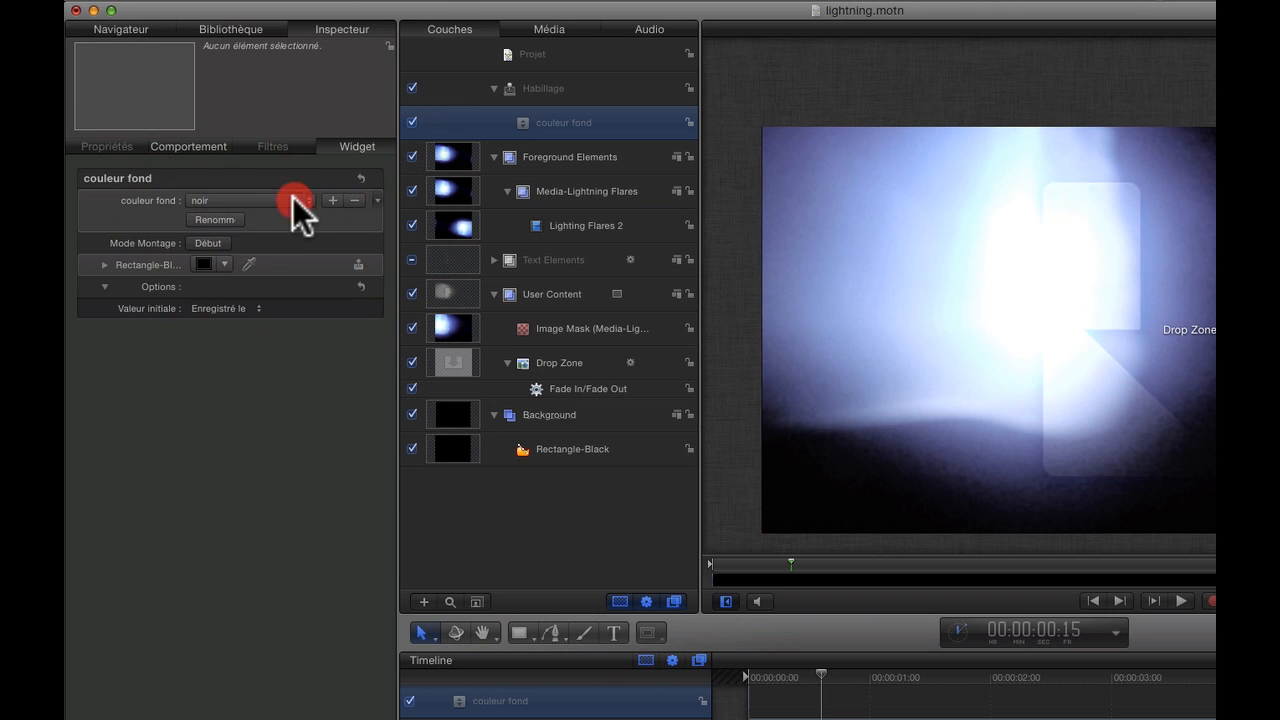
pyautogui.click(293, 197)
pyautogui.click(284, 226)
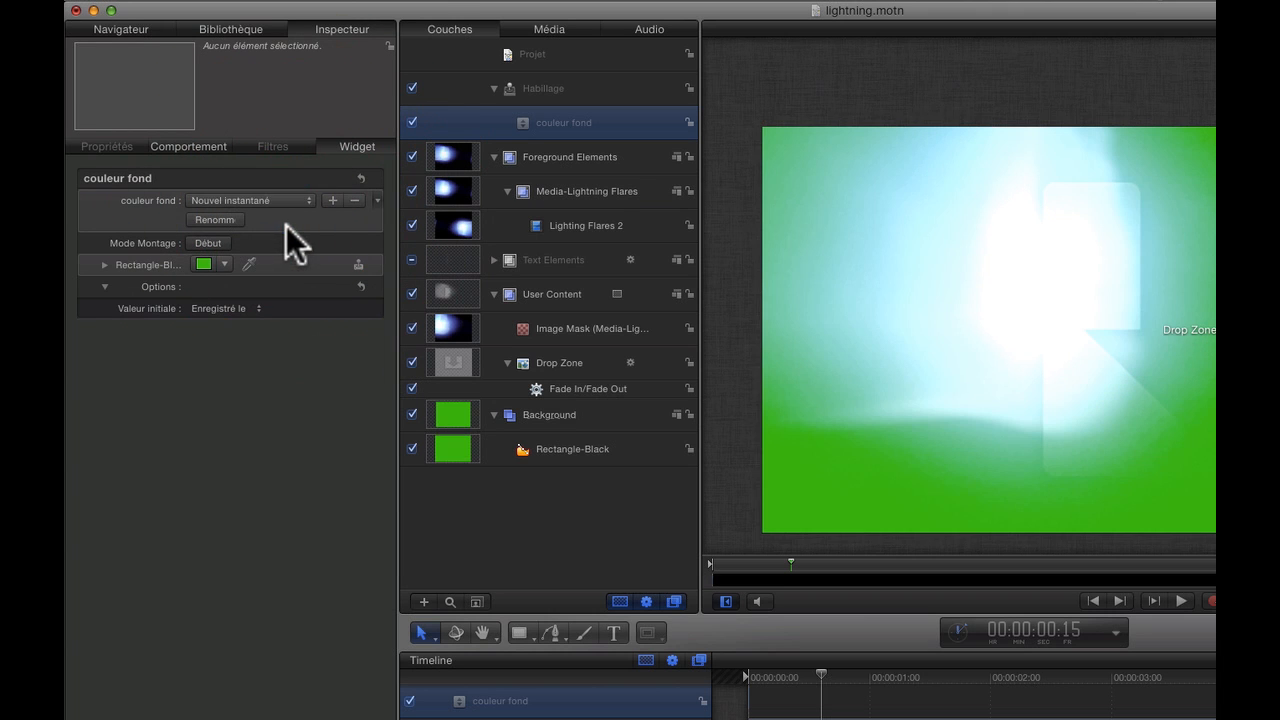
# - For the second "Nouvel instantané" snapshot, set the fill colour of Rectangle-Black to violet-blue and return to the "couleur fond" widget
pyautogui.click(308, 196)
pyautogui.click(287, 213)
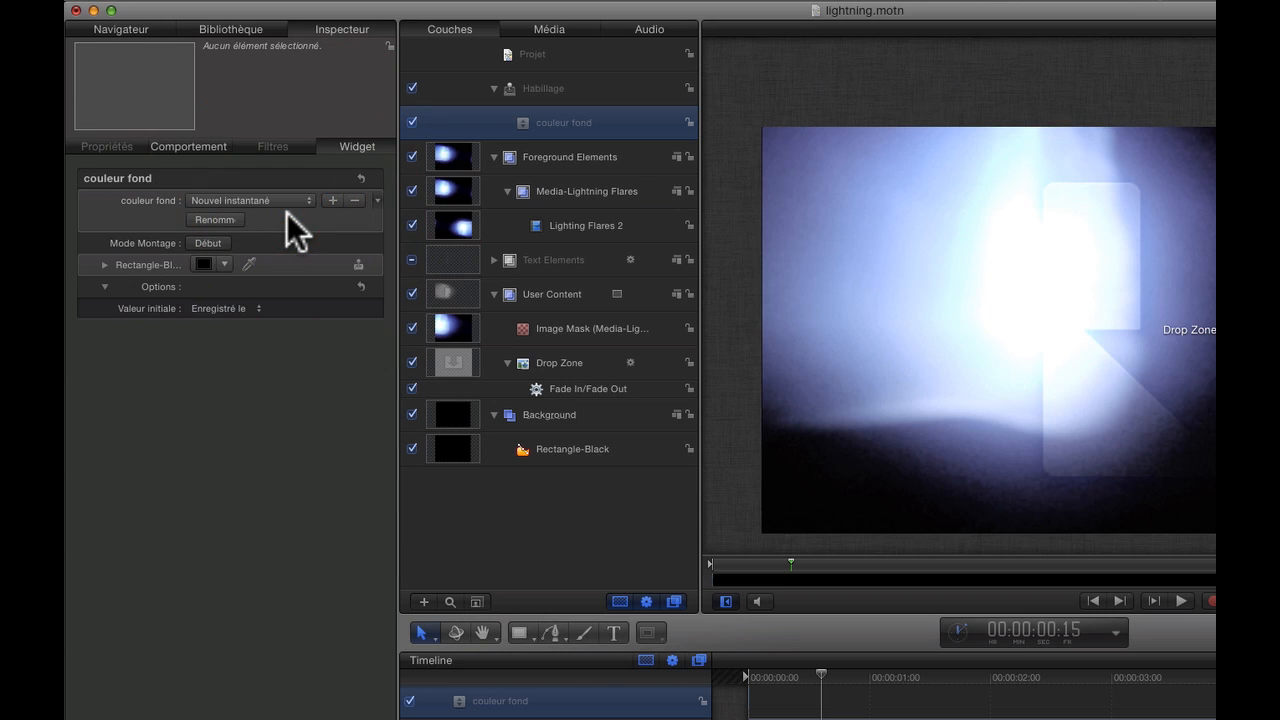
pyautogui.click(530, 420)
pyautogui.click(547, 449)
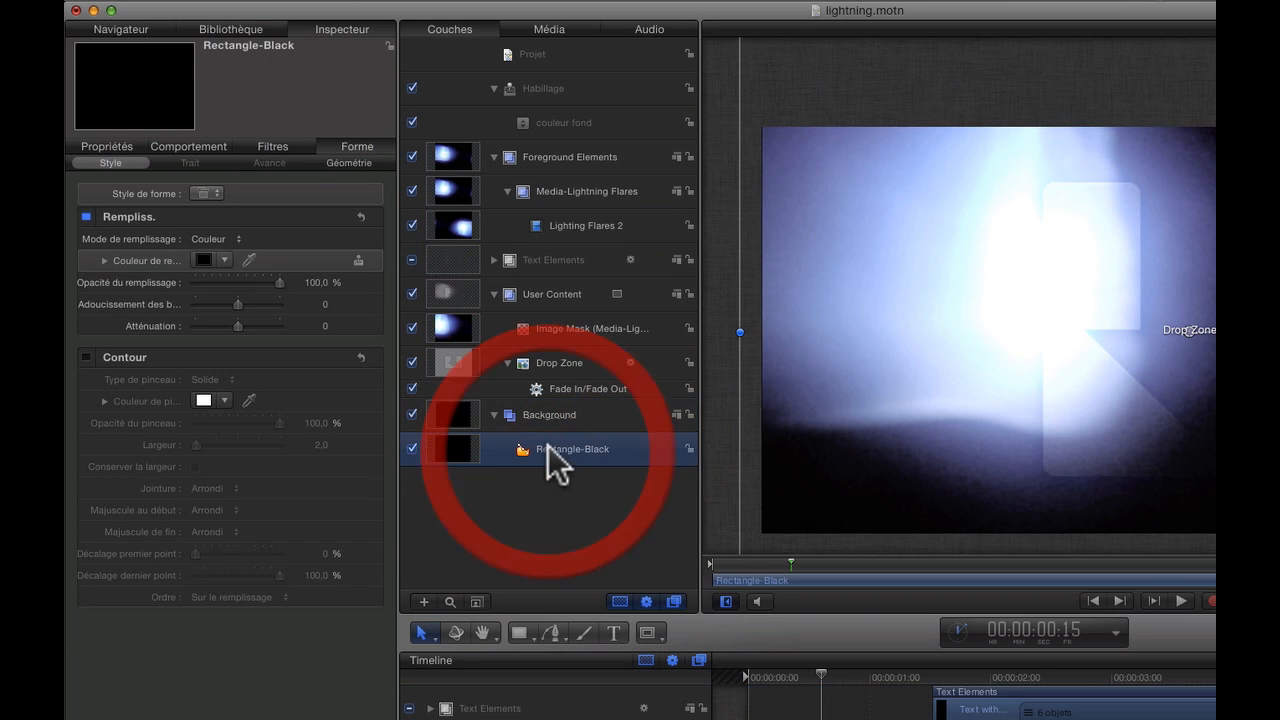
pyautogui.click(223, 261)
pyautogui.moveTo(228, 280); pyautogui.dragTo(255, 385)
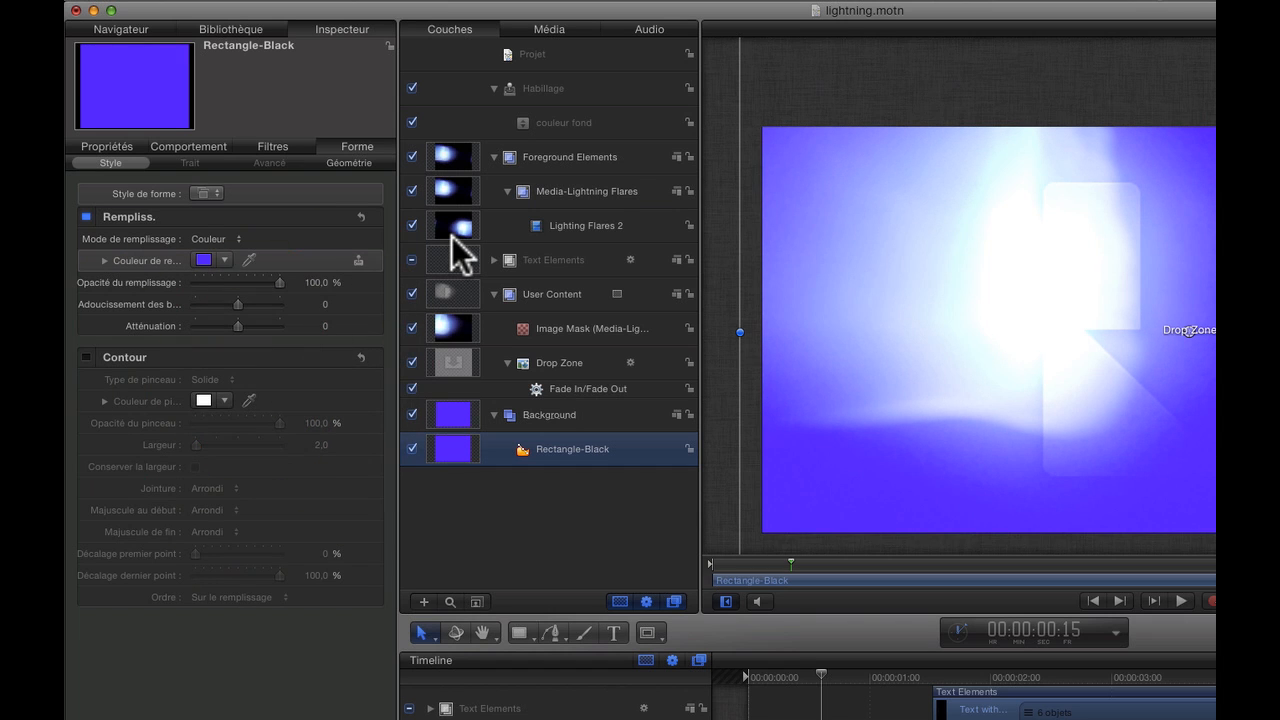
pyautogui.click(536, 126)
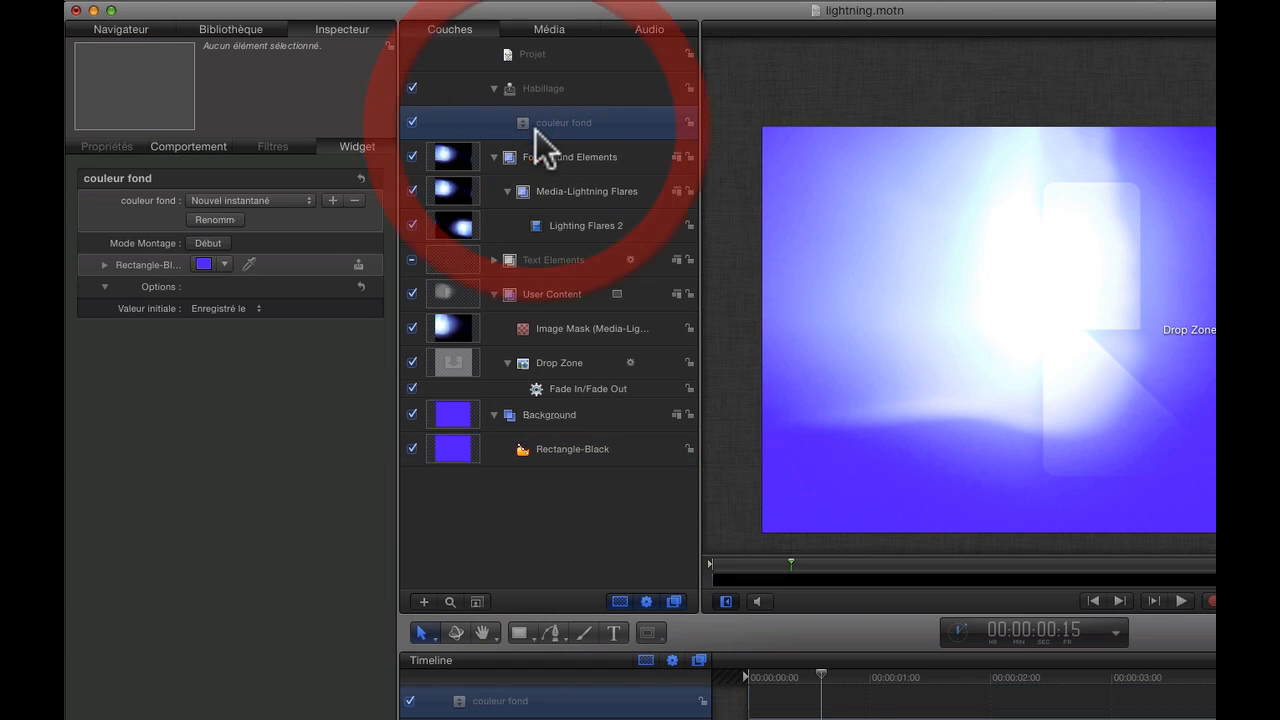
# - Set the Rectangle-Black colour of the "Instantané 3" snapshot to magenta
pyautogui.click(300, 198)
pyautogui.click(289, 209)
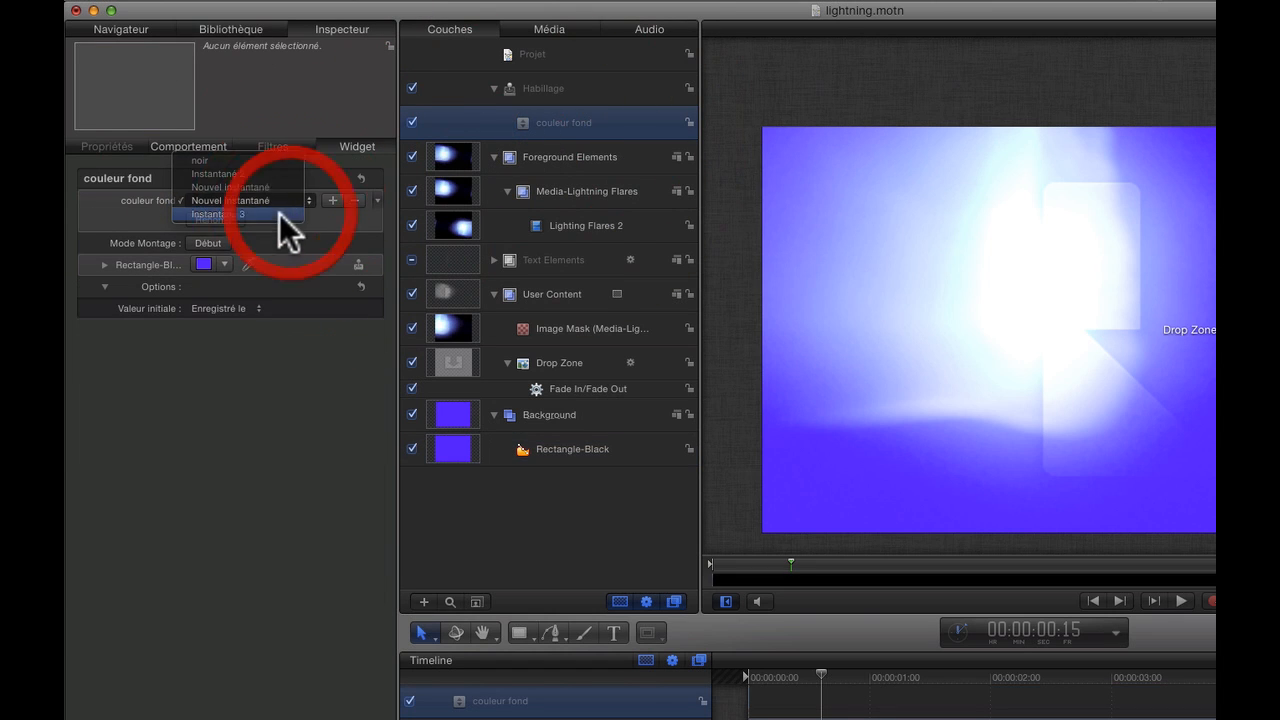
pyautogui.click(225, 262)
pyautogui.click(262, 410)
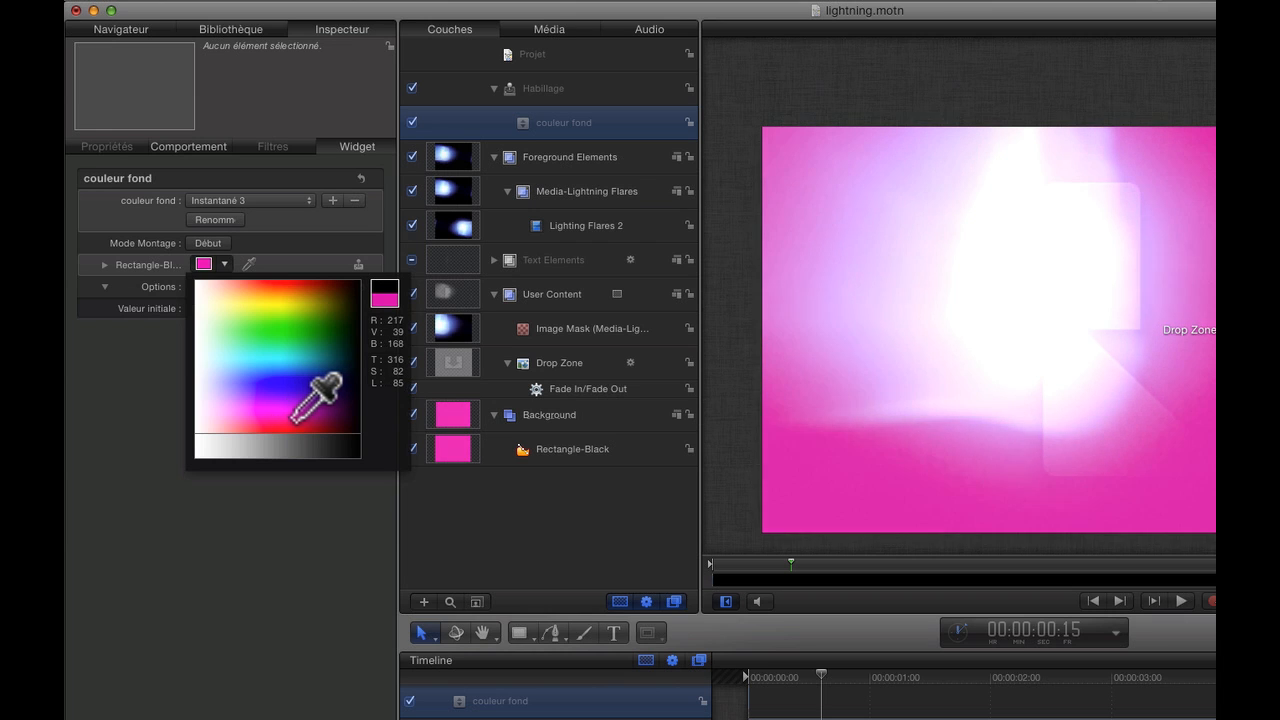
pyautogui.click(297, 423)
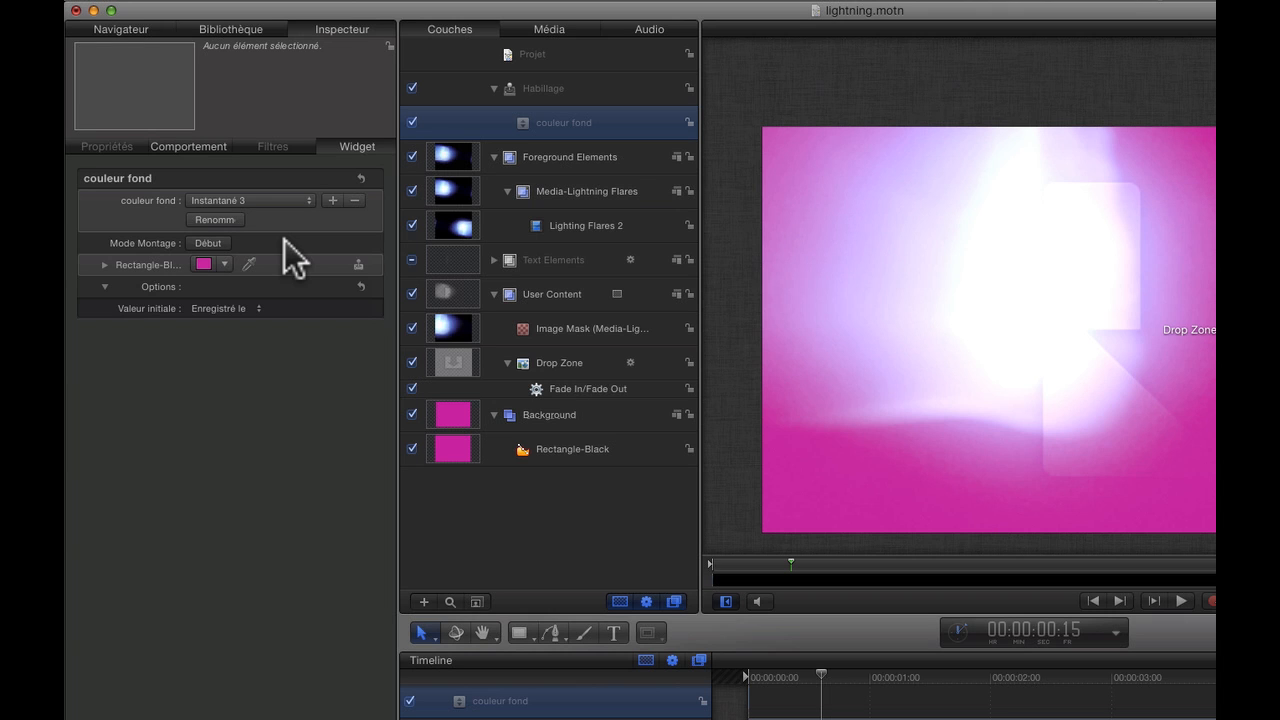
# - Preview the "couleur fond" snapshots one after another, from "noir" through "Instantané 2" to the second "Nouvel instantané"
pyautogui.click(304, 200)
pyautogui.click(288, 146)
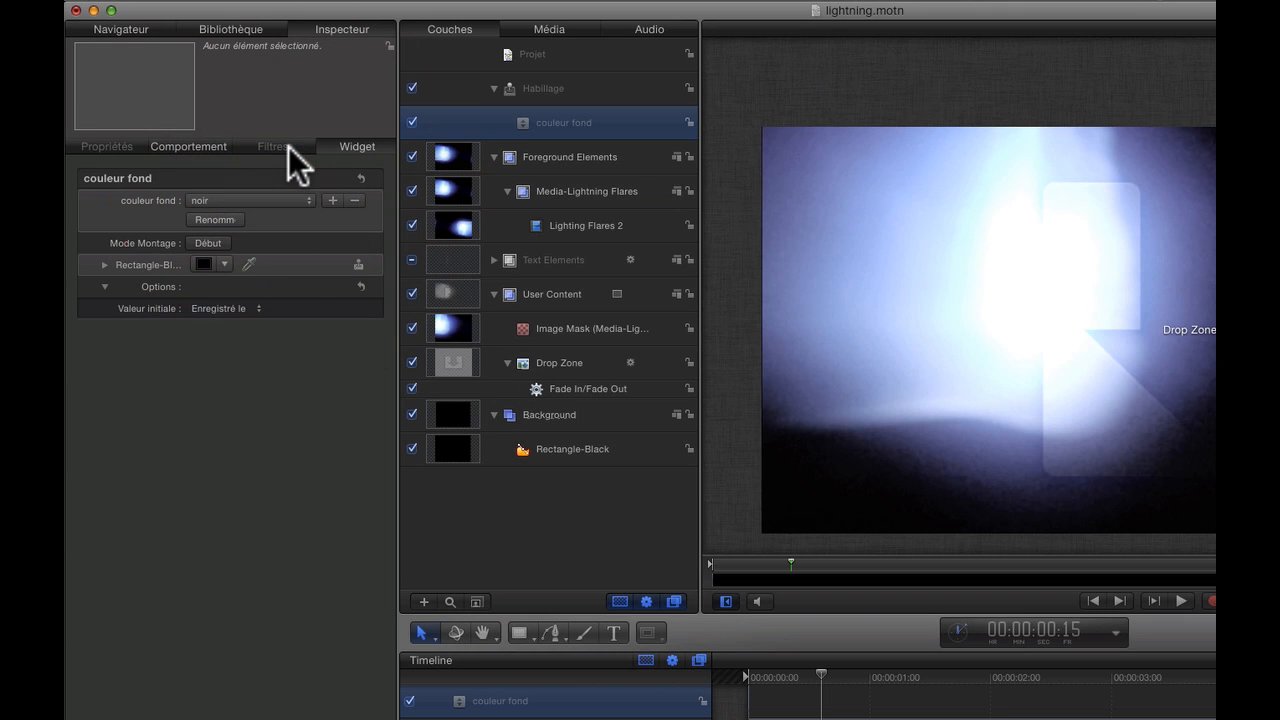
pyautogui.click(300, 200)
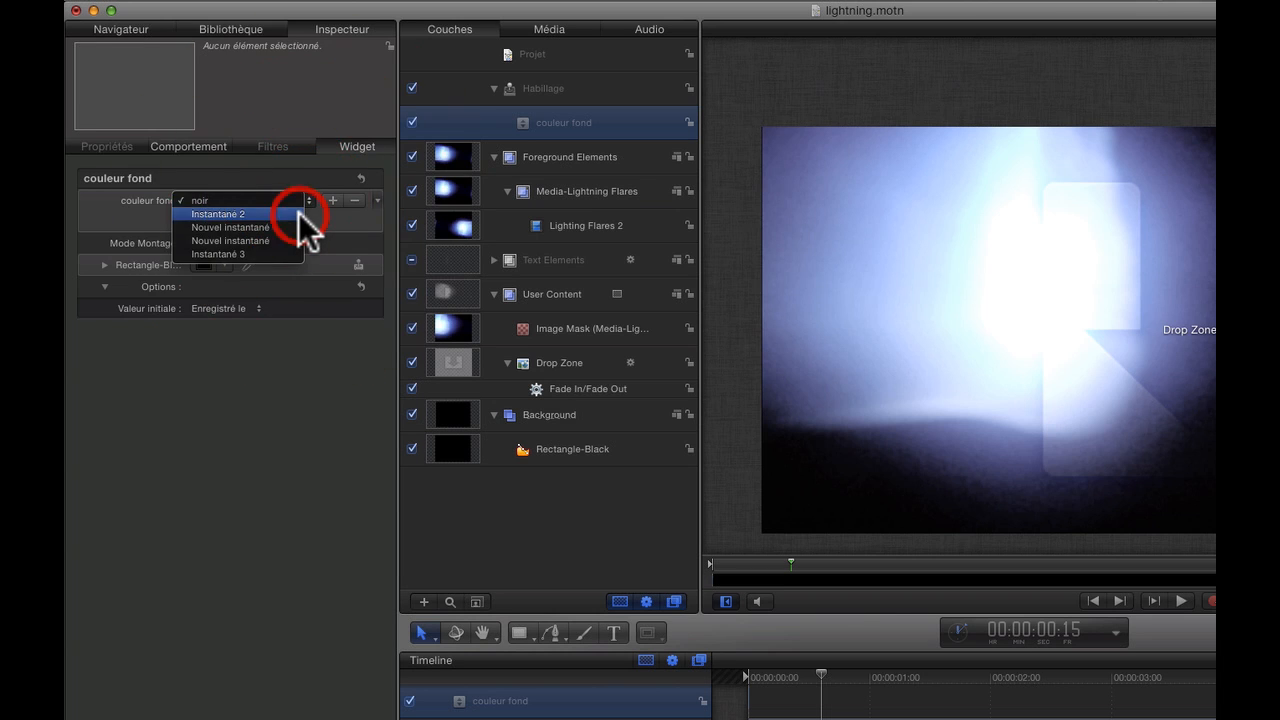
pyautogui.click(298, 213)
pyautogui.click(308, 201)
pyautogui.click(301, 213)
pyautogui.click(304, 199)
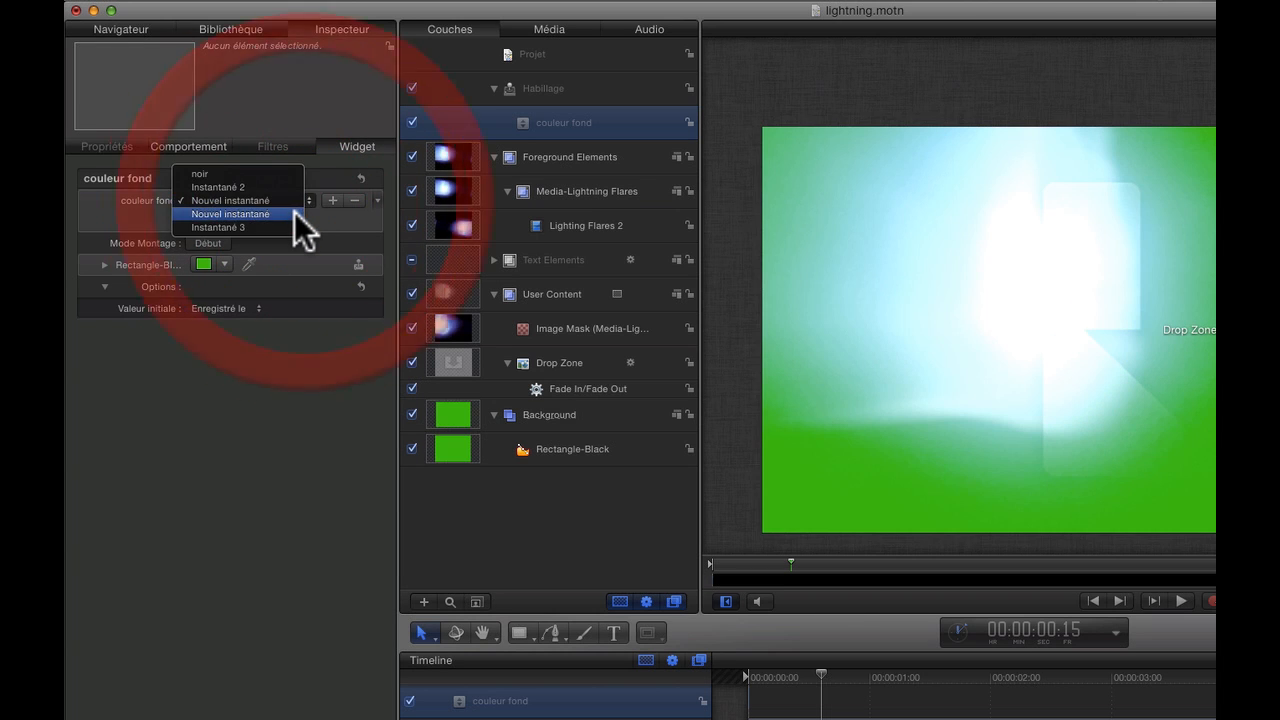
pyautogui.click(294, 212)
# - Change the Rectangle-Black colour of the "Instantané 3" snapshot to yellow
pyautogui.click(302, 197)
pyautogui.click(297, 208)
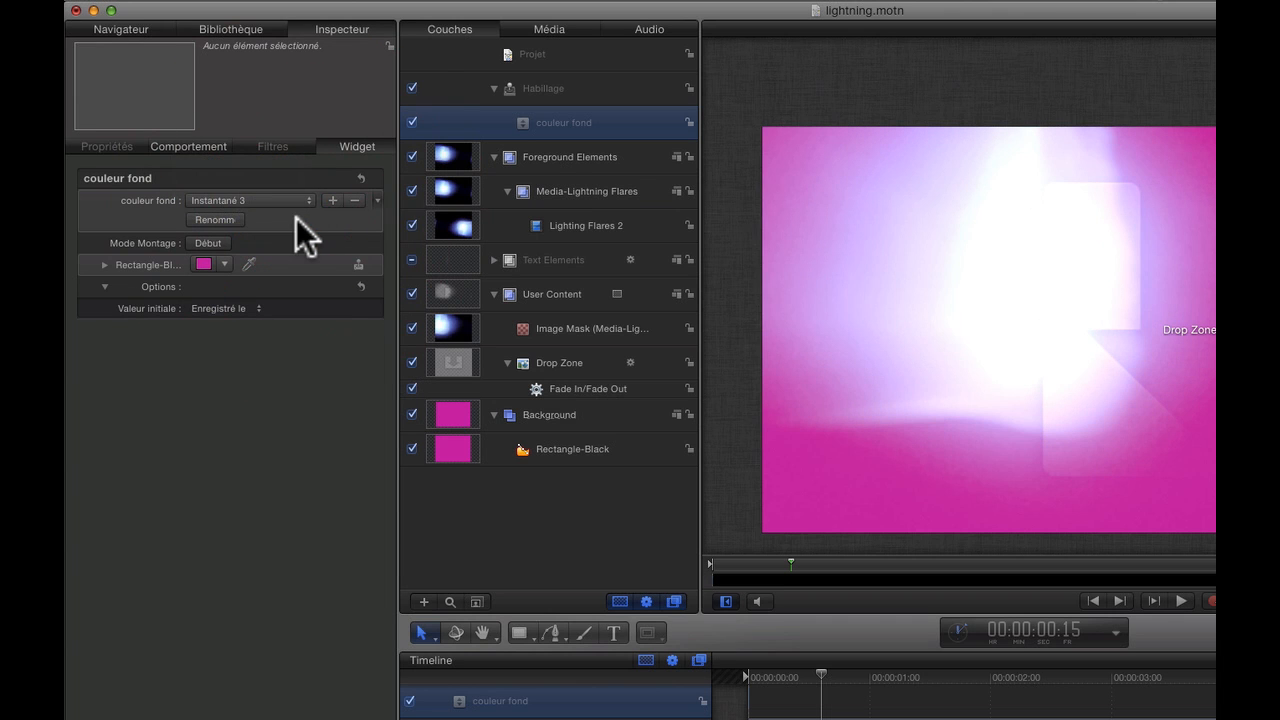
pyautogui.click(224, 264)
pyautogui.click(266, 302)
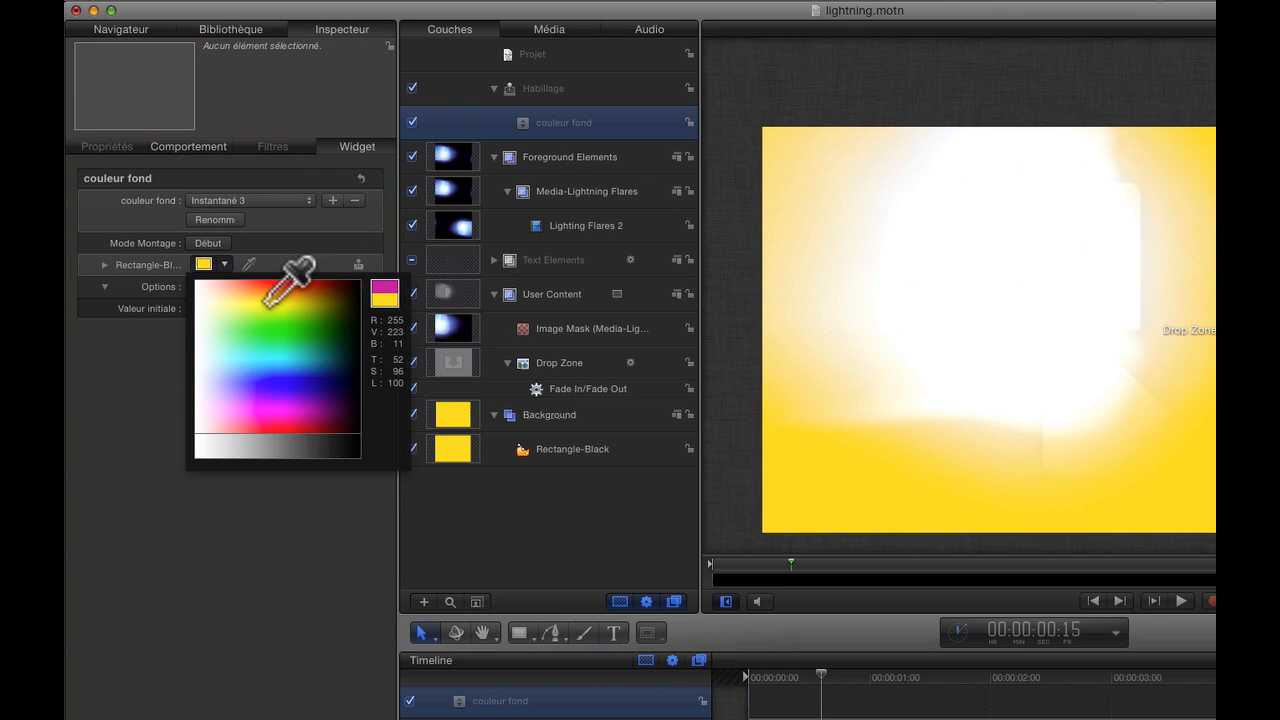
pyautogui.click(268, 303)
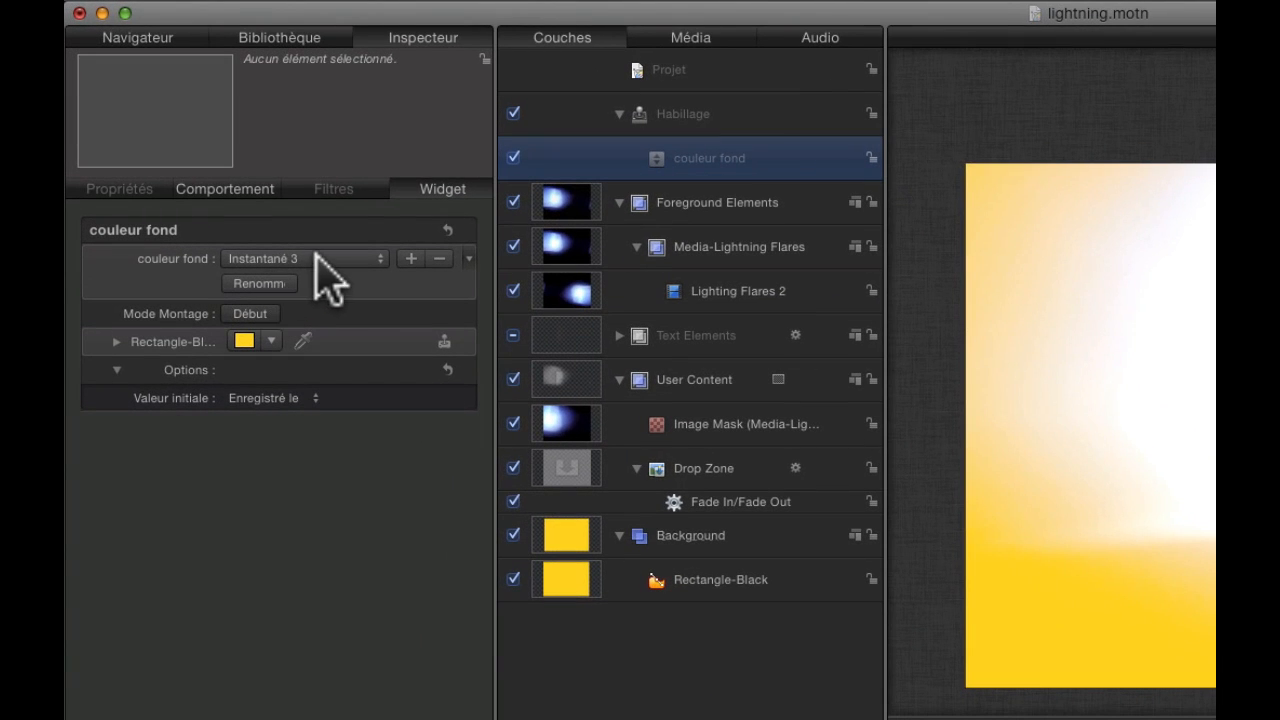
# - Rename the "Instantané 3" snapshot as "jaune"
pyautogui.click(314, 258)
pyautogui.click(262, 285)
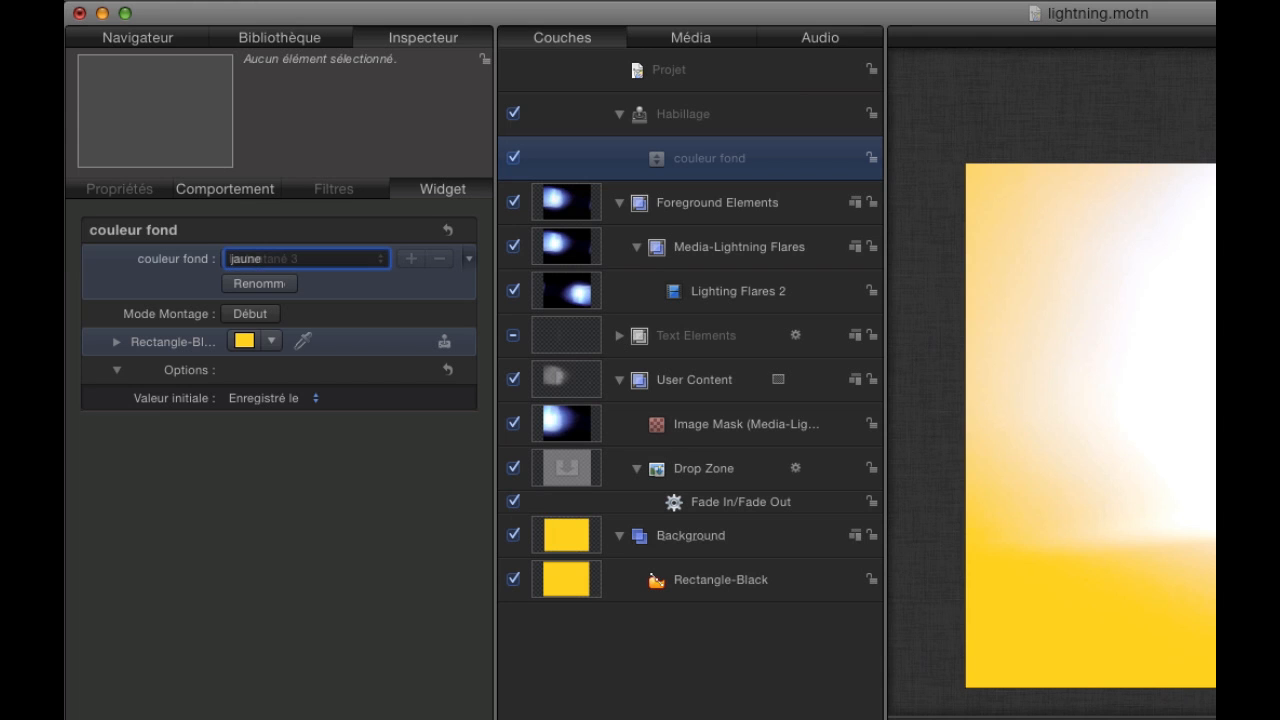
pyautogui.press('Return')
# - Rename the second "Nouvel instantané" snapshot, the one with the blue background, as "bleu"
pyautogui.click(378, 258)
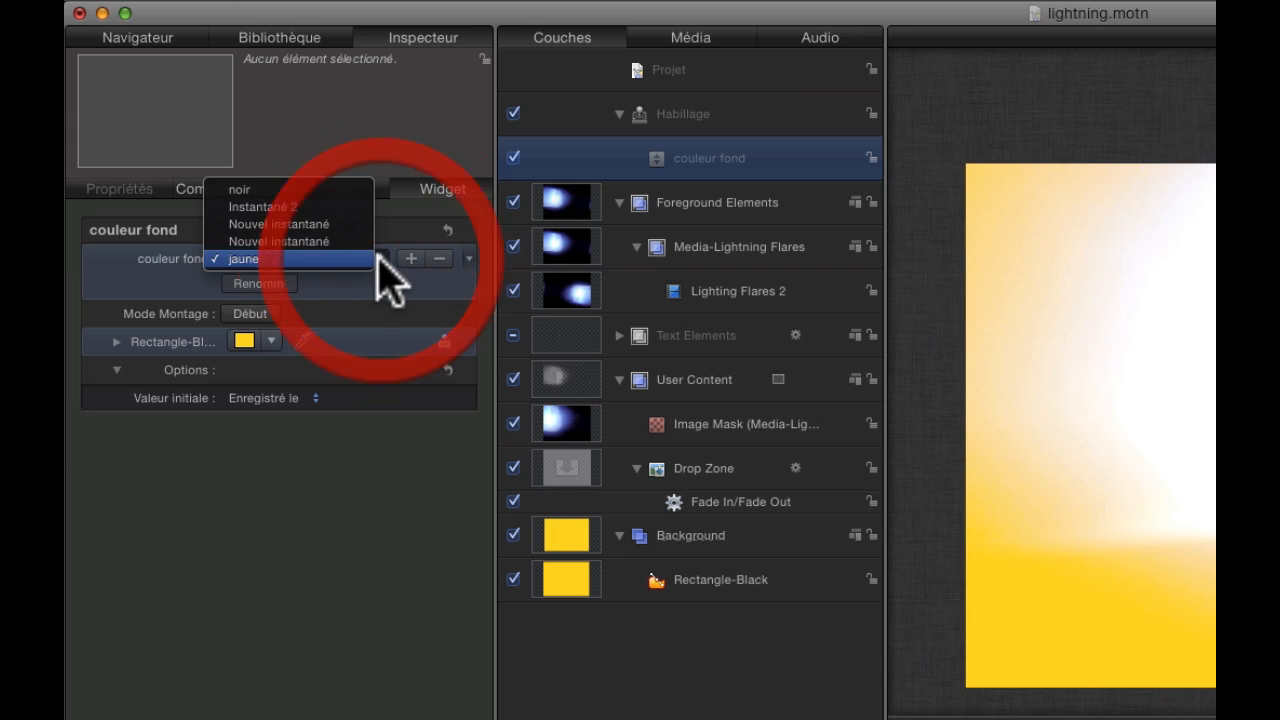
pyautogui.click(280, 241)
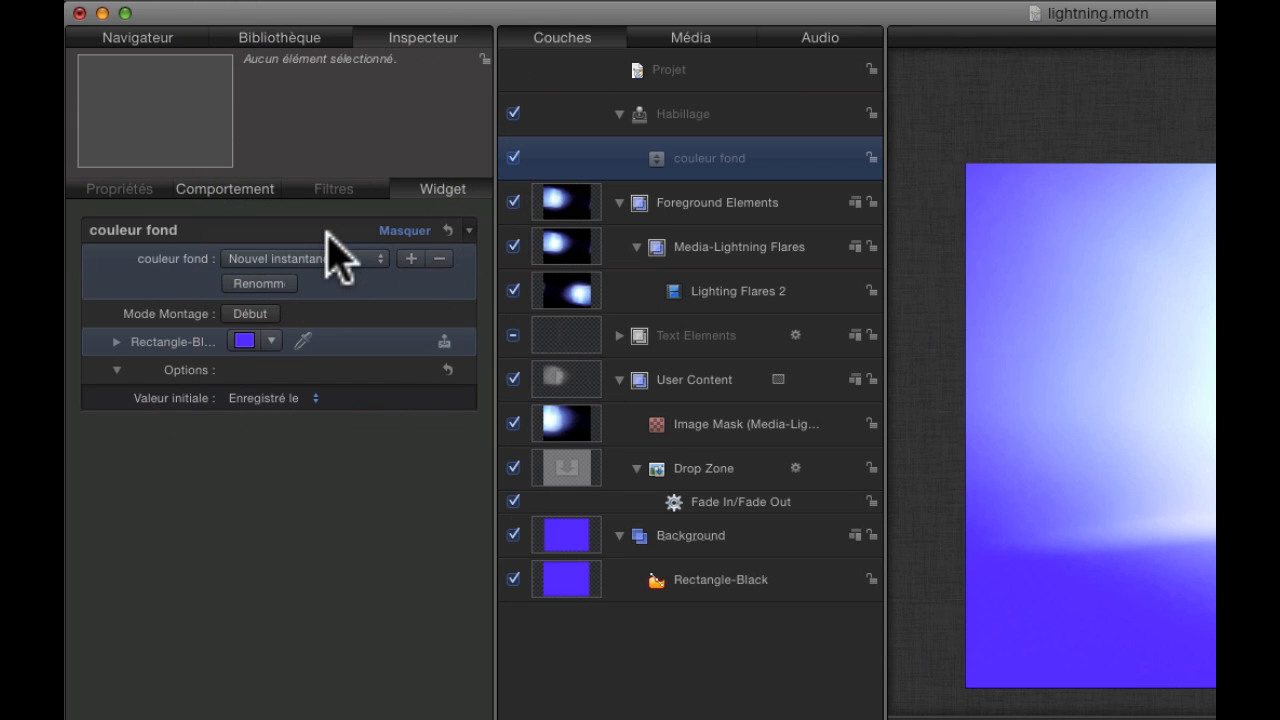
pyautogui.click(280, 283)
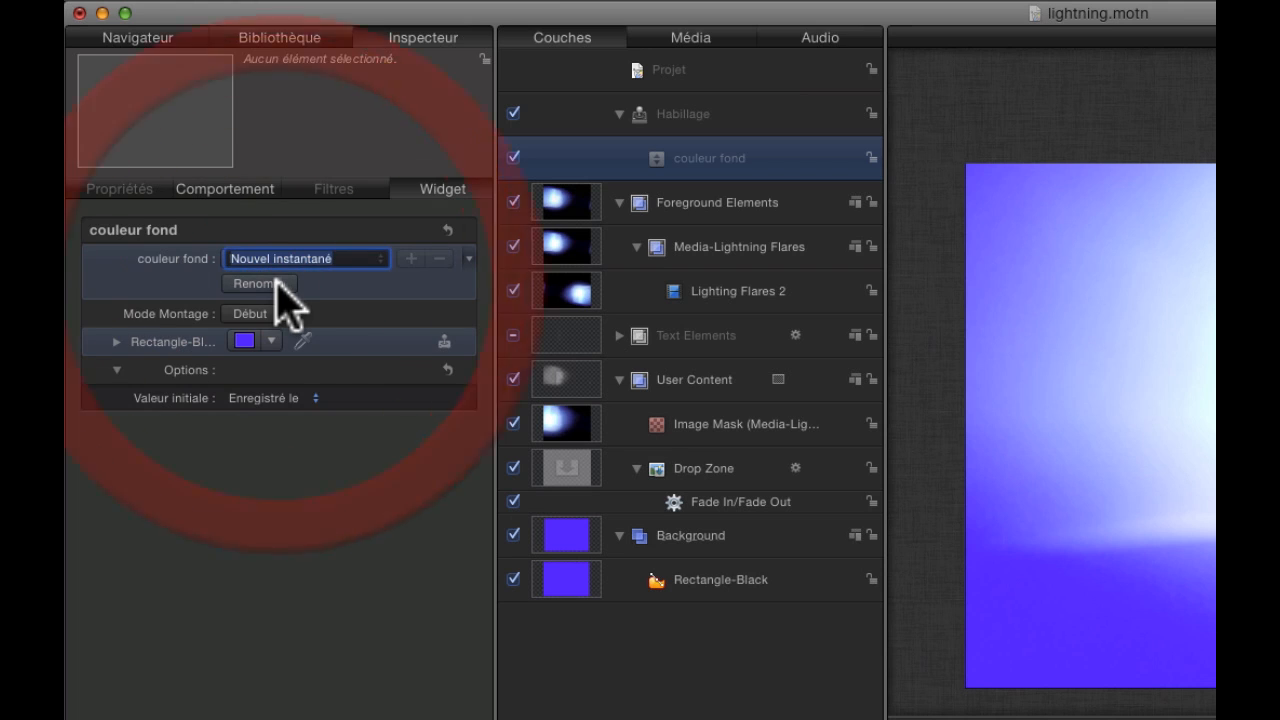
pyautogui.write('bleu')
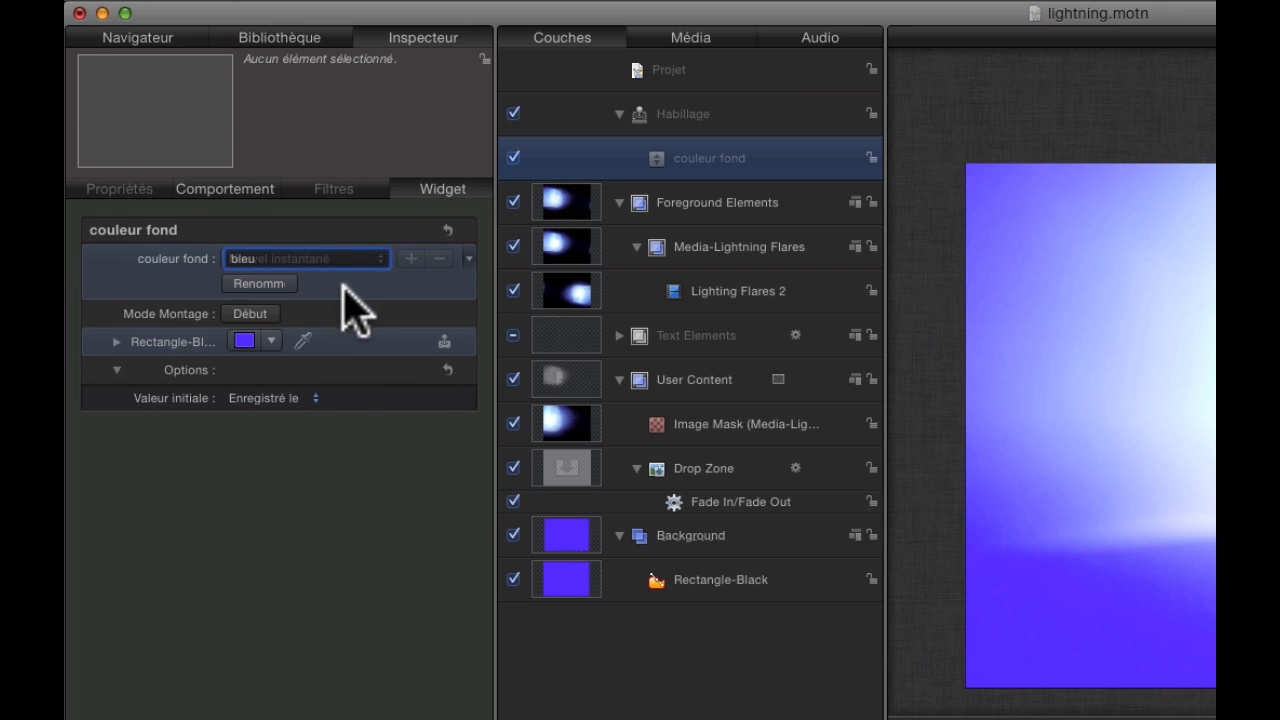
pyautogui.press('Return')
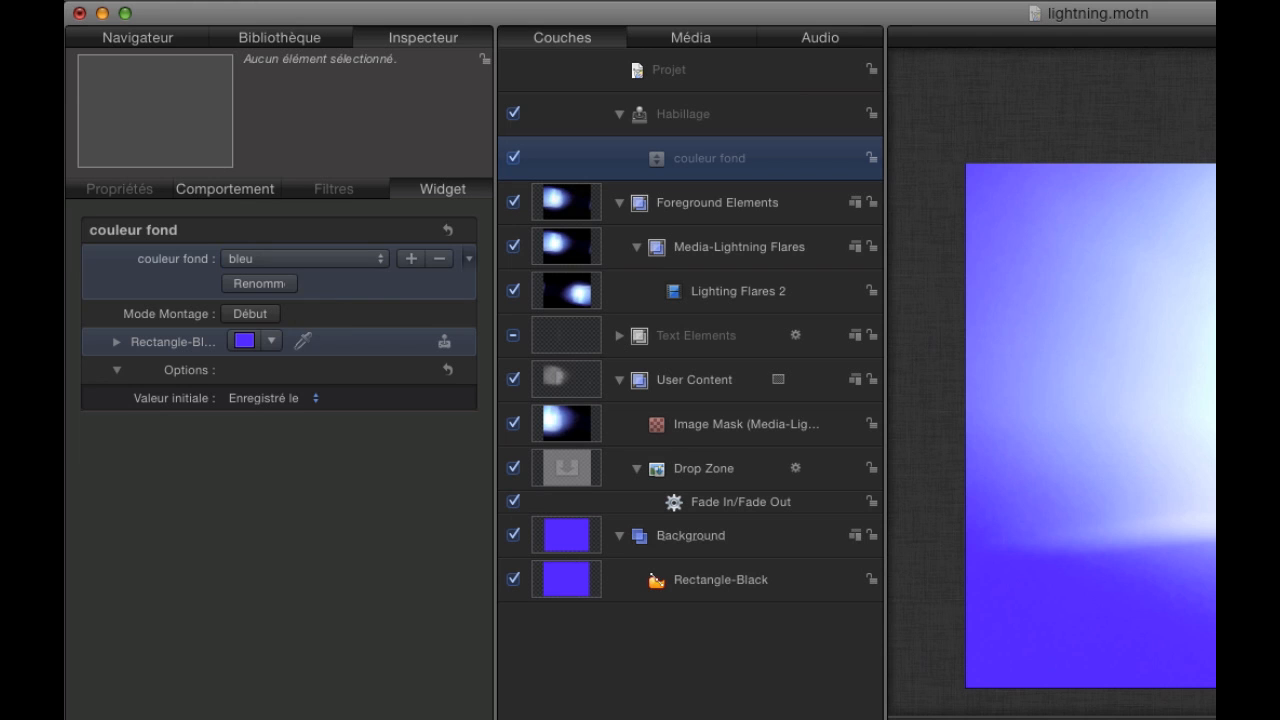
# - Rename the remaining "Nouvel instantané" snapshot, the one with the green background, as "vert"
pyautogui.click(360, 258)
pyautogui.click(365, 243)
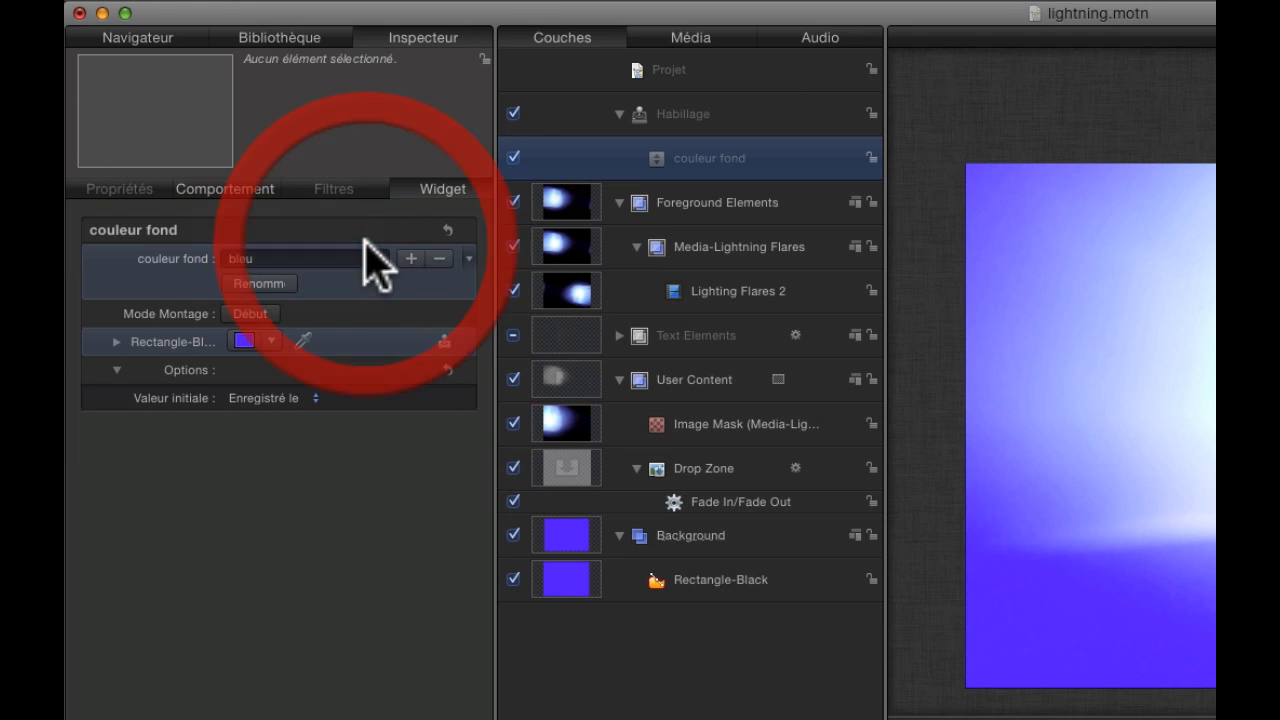
pyautogui.click(278, 282)
pyautogui.write('vert')
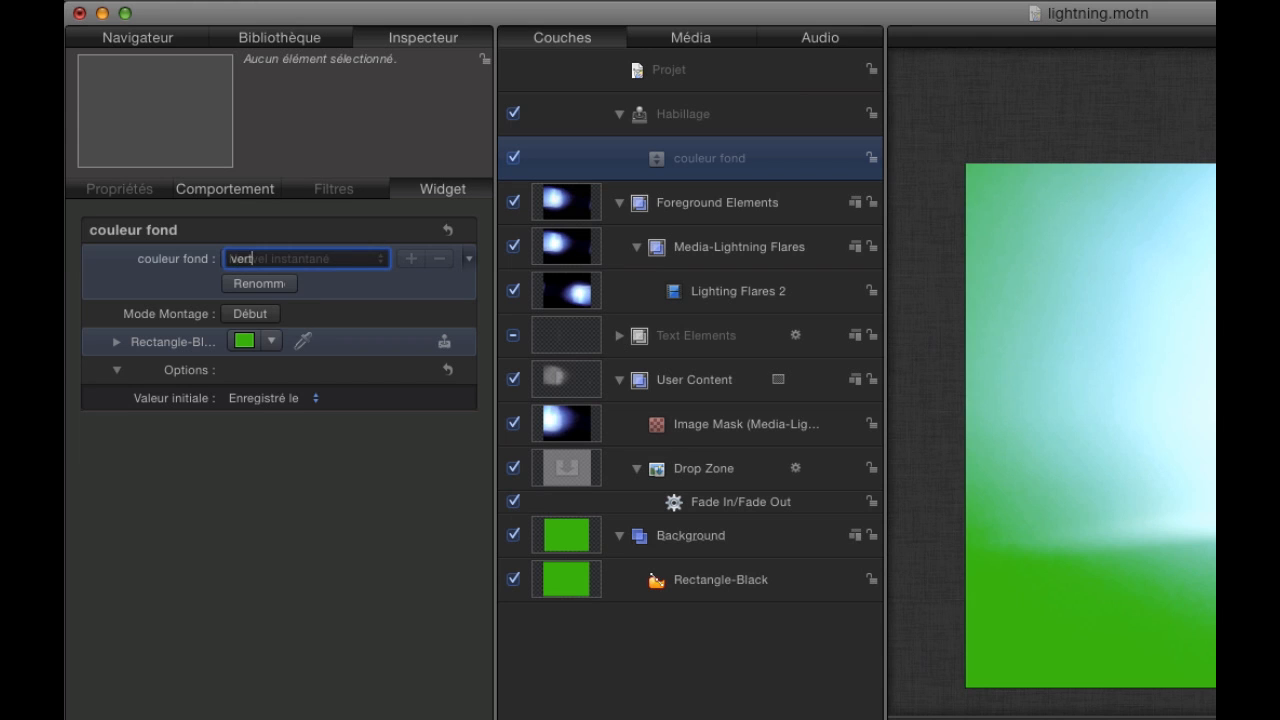
pyautogui.press('Return')
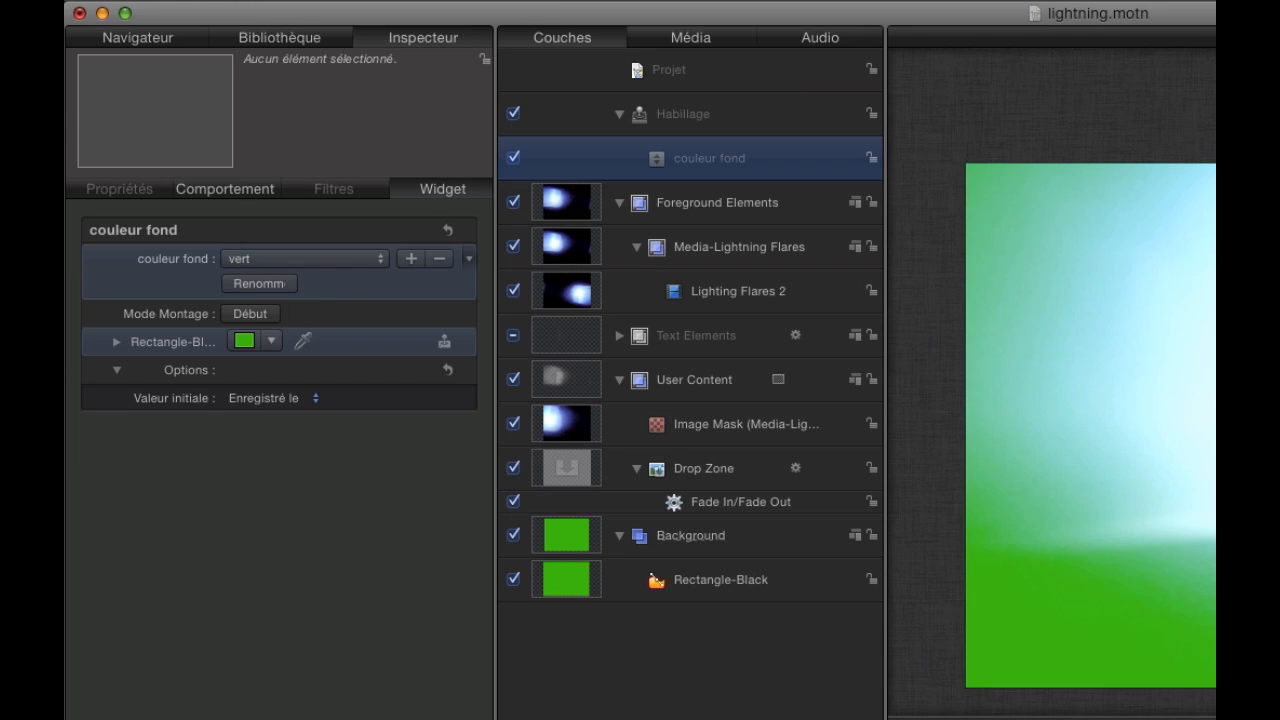
# - Rename the "Instantané 2" snapshot, the one with the red background, as "rouge"
pyautogui.click(372, 262)
pyautogui.click(383, 258)
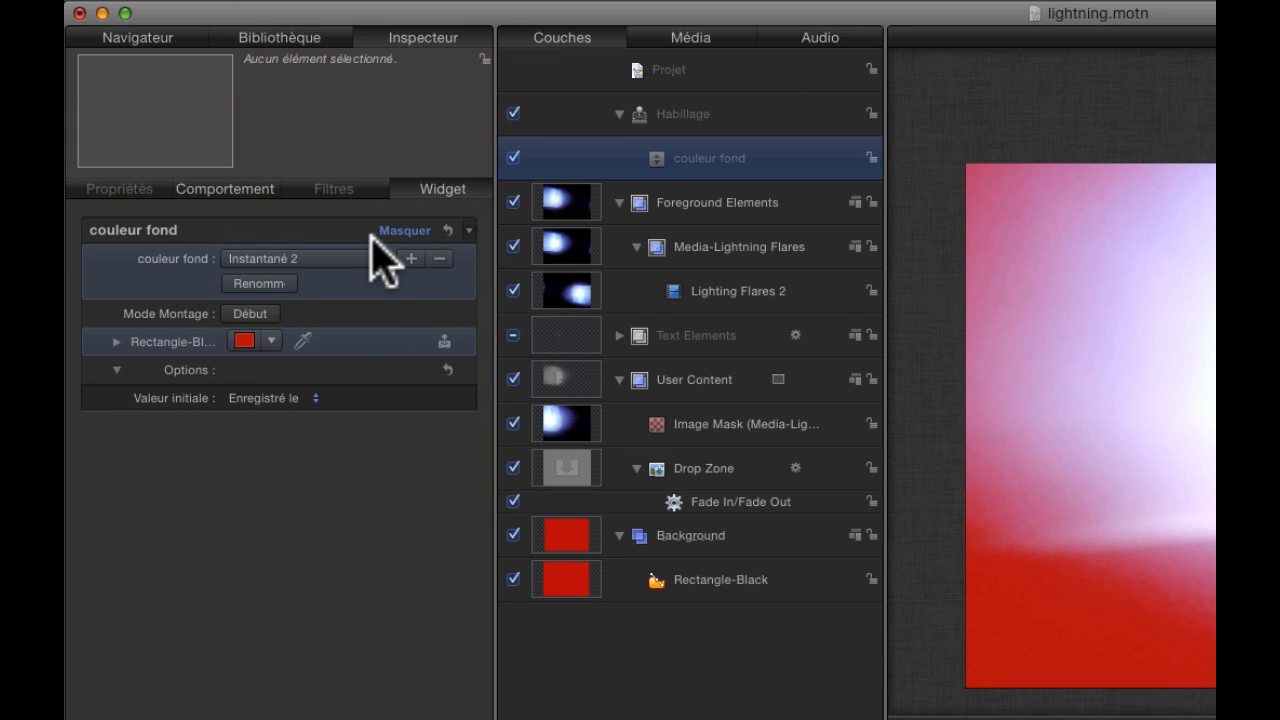
pyautogui.click(255, 284)
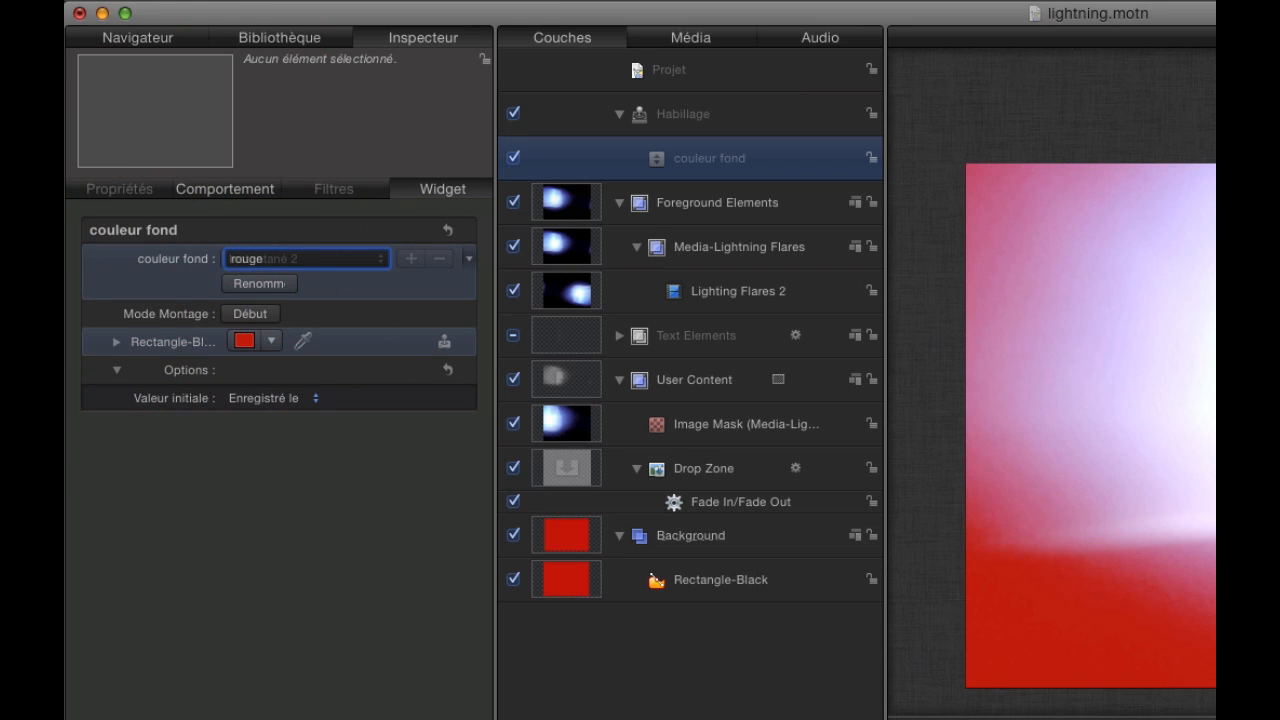
pyautogui.write('rouge')
pyautogui.press('Return')
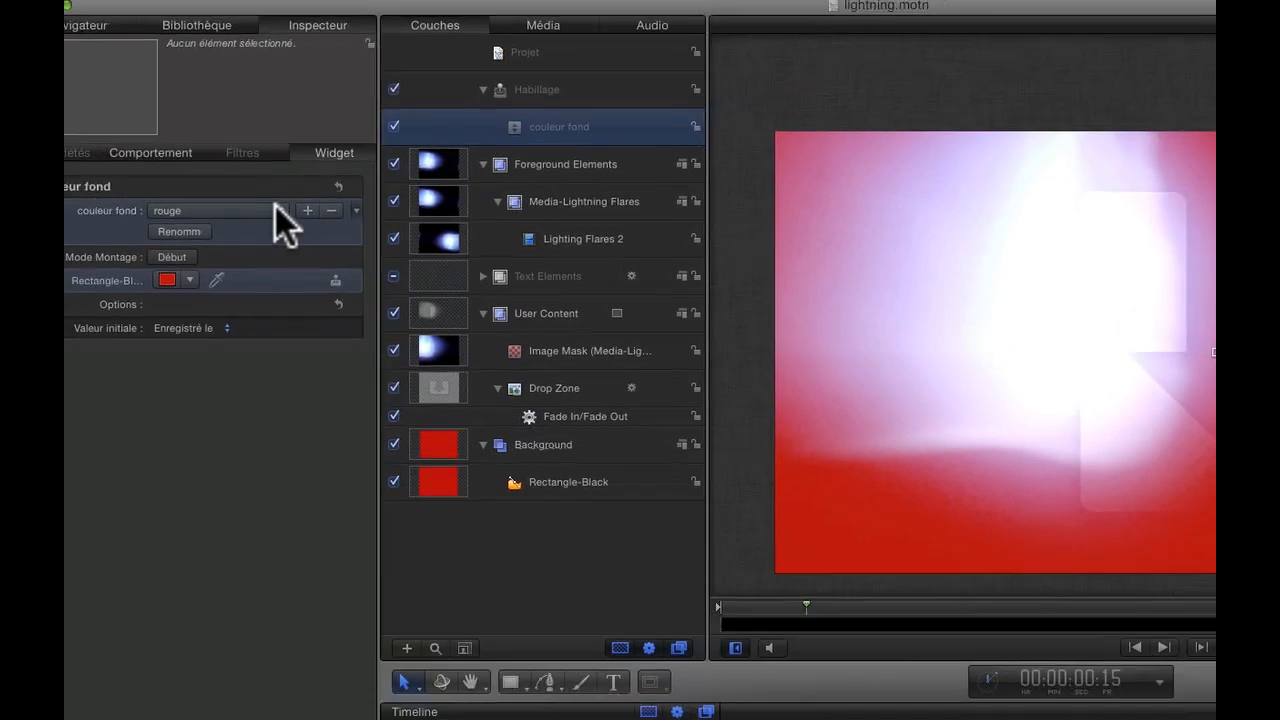
# - Test the named snapshots of the "couleur fond" widget, switching through noir, rouge and bleu and ending on jaune
pyautogui.click(365, 259)
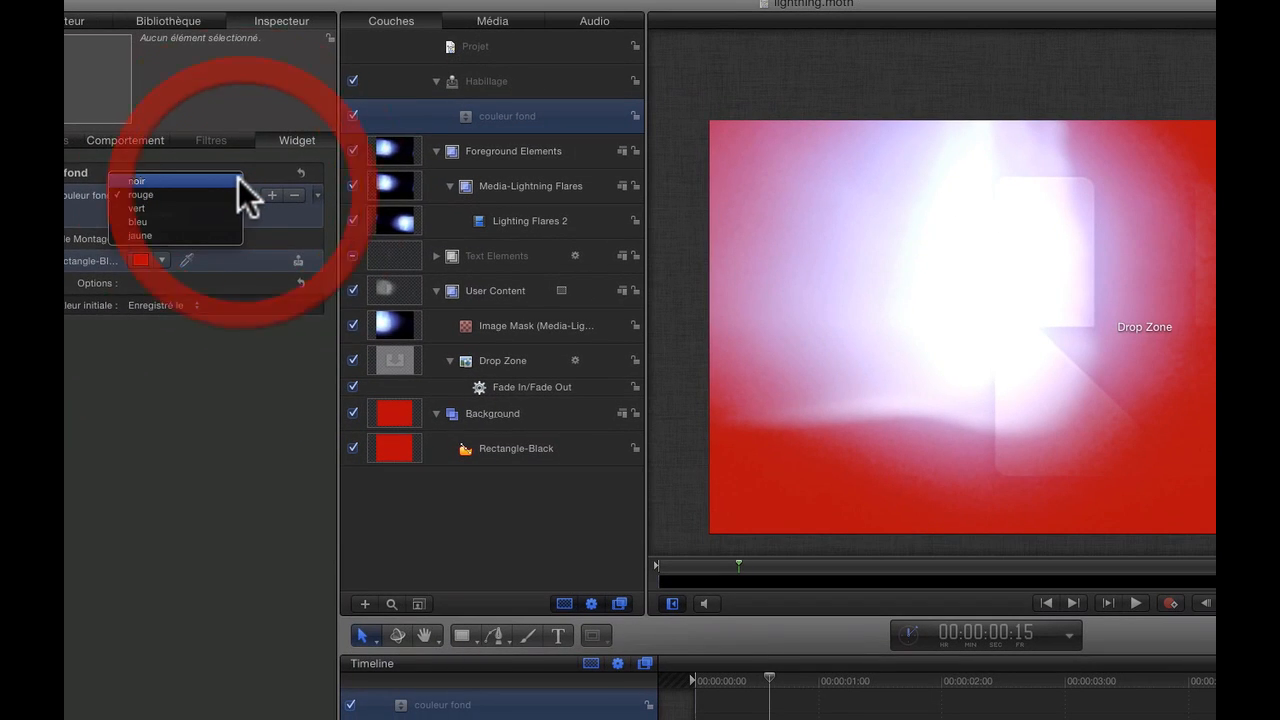
pyautogui.click(237, 178)
pyautogui.click(237, 192)
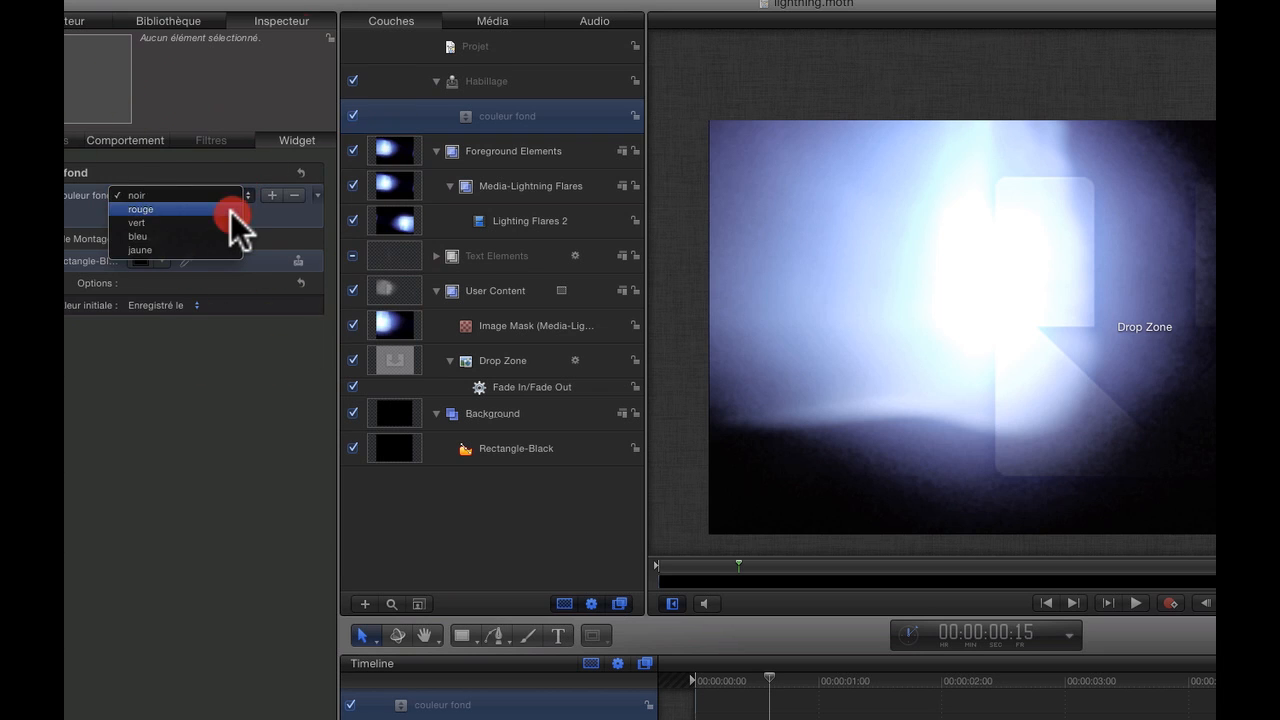
pyautogui.click(230, 211)
pyautogui.click(239, 203)
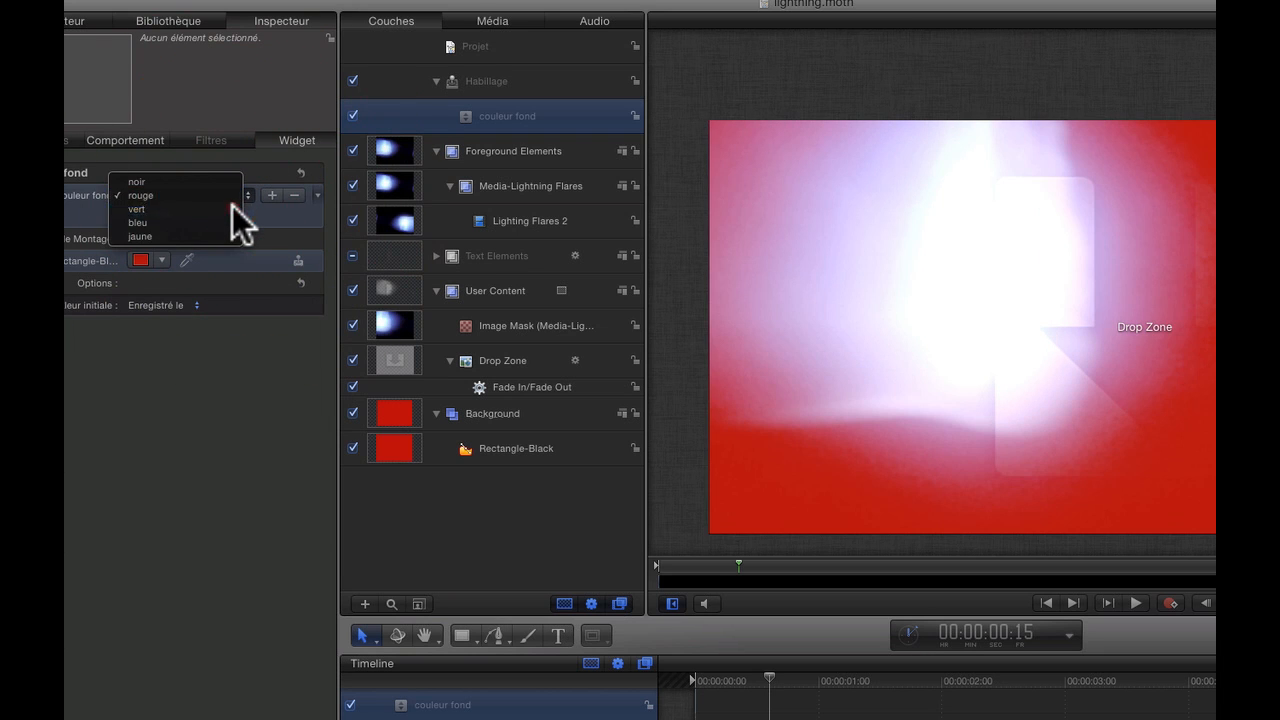
pyautogui.click(232, 207)
pyautogui.click(243, 193)
pyautogui.click(231, 208)
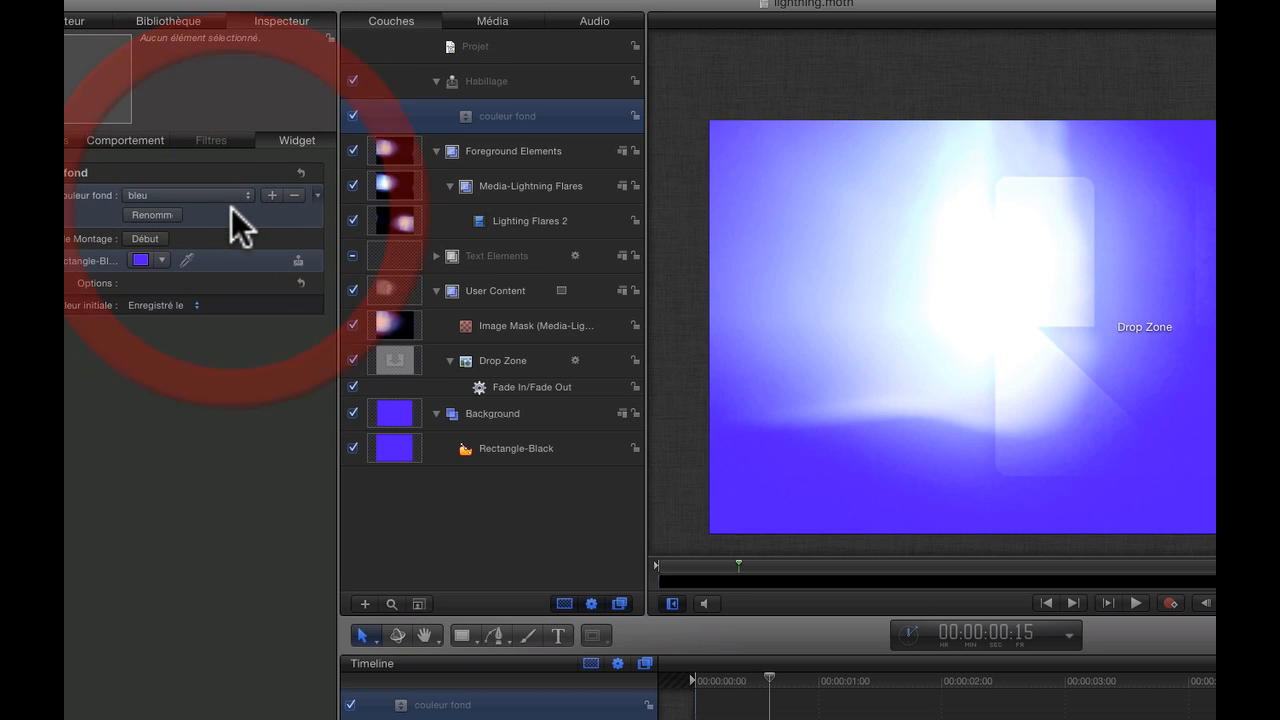
pyautogui.click(240, 198)
pyautogui.click(231, 210)
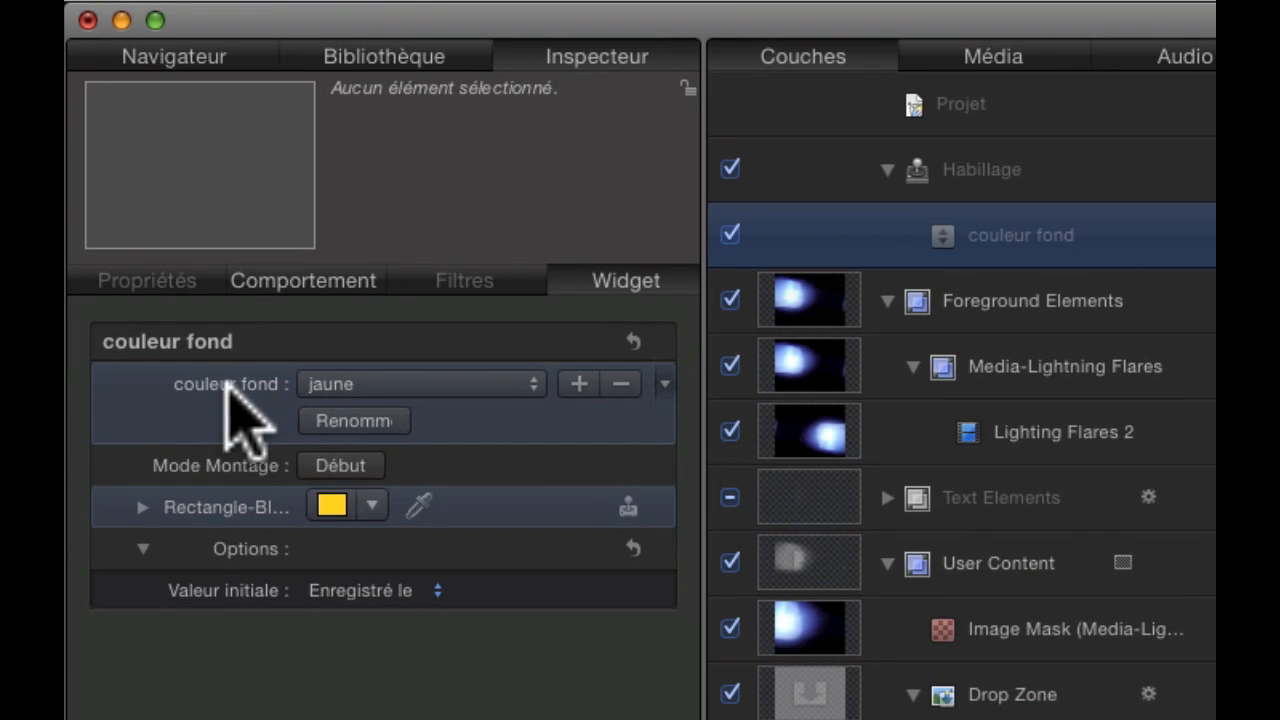
# - Publish the "couleur fond" parameter and save the lightning project
pyautogui.rightClick(66, 195)
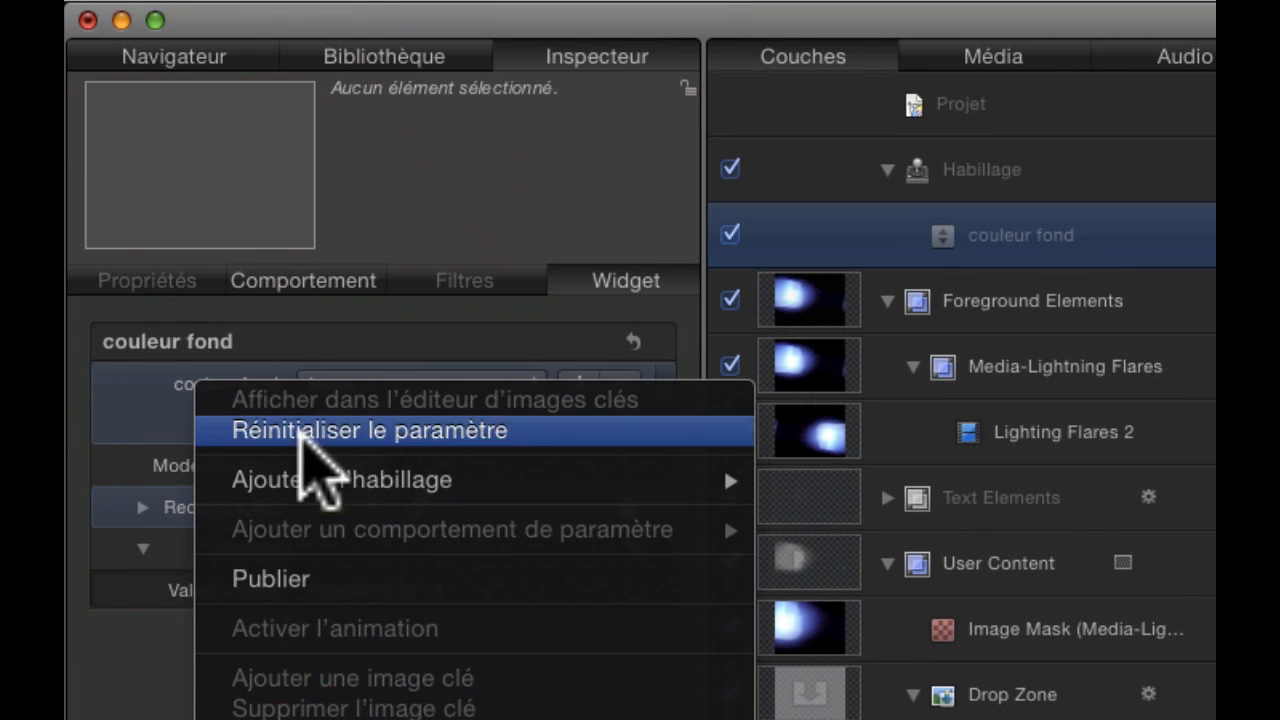
pyautogui.click(280, 566)
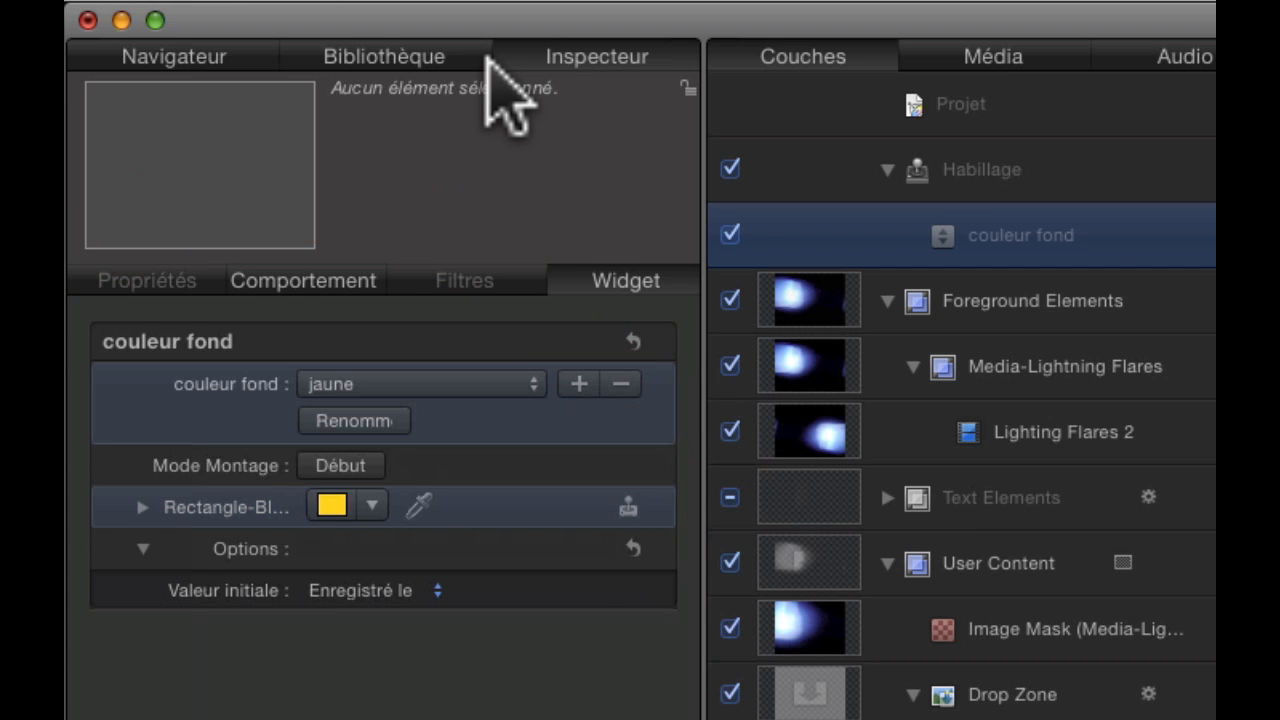
pyautogui.press('super+s')
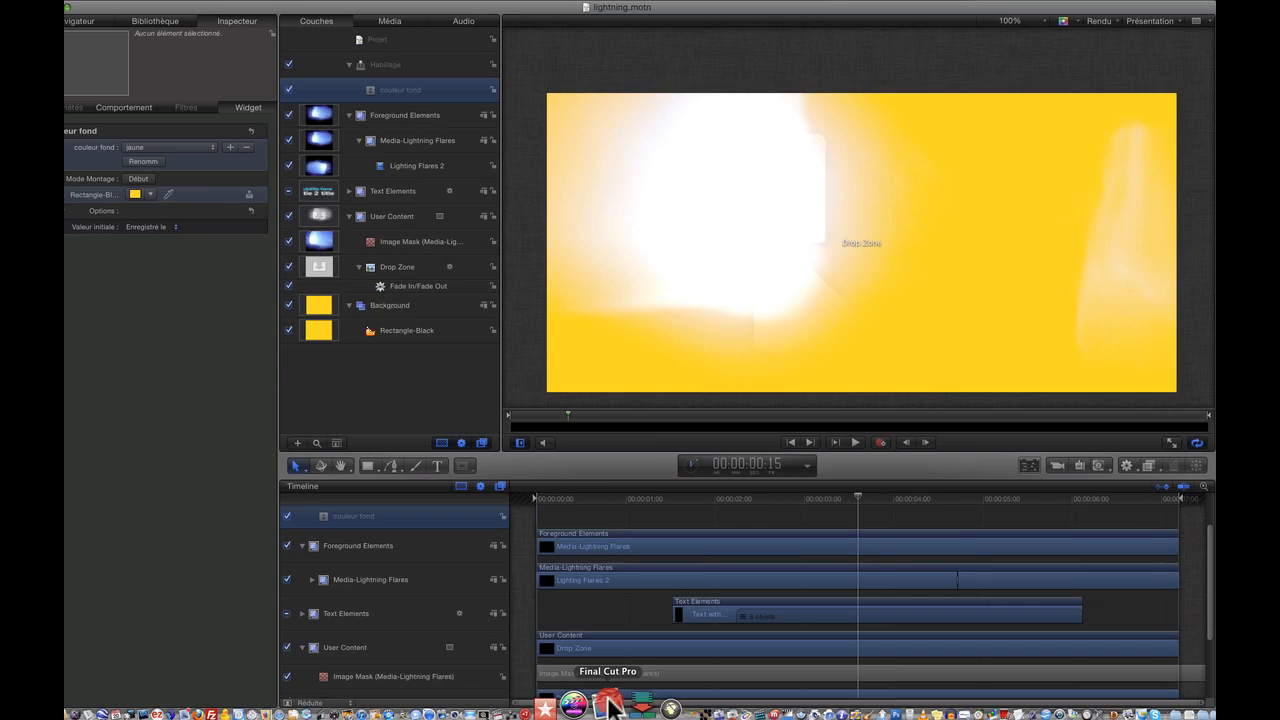
# - Switch to Final Cut Pro, replace the lightning clip in the timeline with the updated lightning generator and preview it
pyautogui.click(600, 697)
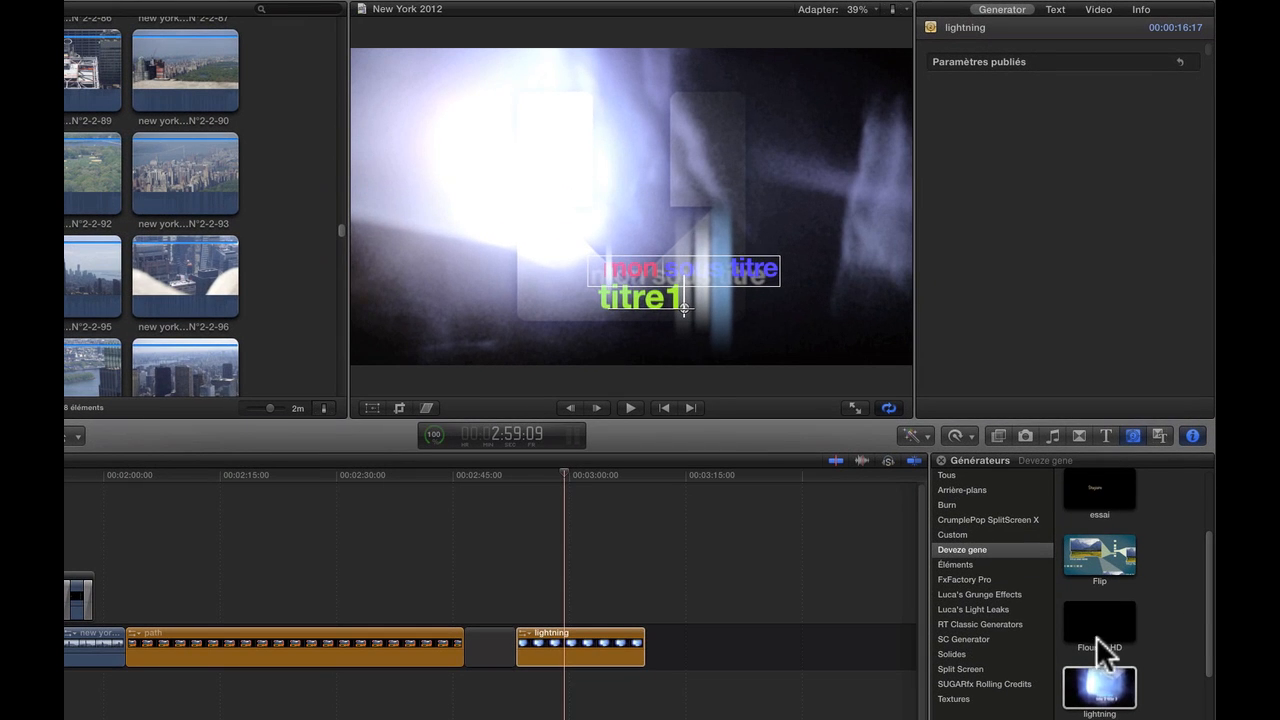
pyautogui.click(1100, 690)
pyautogui.moveTo(580, 640); pyautogui.dragTo(580, 640)
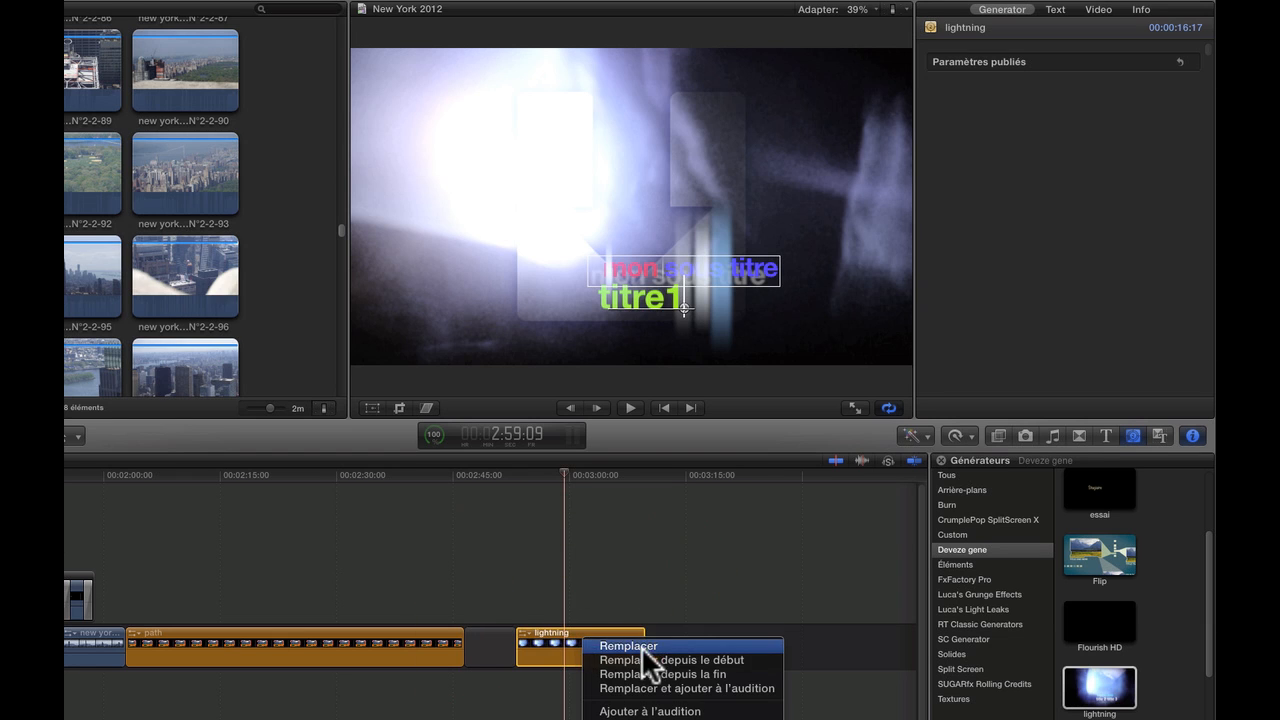
pyautogui.click(642, 646)
pyautogui.moveTo(556, 647); pyautogui.dragTo(704, 643)
pyautogui.click(588, 639)
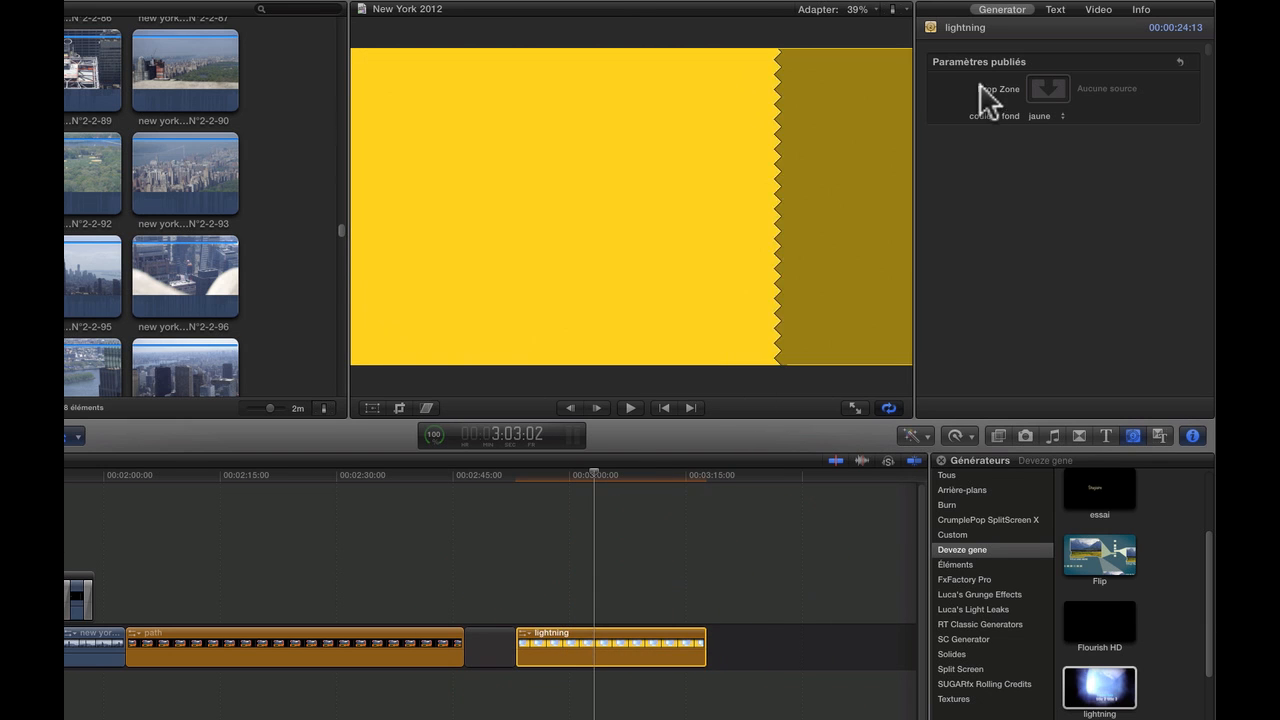
# - Find the park clip new york K7N°2-2-137 in the event browser and mark a range of about 2 seconds in it
pyautogui.click(1046, 90)
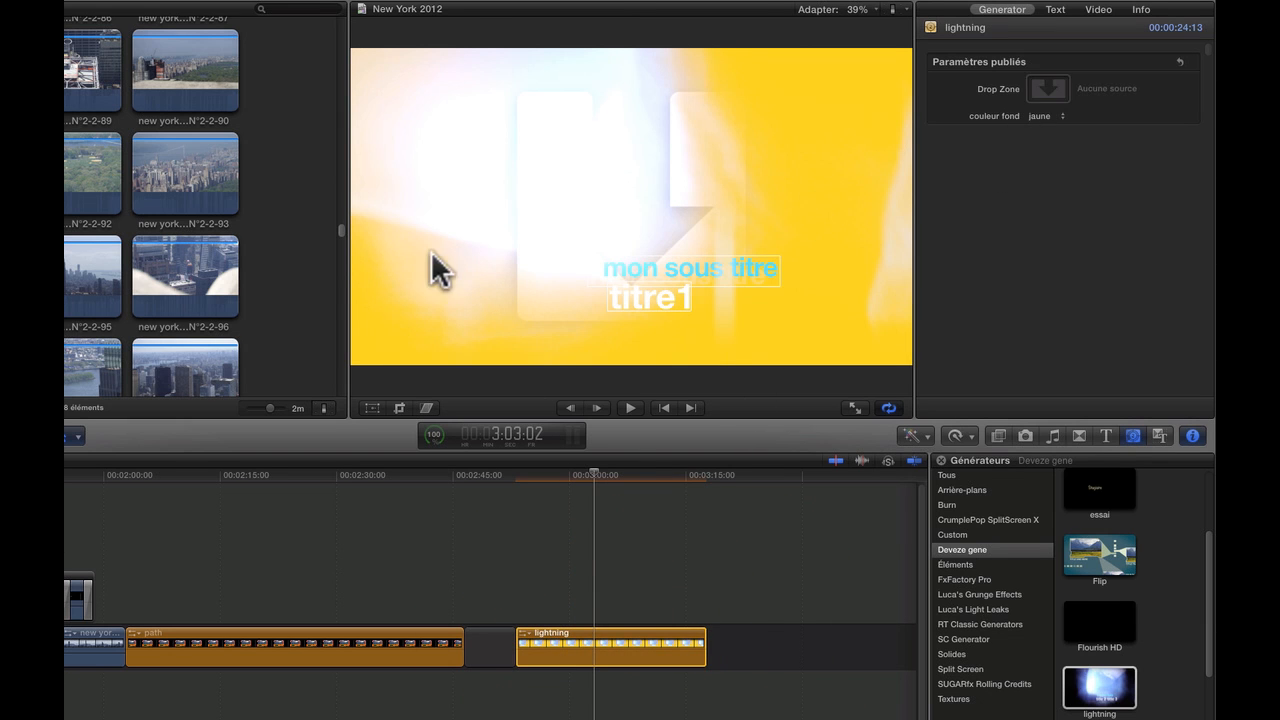
pyautogui.click(148, 286)
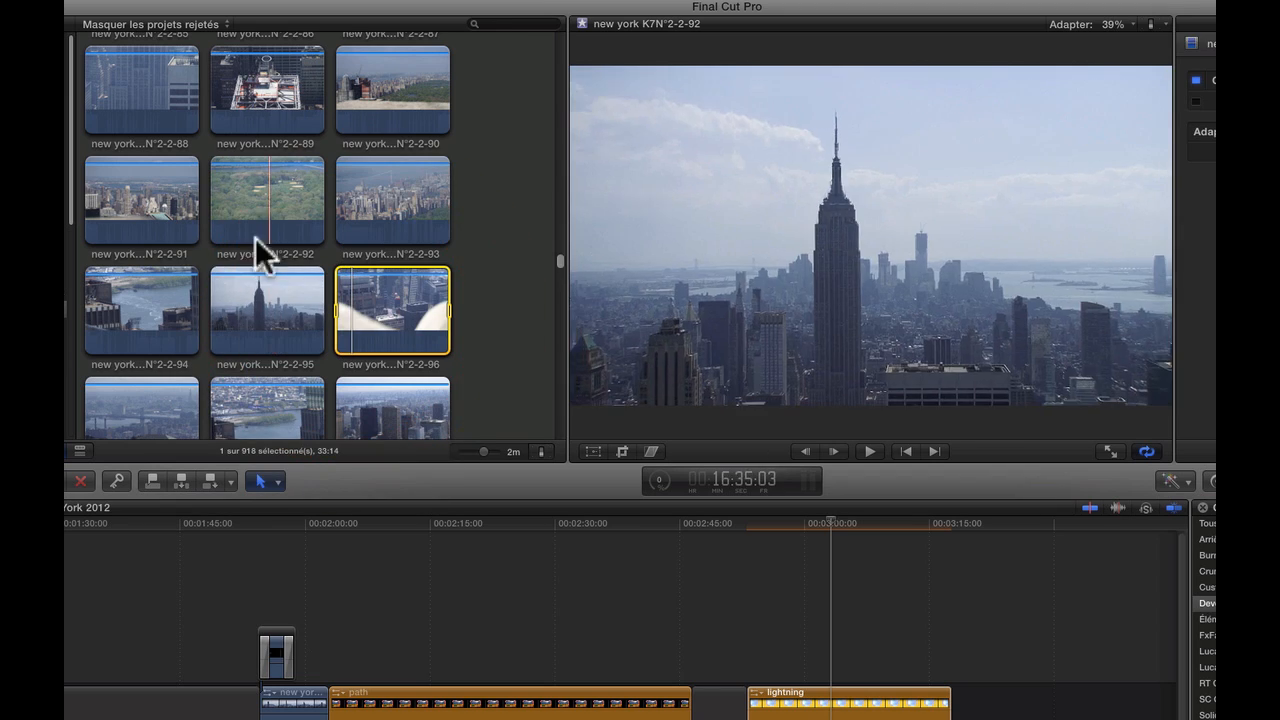
pyautogui.scroll(-10, 314, 400)
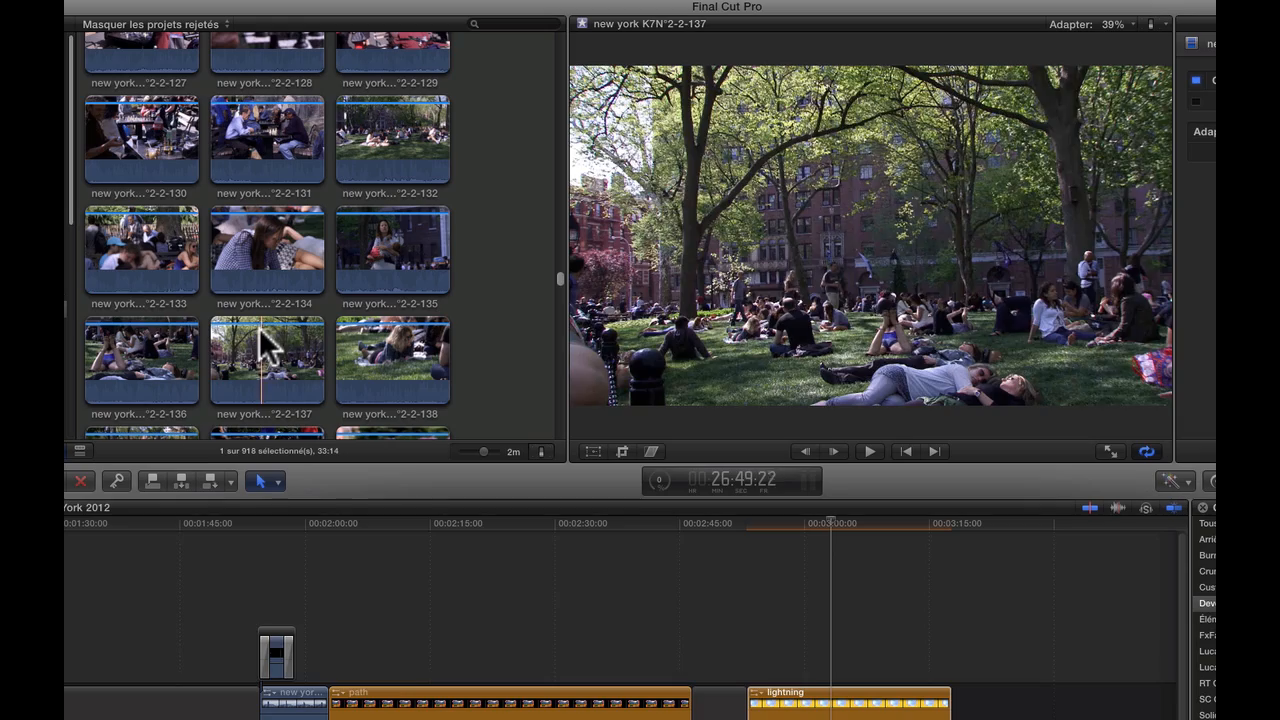
pyautogui.moveTo(254, 354); pyautogui.dragTo(290, 345)
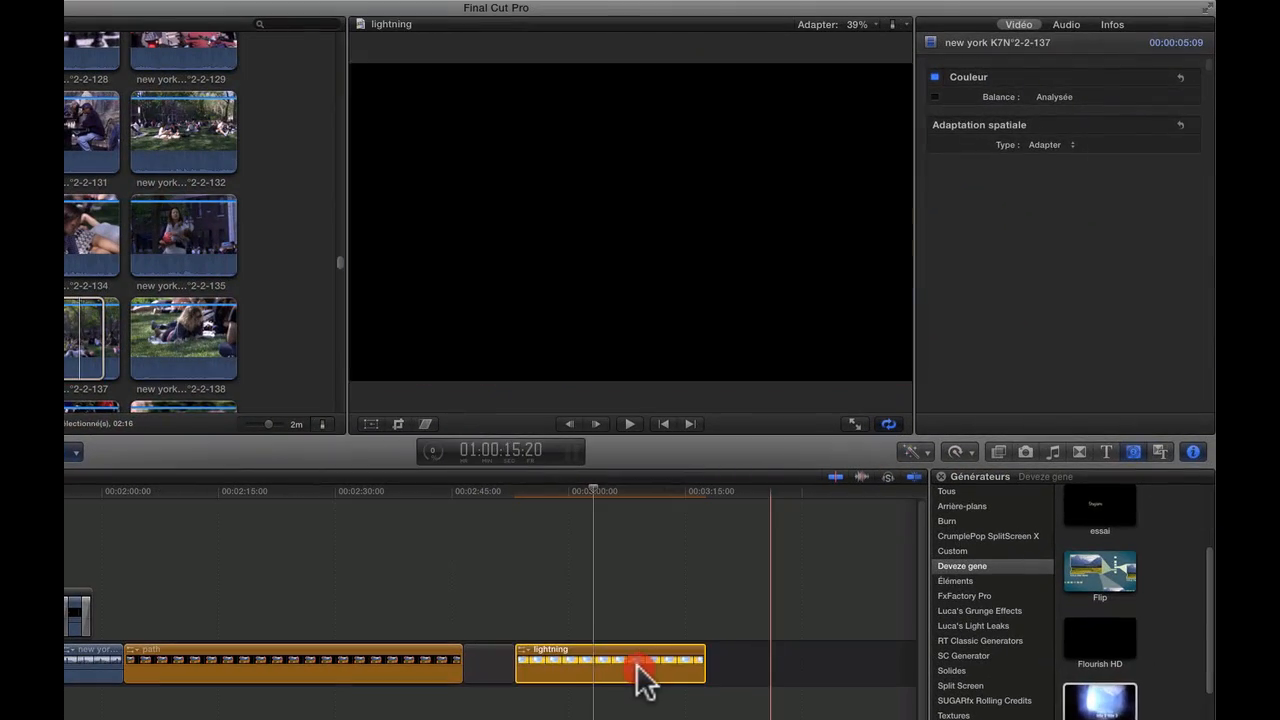
# - Fill the lightning generator's Drop Zone with the marked range of clip new york K7N°2-2-137 and apply it
pyautogui.click(1046, 106)
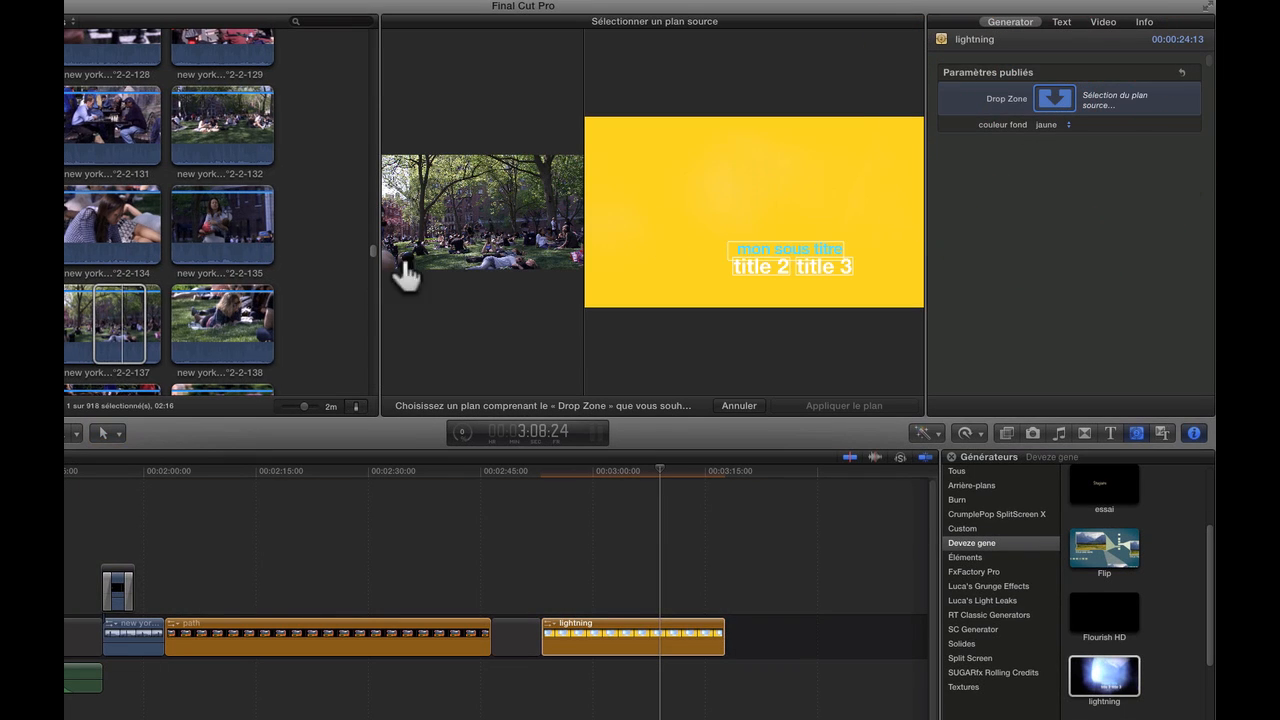
pyautogui.click(827, 403)
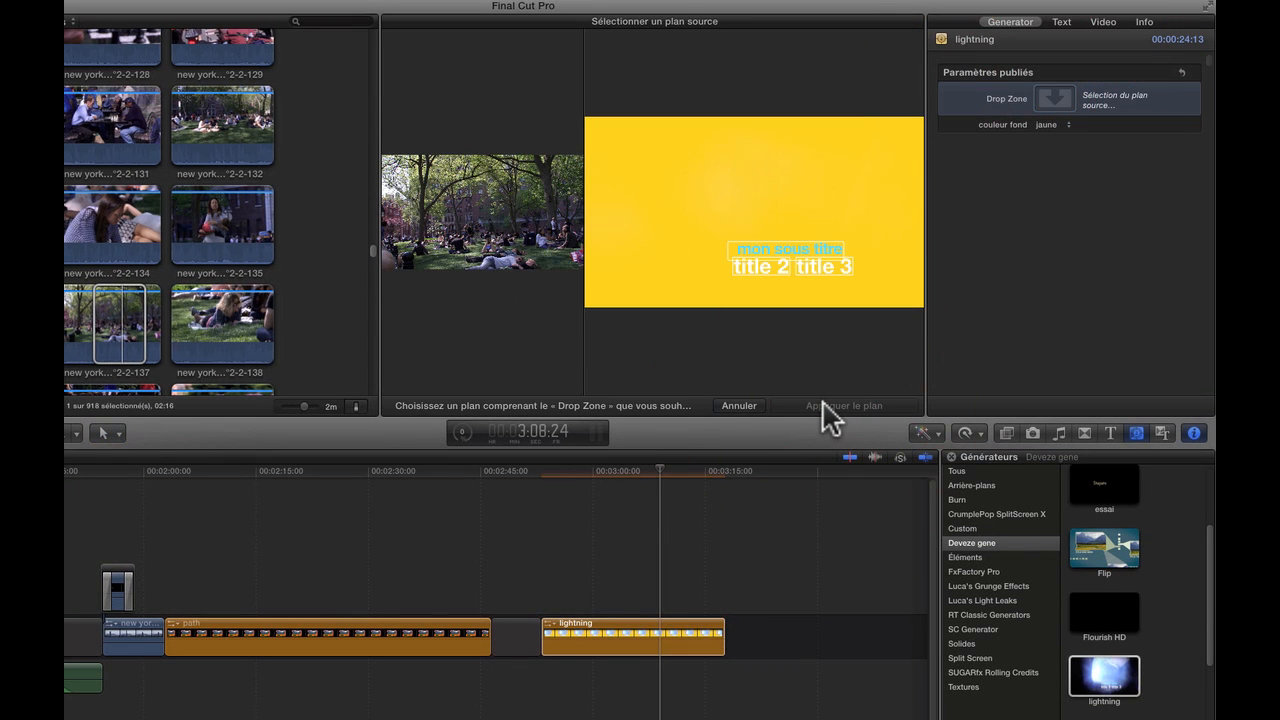
pyautogui.click(145, 322)
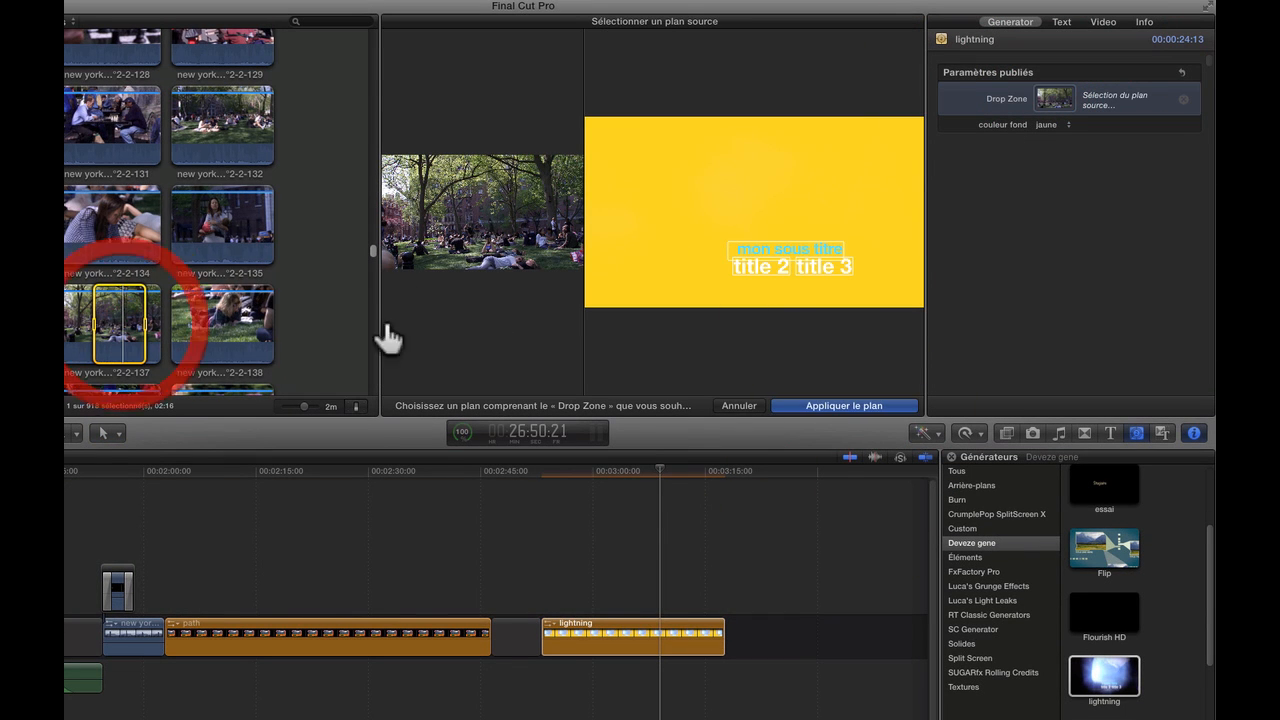
pyautogui.click(810, 405)
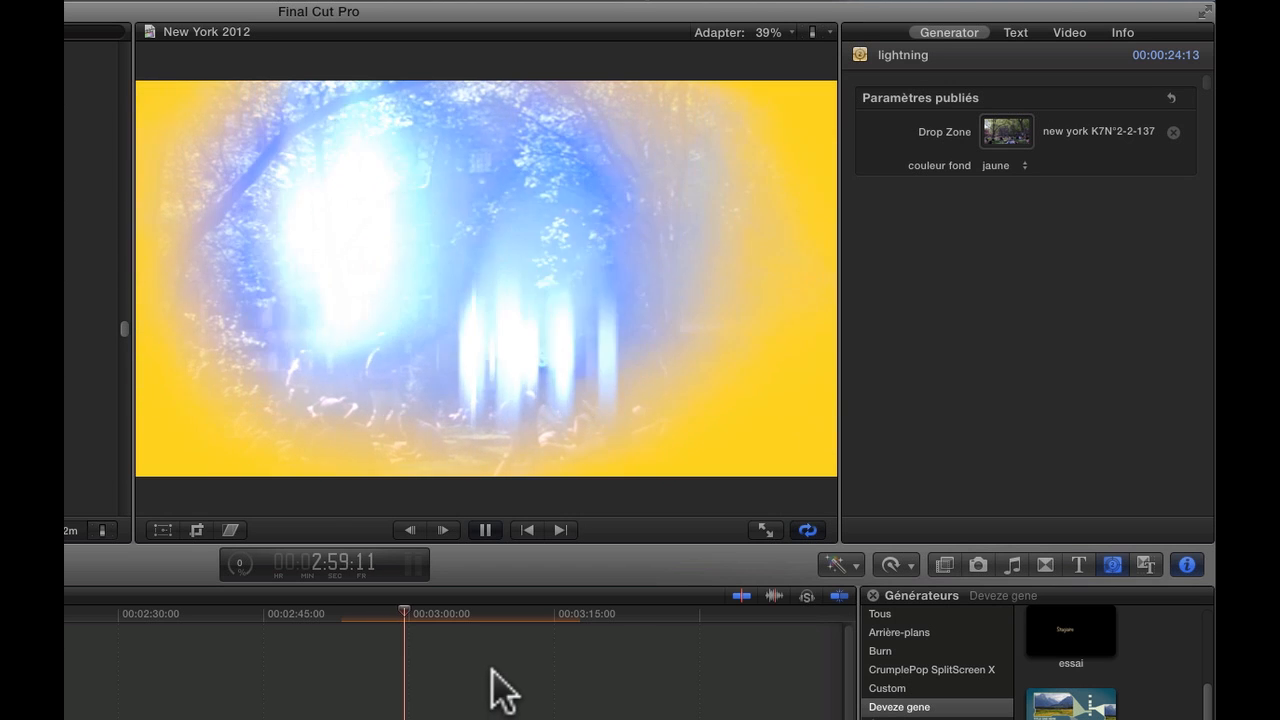
# - Set the generator's "couleur fond" to noir and play the lightning clip to check the black background
pyautogui.press('space')
pyautogui.click(1024, 166)
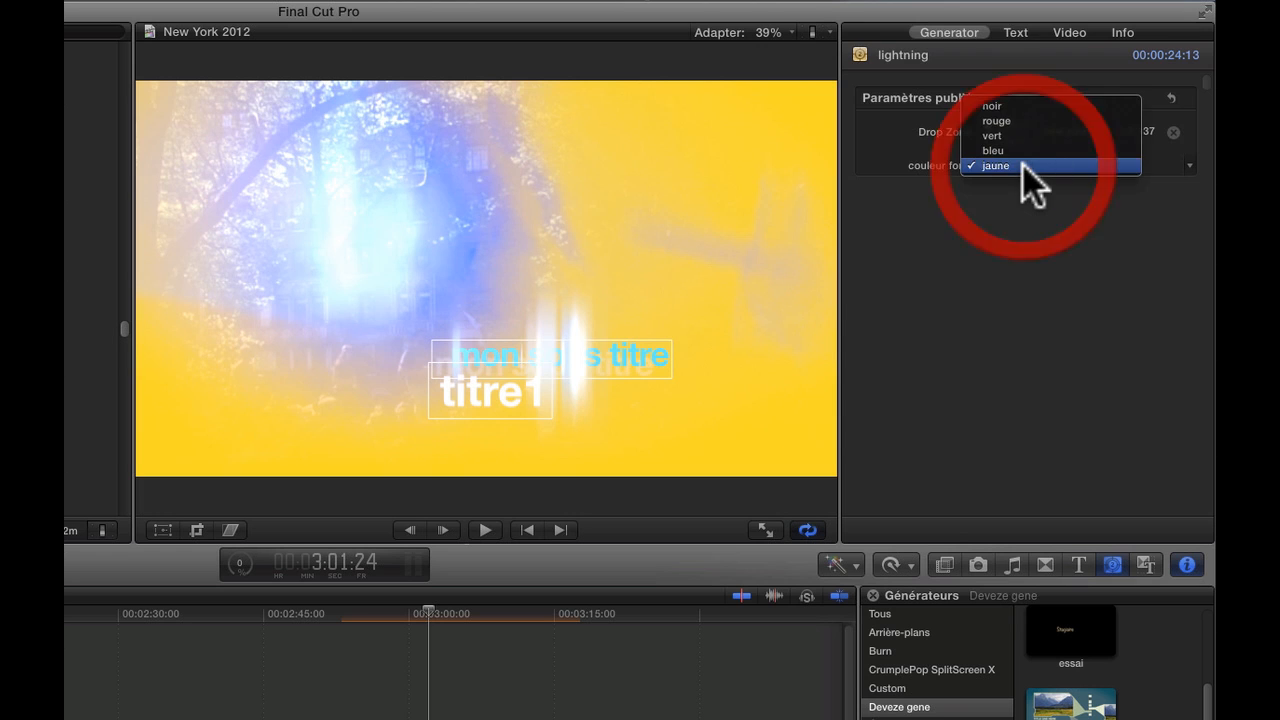
pyautogui.click(1020, 106)
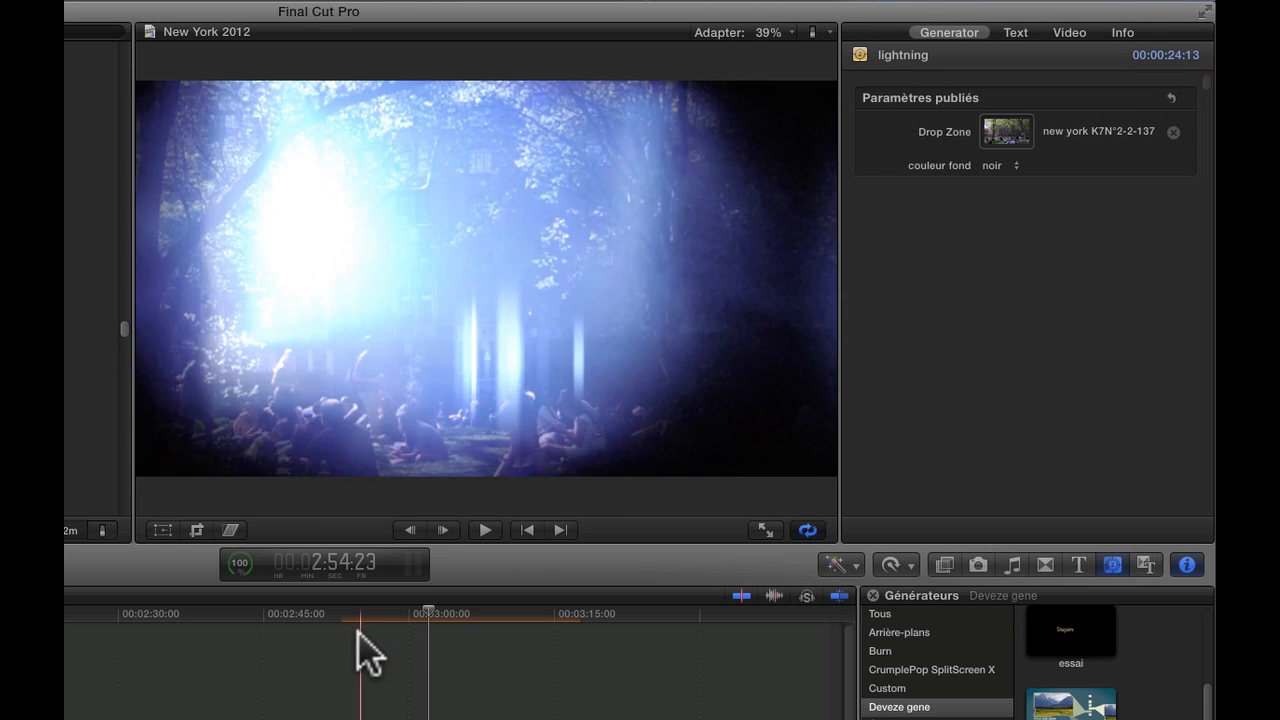
pyautogui.press('space')
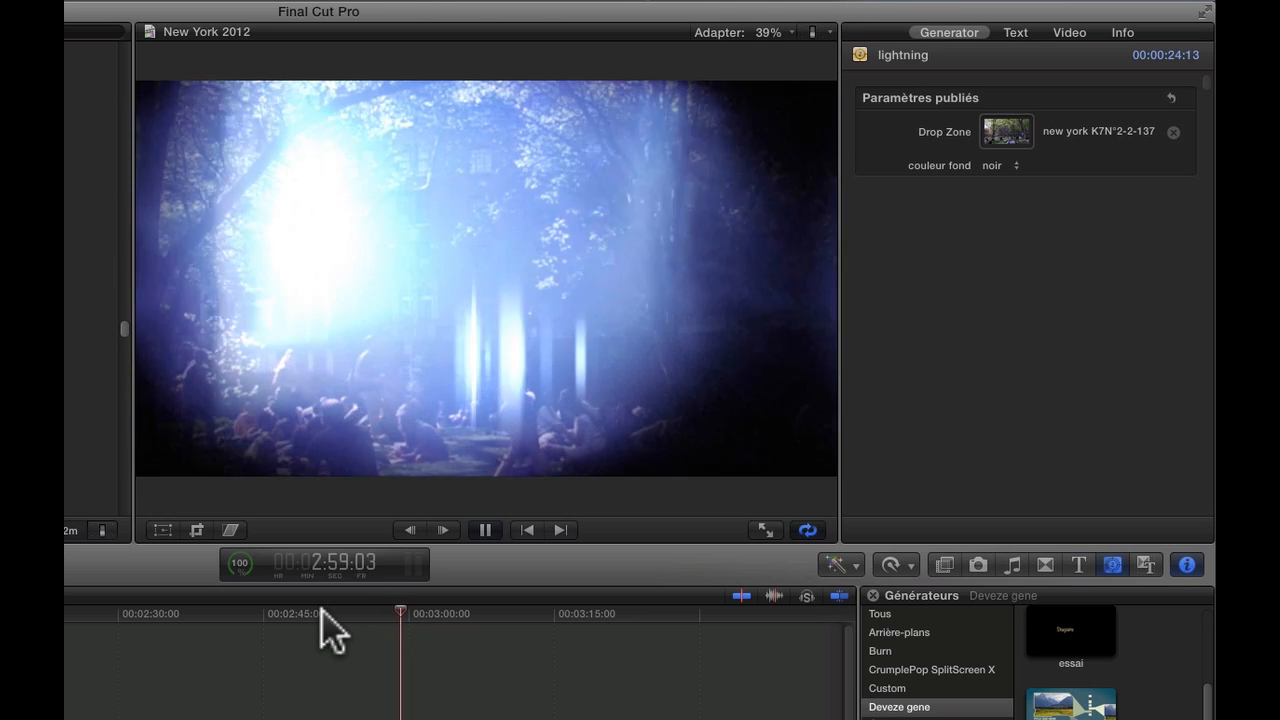
pyautogui.press('space')
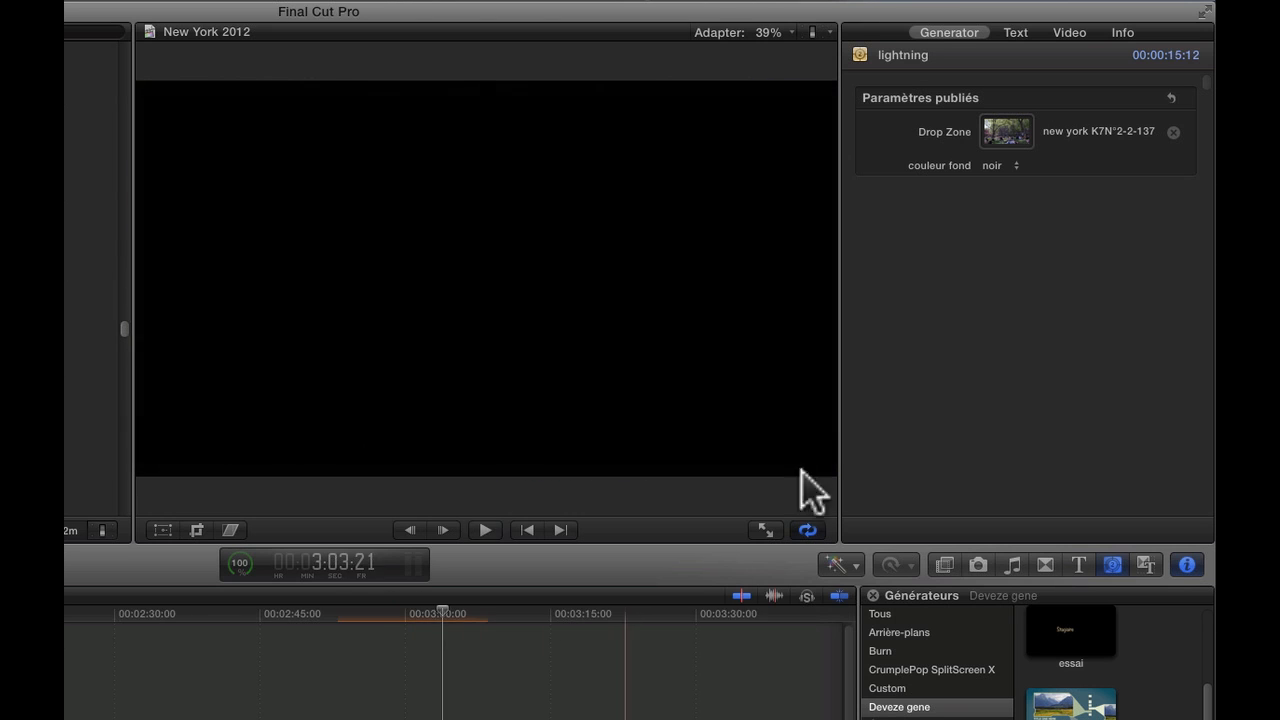
# - Try bleu as the generator's "couleur fond", set it to jaune instead and play the lightning clip
pyautogui.click(1014, 168)
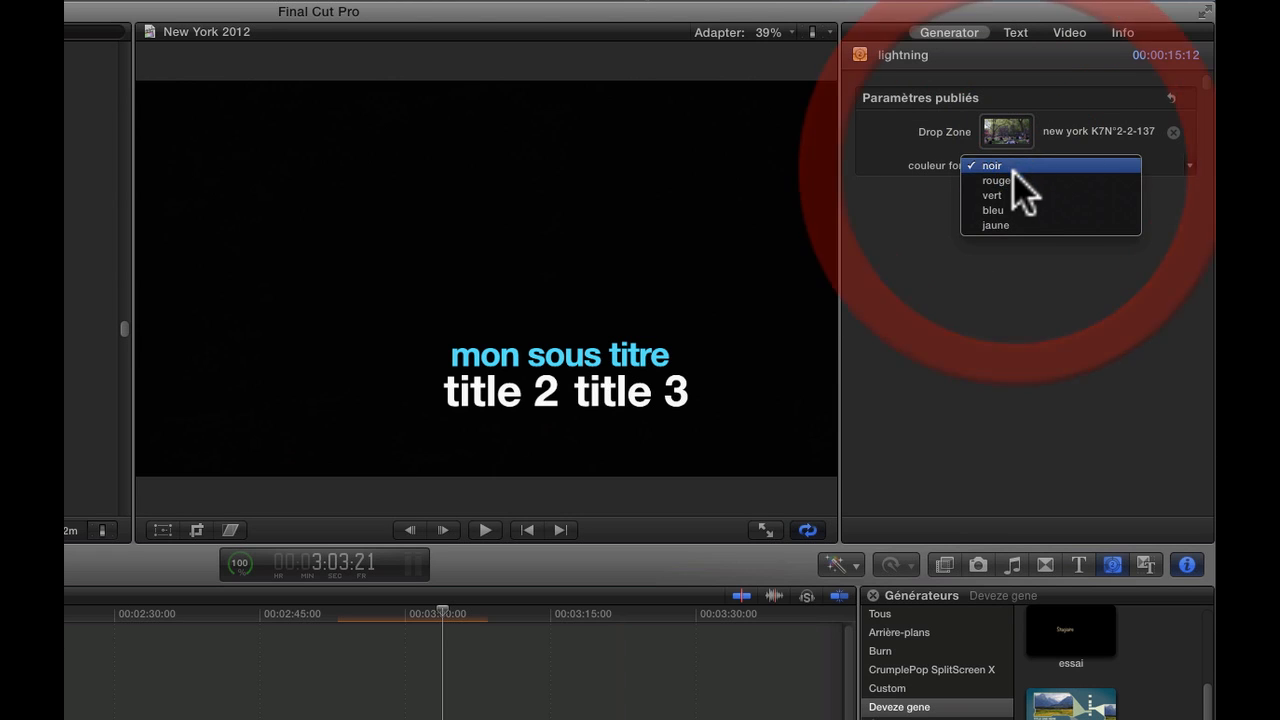
pyautogui.click(1004, 214)
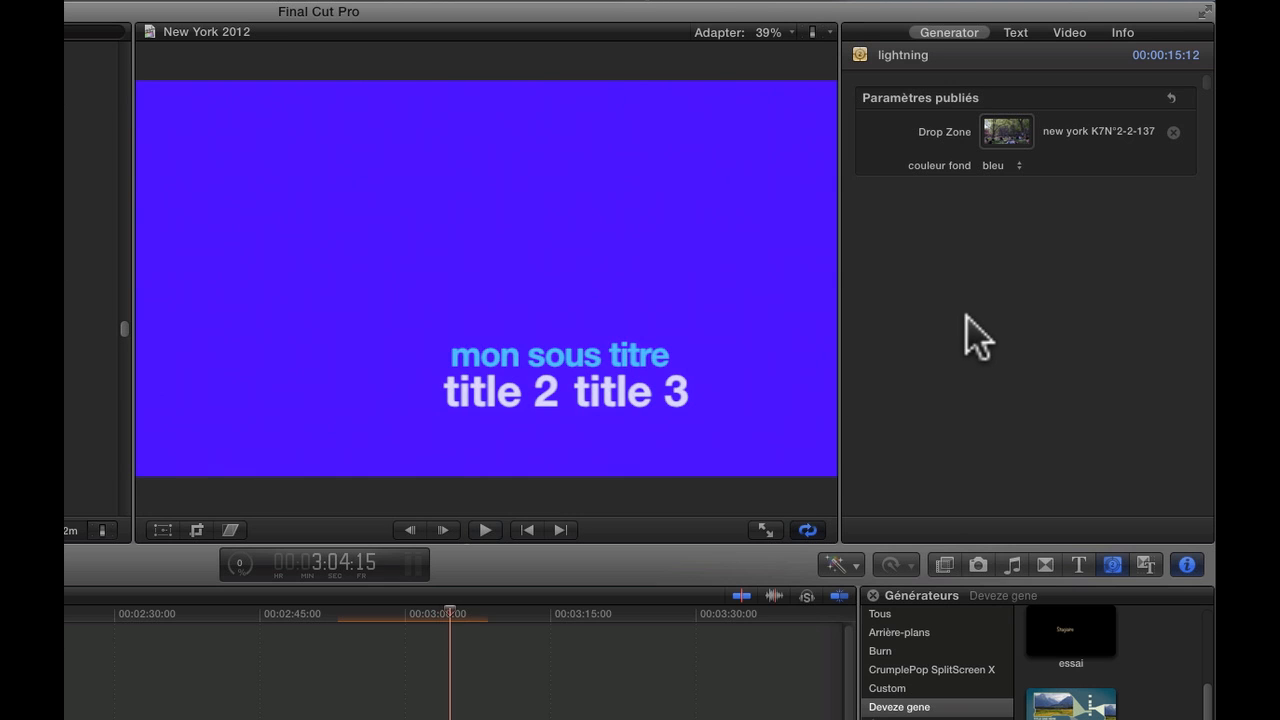
pyautogui.click(1012, 163)
pyautogui.click(1013, 178)
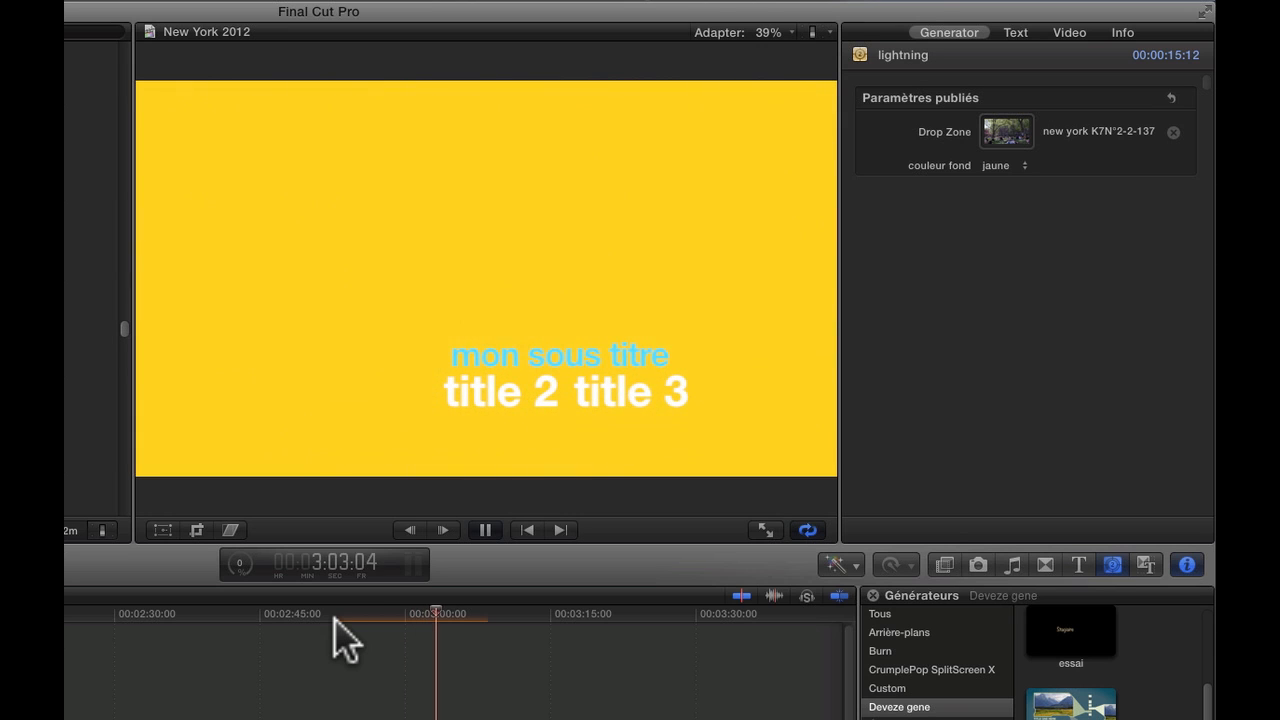
pyautogui.press('space')
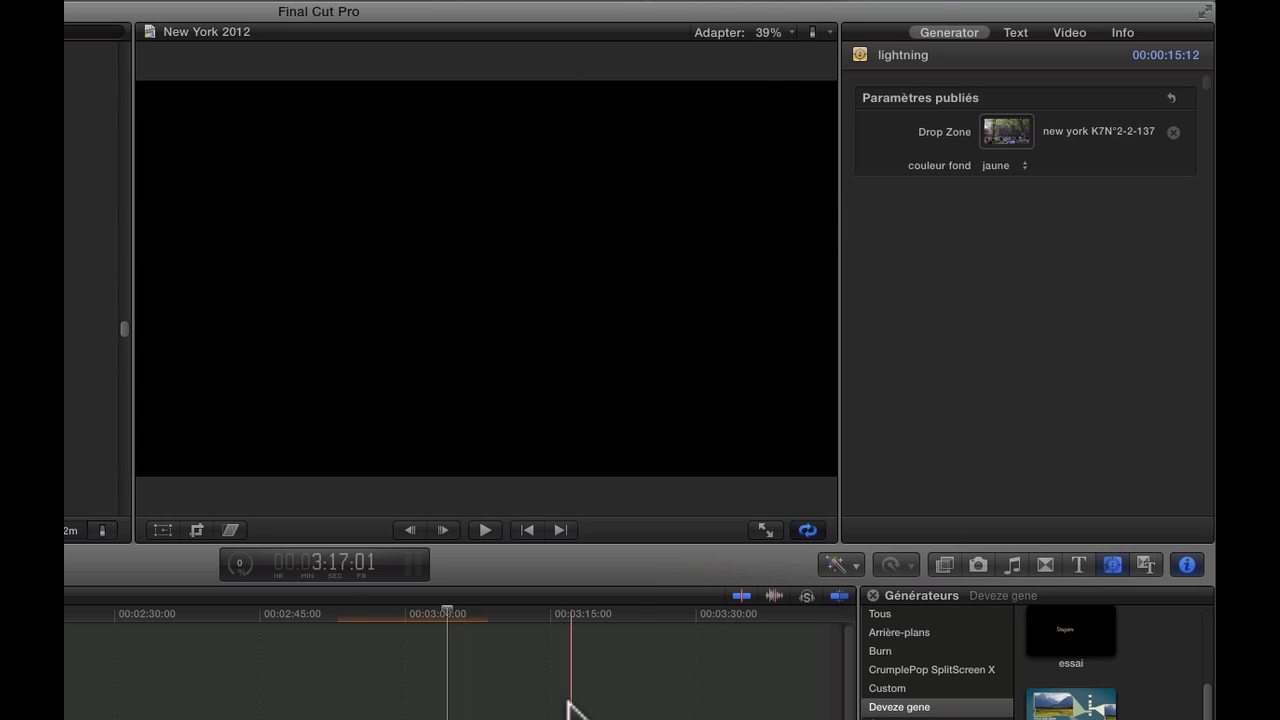